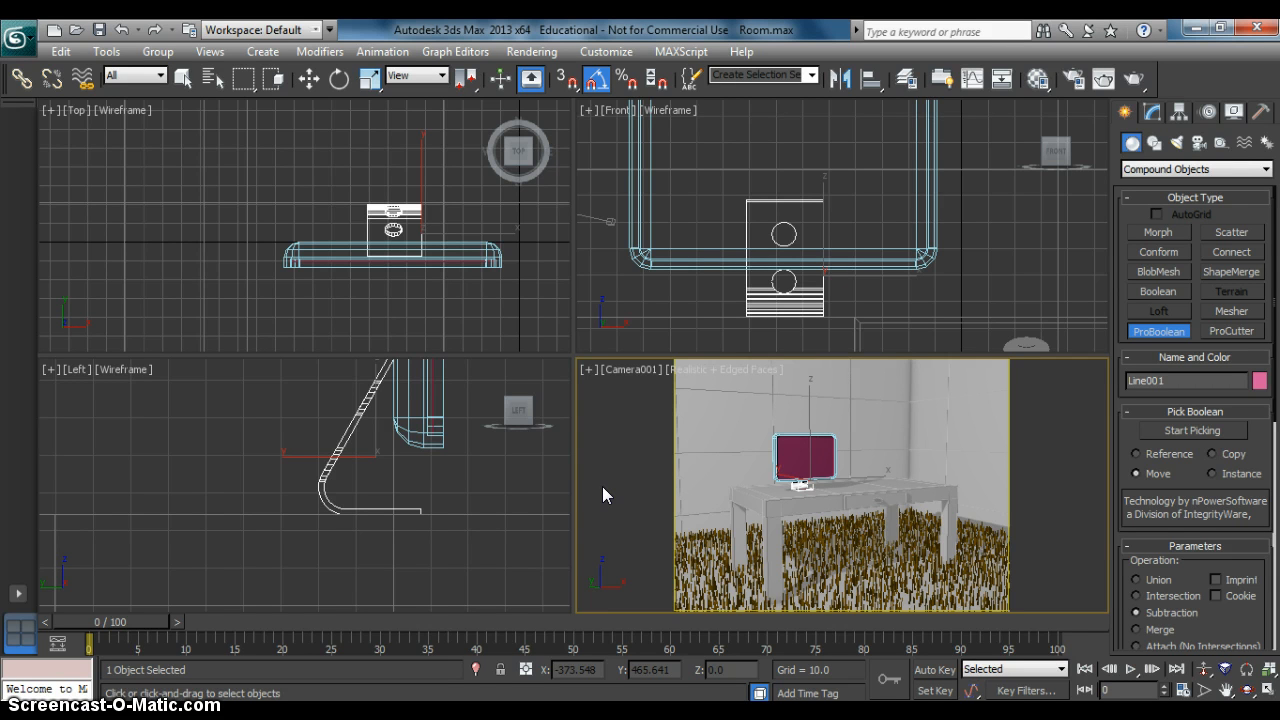
# Select the Mac body, screen and stand, scale them uniformly to about 129 percent, and raise them about 13.4 units onto the desk.
pyautogui.click(670, 475)
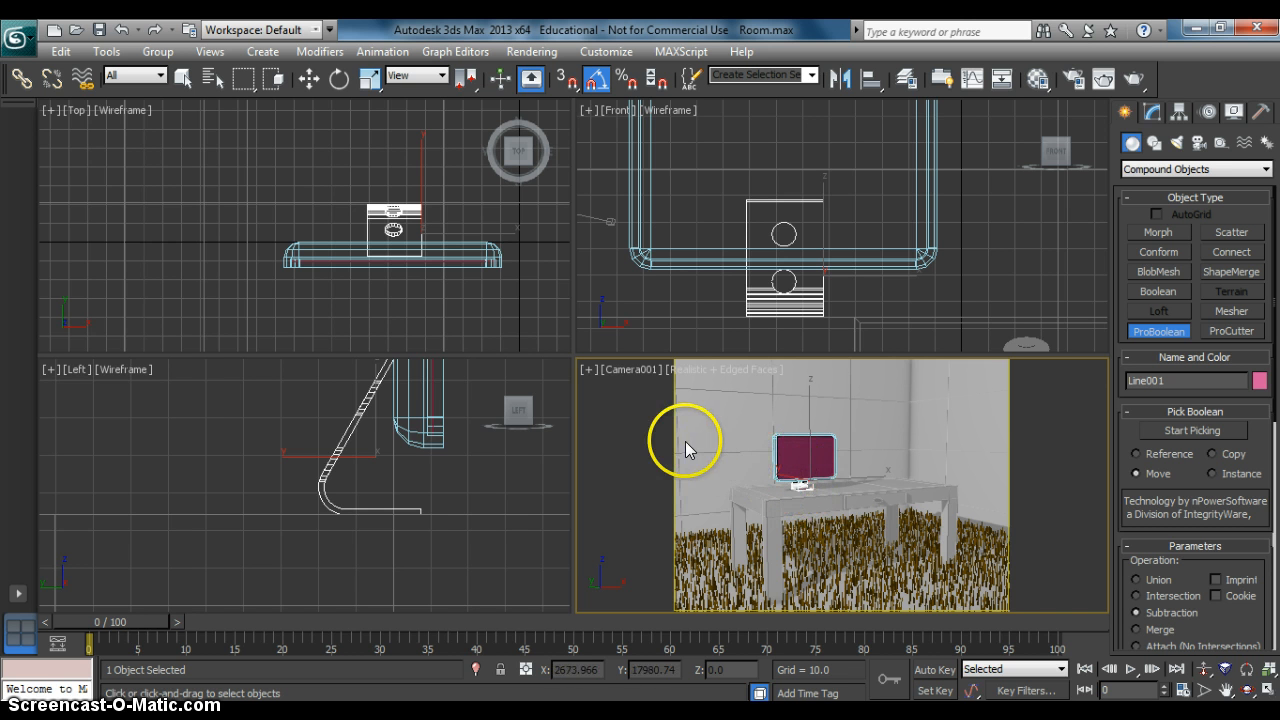
pyautogui.press('p')
pyautogui.scroll(5, 753, 449)
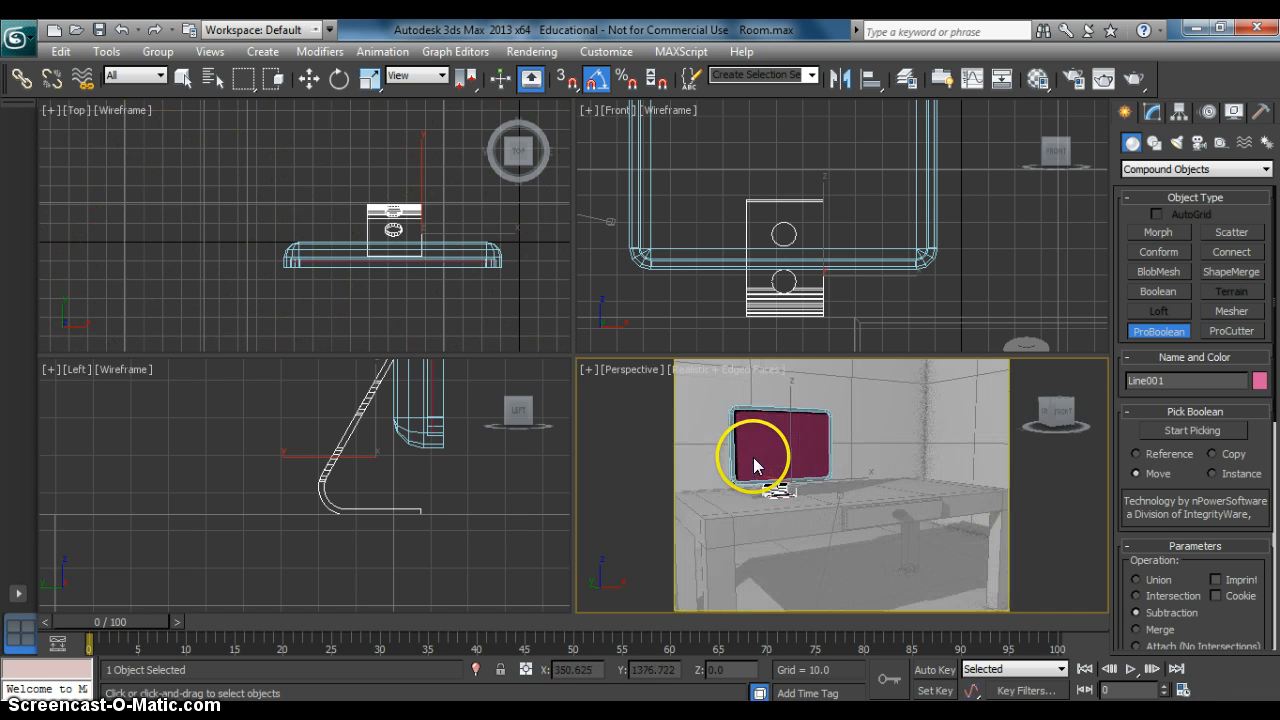
pyautogui.scroll(3, 754, 458)
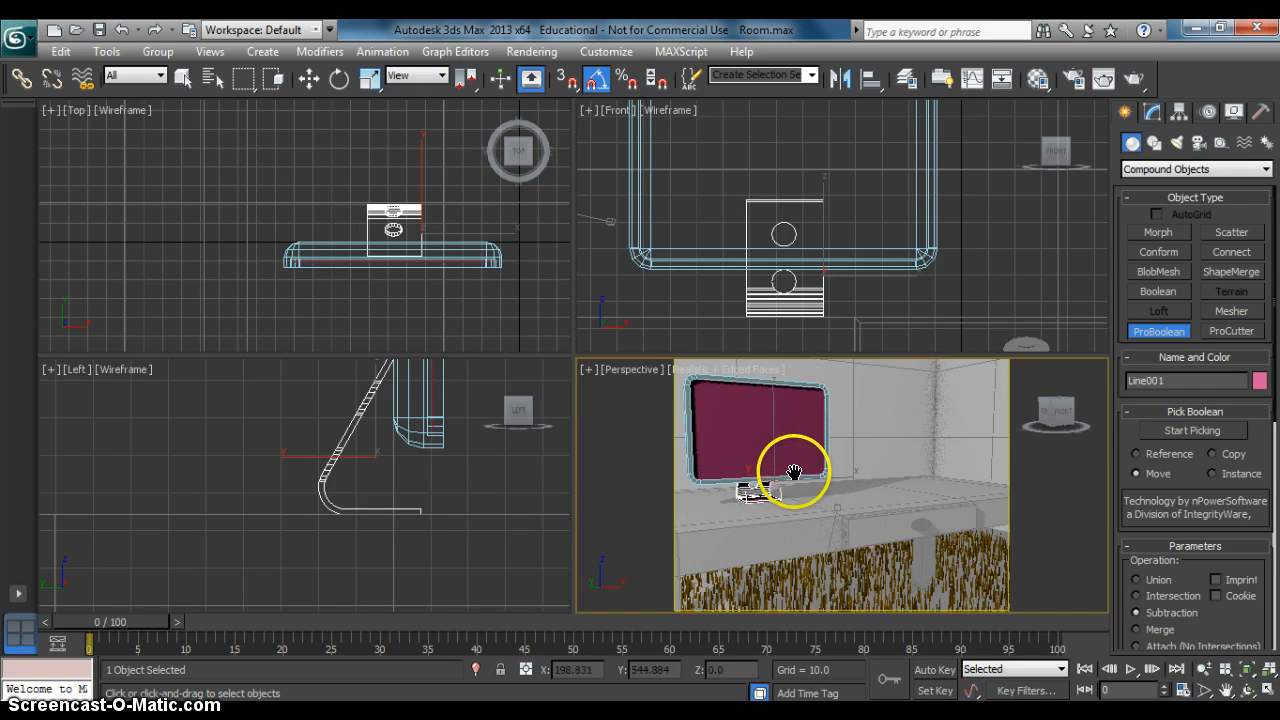
pyautogui.moveTo(794, 472); pyautogui.dragTo(898, 476)
pyautogui.click(783, 303)
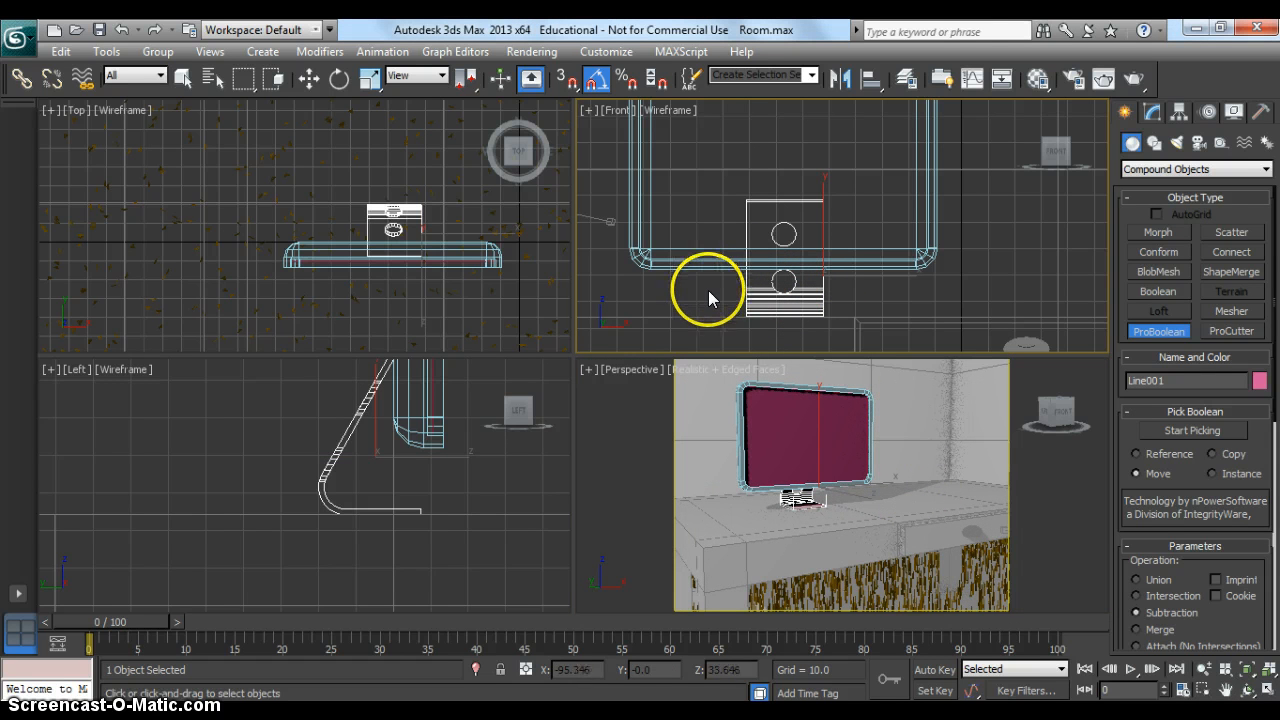
pyautogui.click(308, 79)
pyautogui.moveTo(691, 290); pyautogui.dragTo(899, 214)
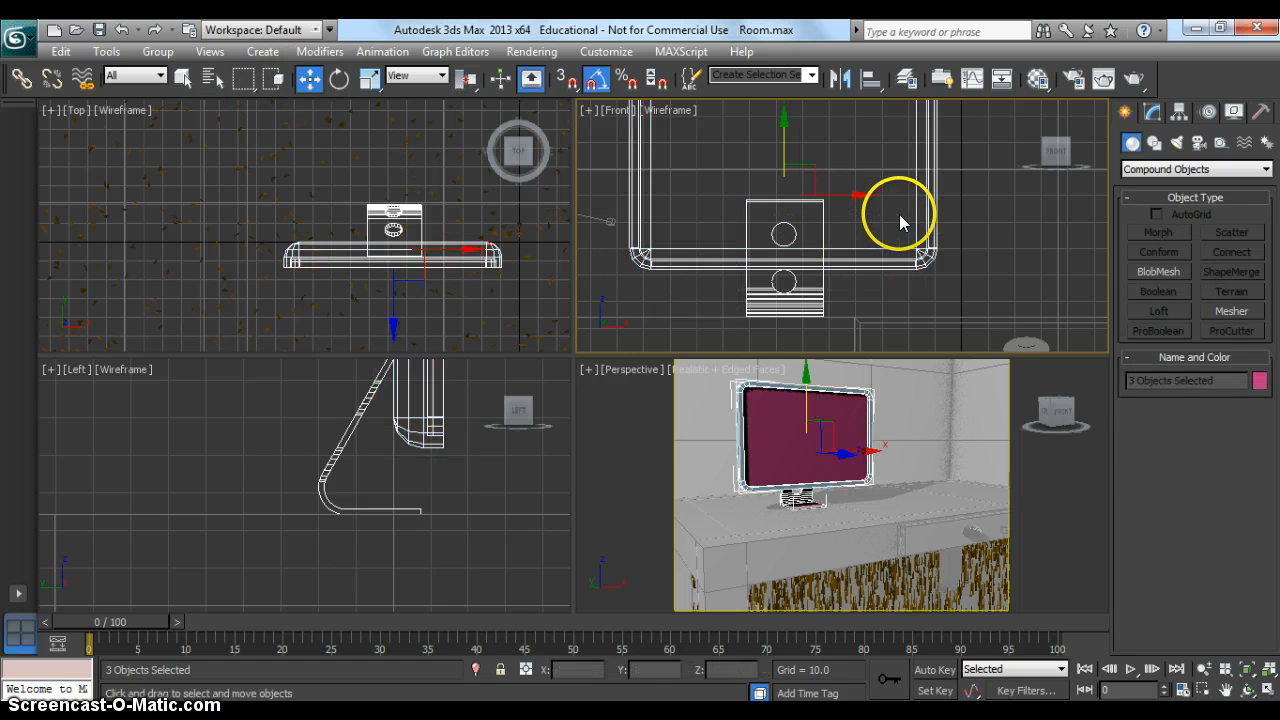
pyautogui.click(370, 79)
pyautogui.moveTo(809, 194); pyautogui.dragTo(808, 163)
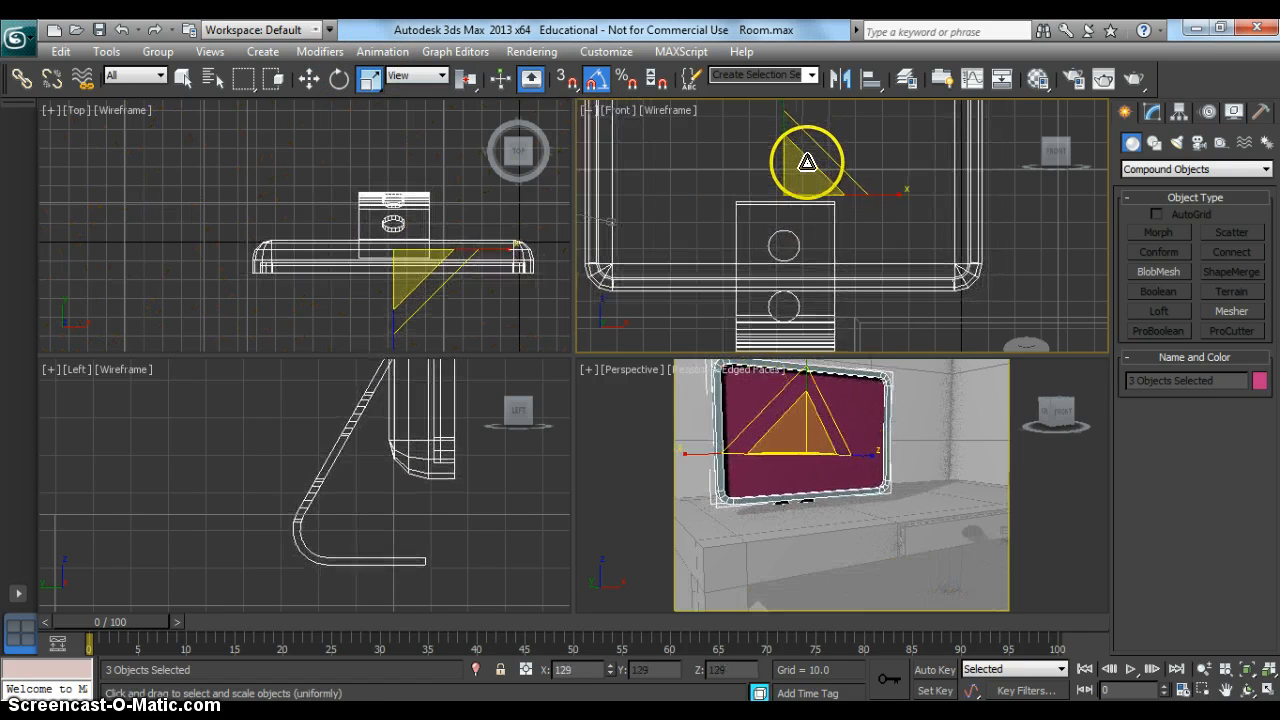
pyautogui.click(309, 79)
pyautogui.moveTo(777, 143); pyautogui.dragTo(787, 108)
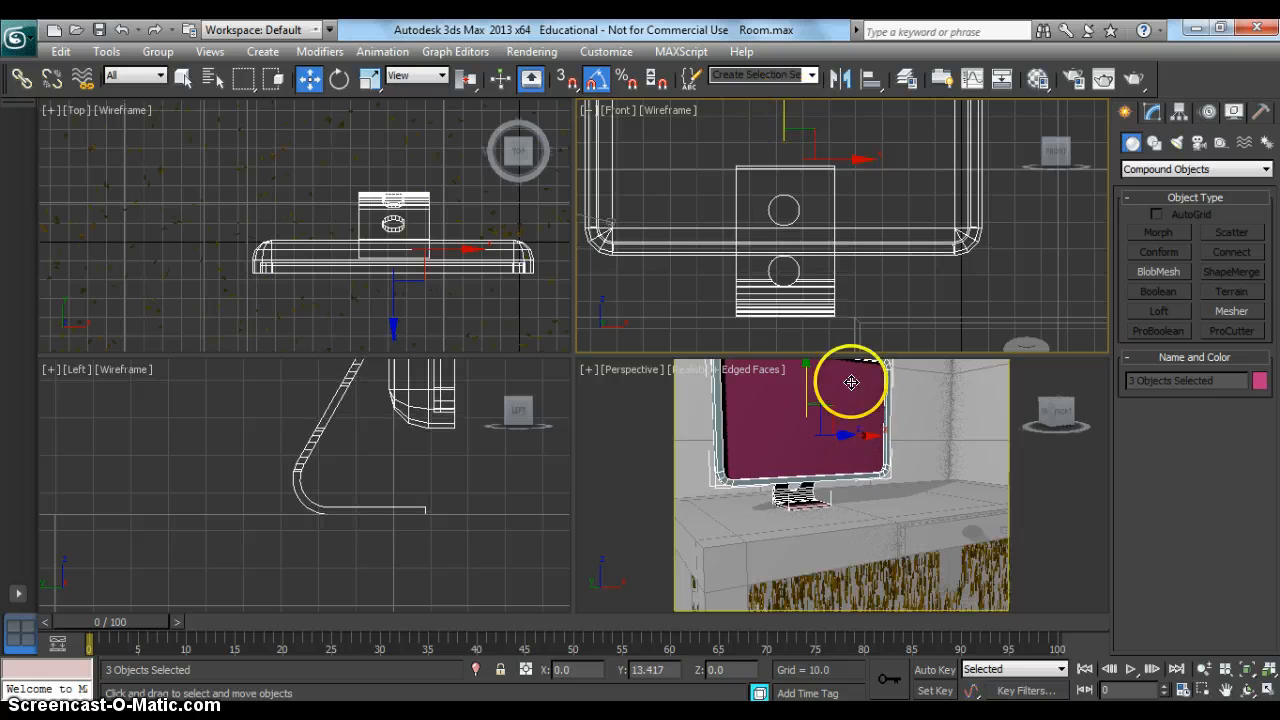
# Rotate the three computer parts about 15 degrees counterclockwise as seen from above, and return the perspective viewport to the Camera001 view.
pyautogui.click(339, 79)
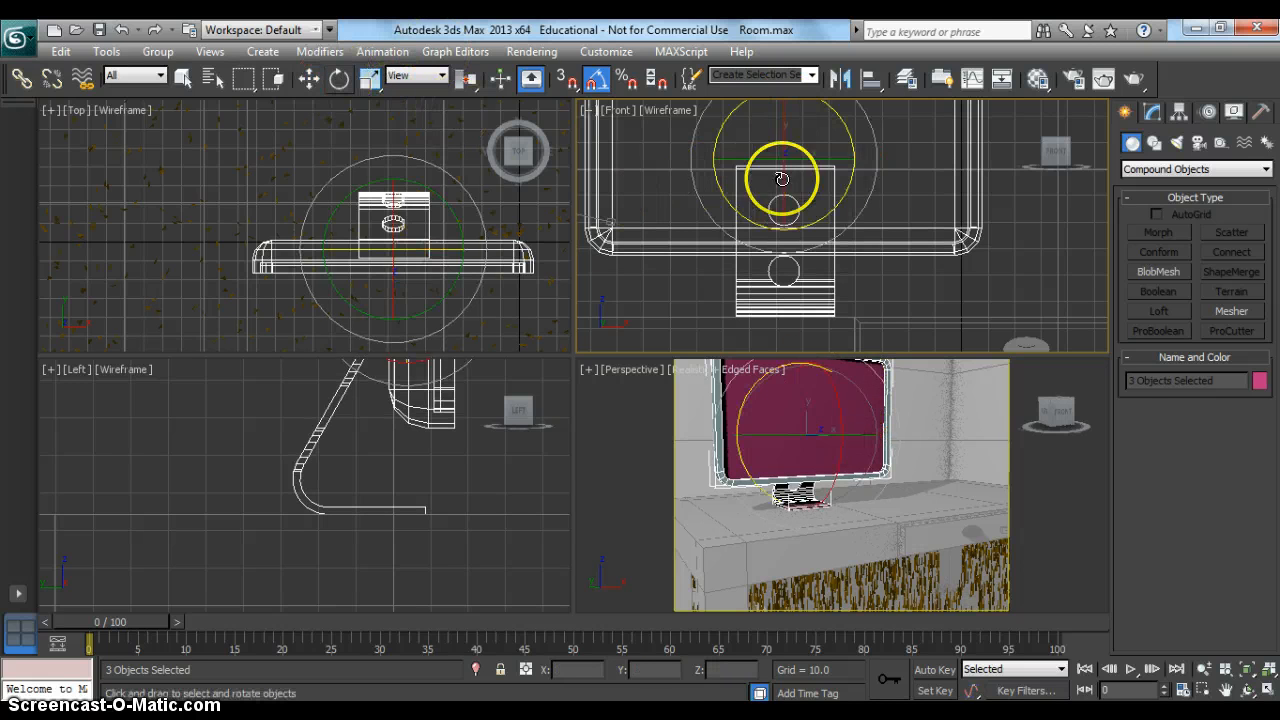
pyautogui.click(449, 262)
pyautogui.moveTo(449, 262); pyautogui.dragTo(488, 222)
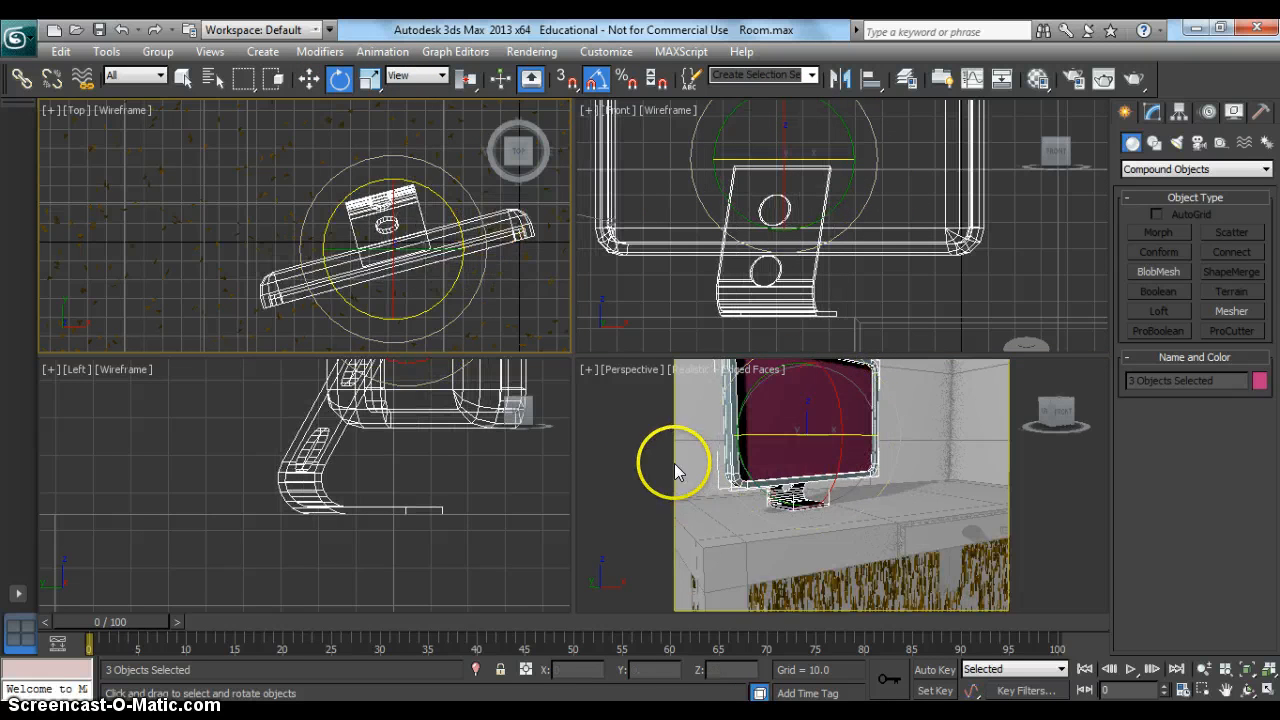
pyautogui.rightClick(639, 471)
pyautogui.press('c')
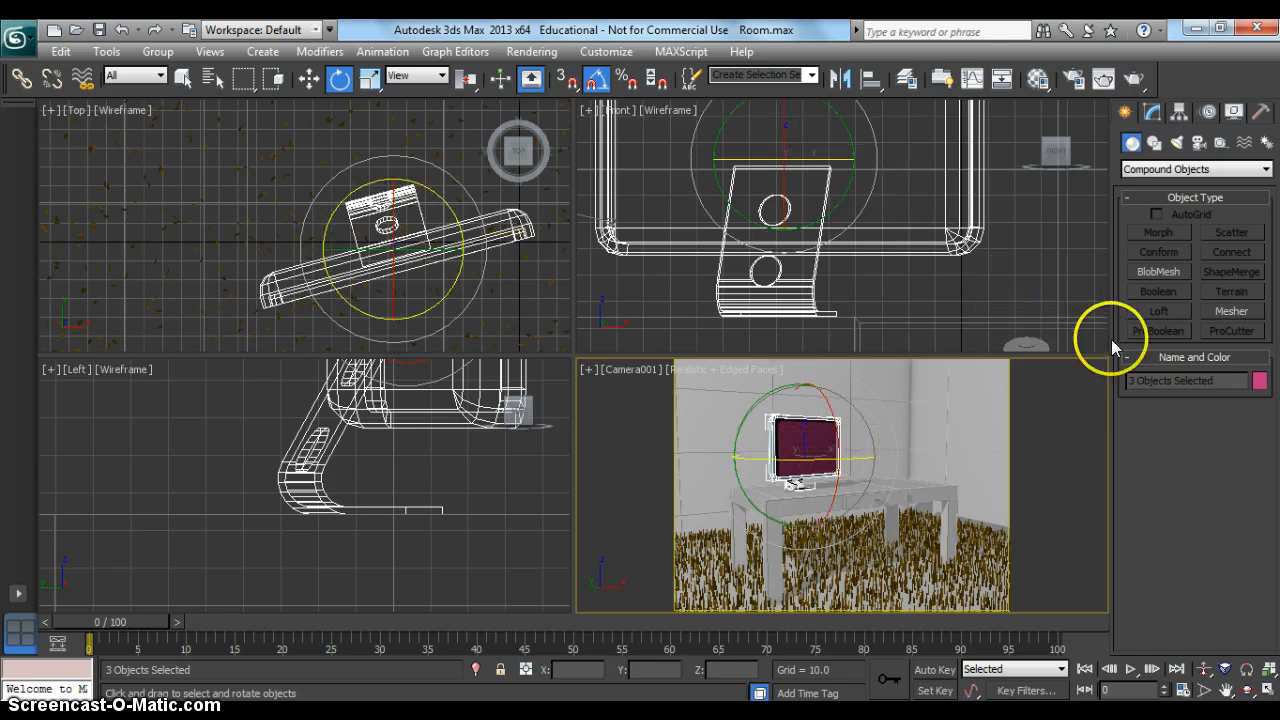
# Rename the Line001 object in the Mac layer as Stand.
pyautogui.click(905, 82)
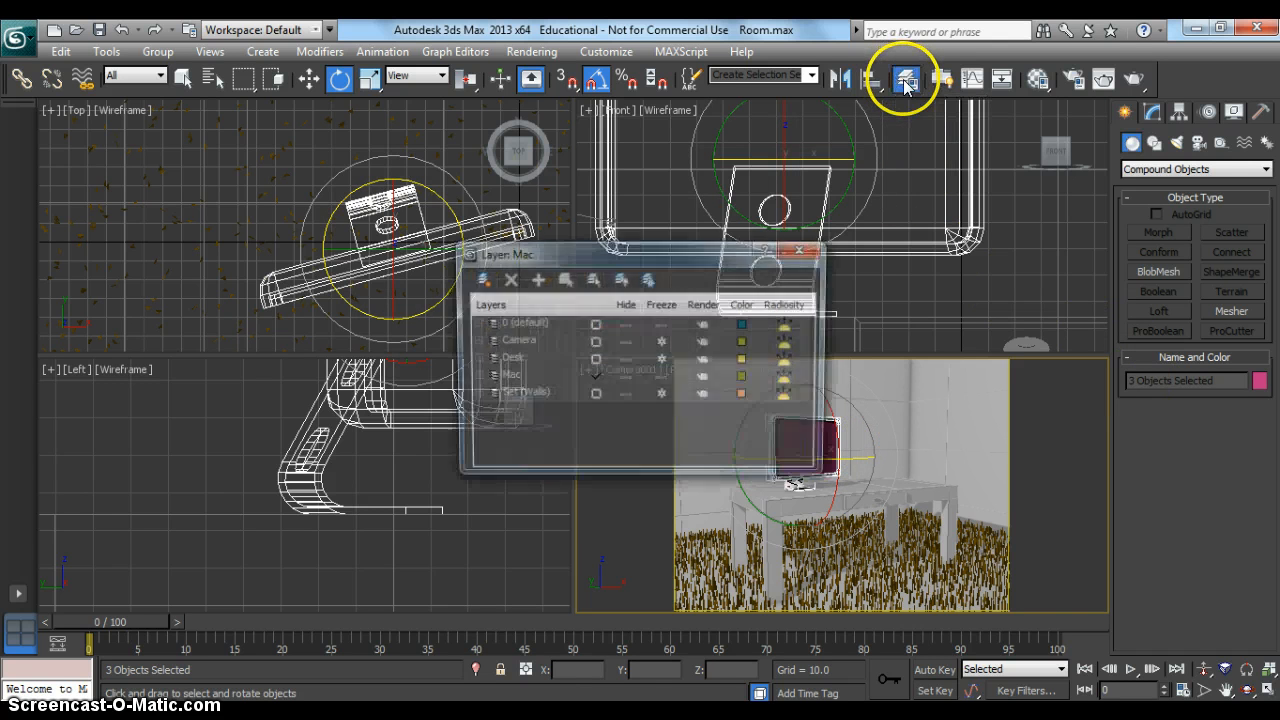
pyautogui.click(474, 377)
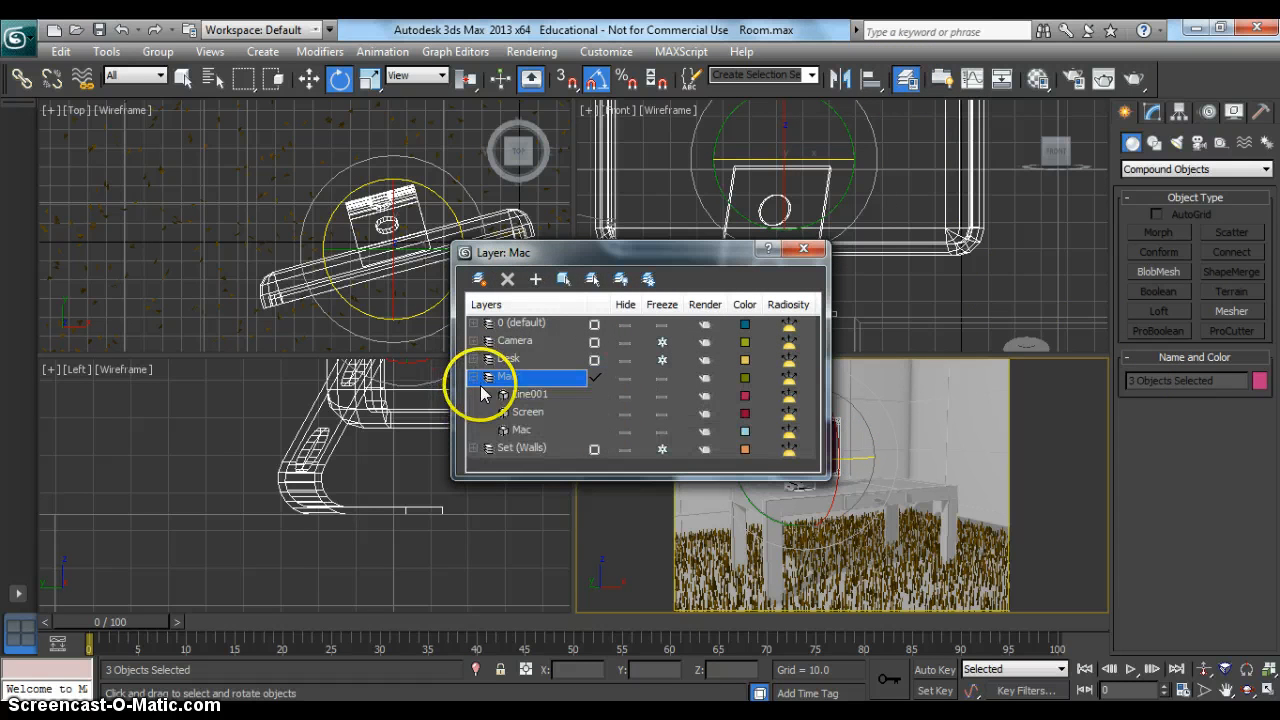
pyautogui.click(540, 395)
pyautogui.rightClick(554, 400)
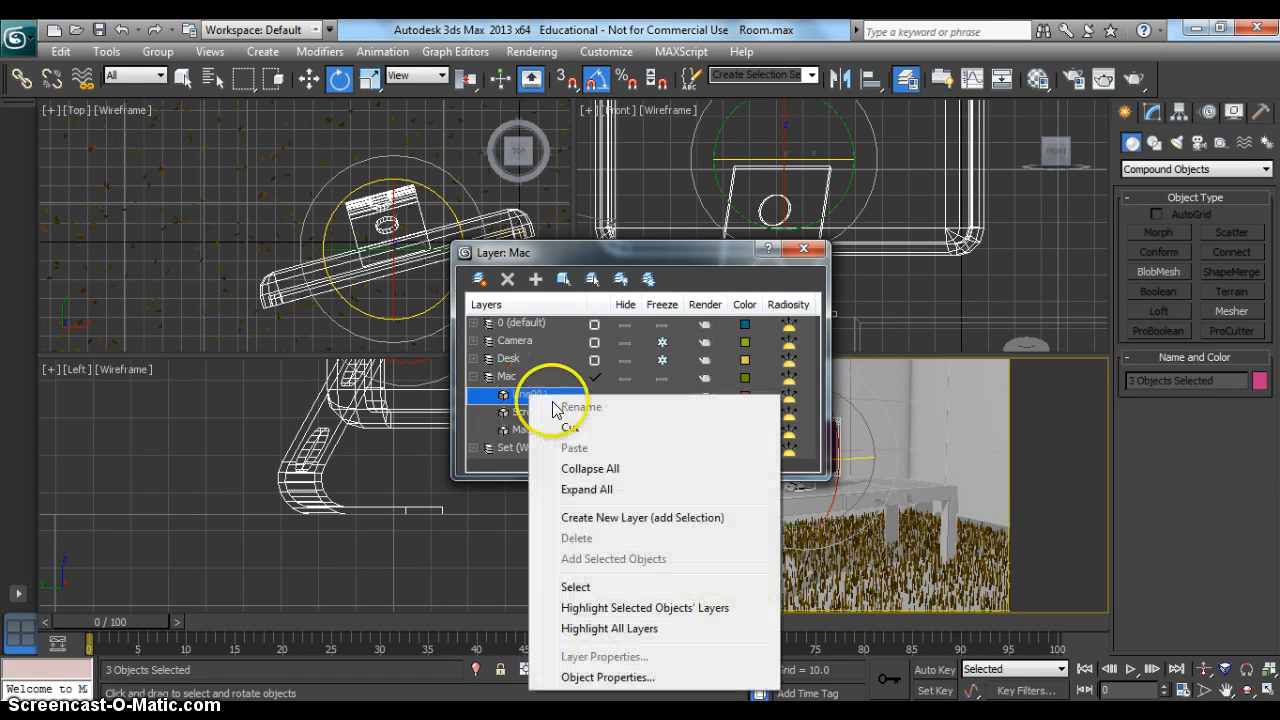
pyautogui.click(607, 587)
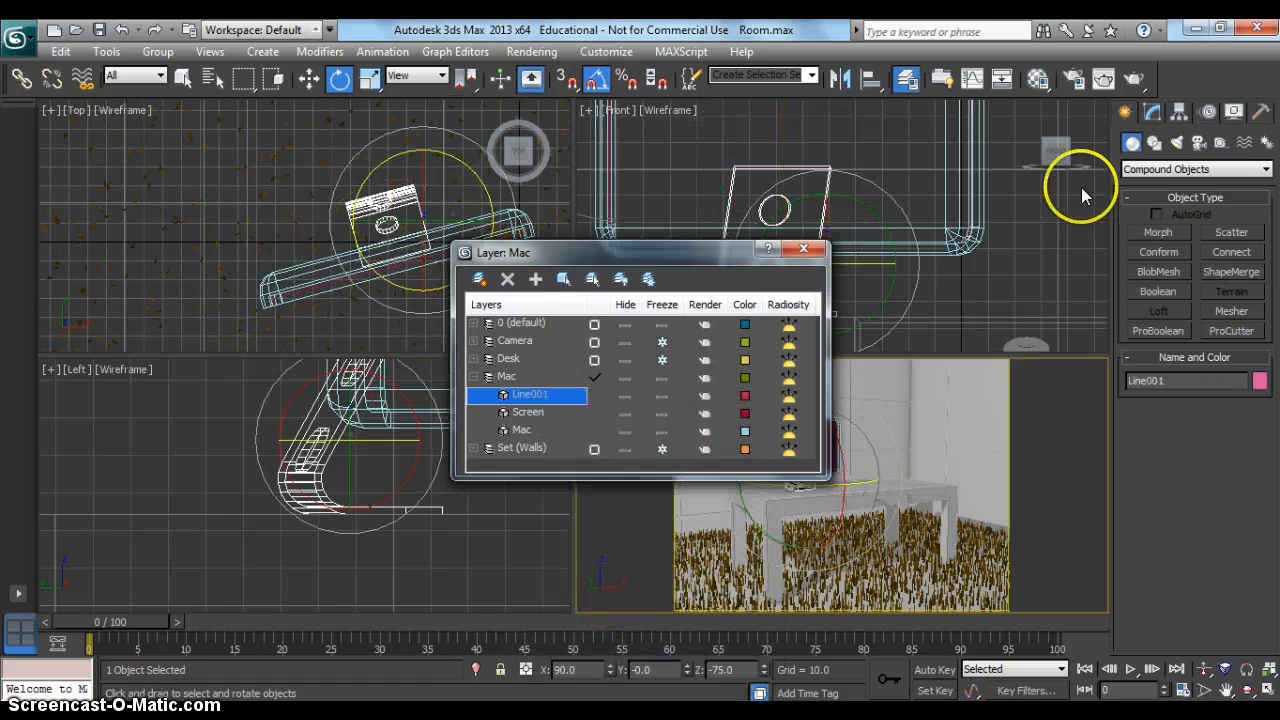
pyautogui.click(1177, 380)
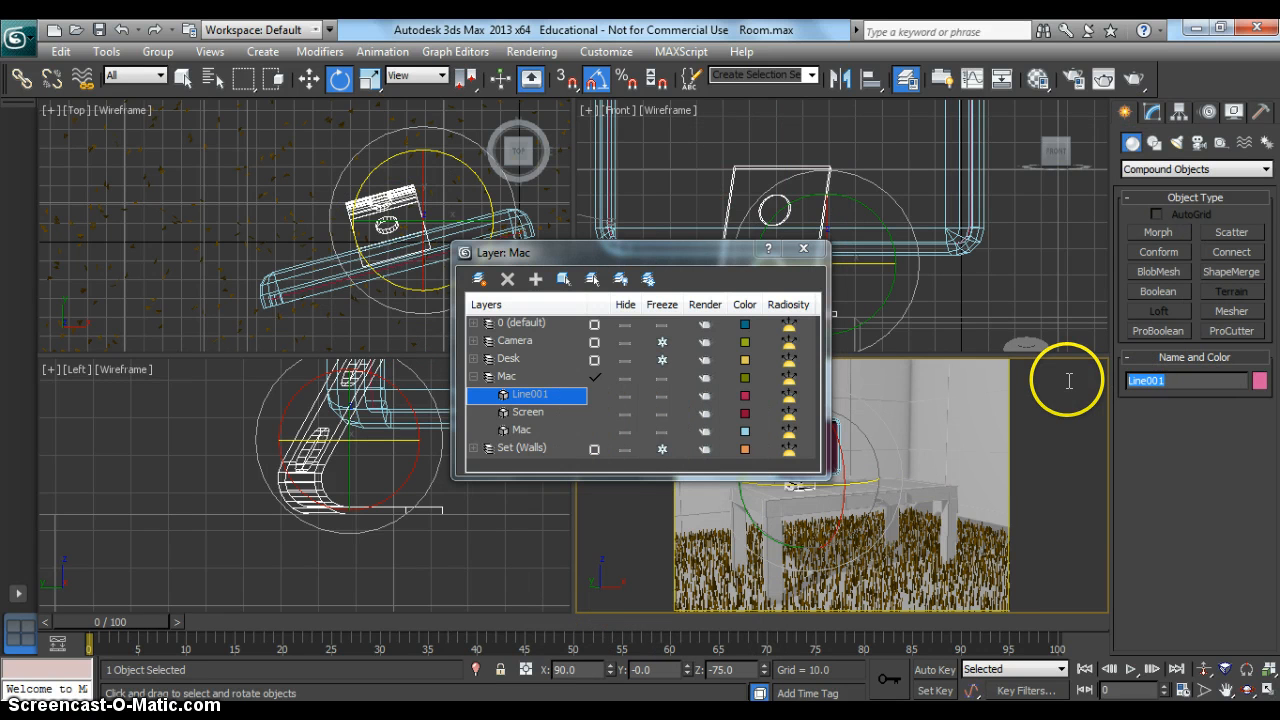
pyautogui.write('Stand')
pyautogui.click(1101, 504)
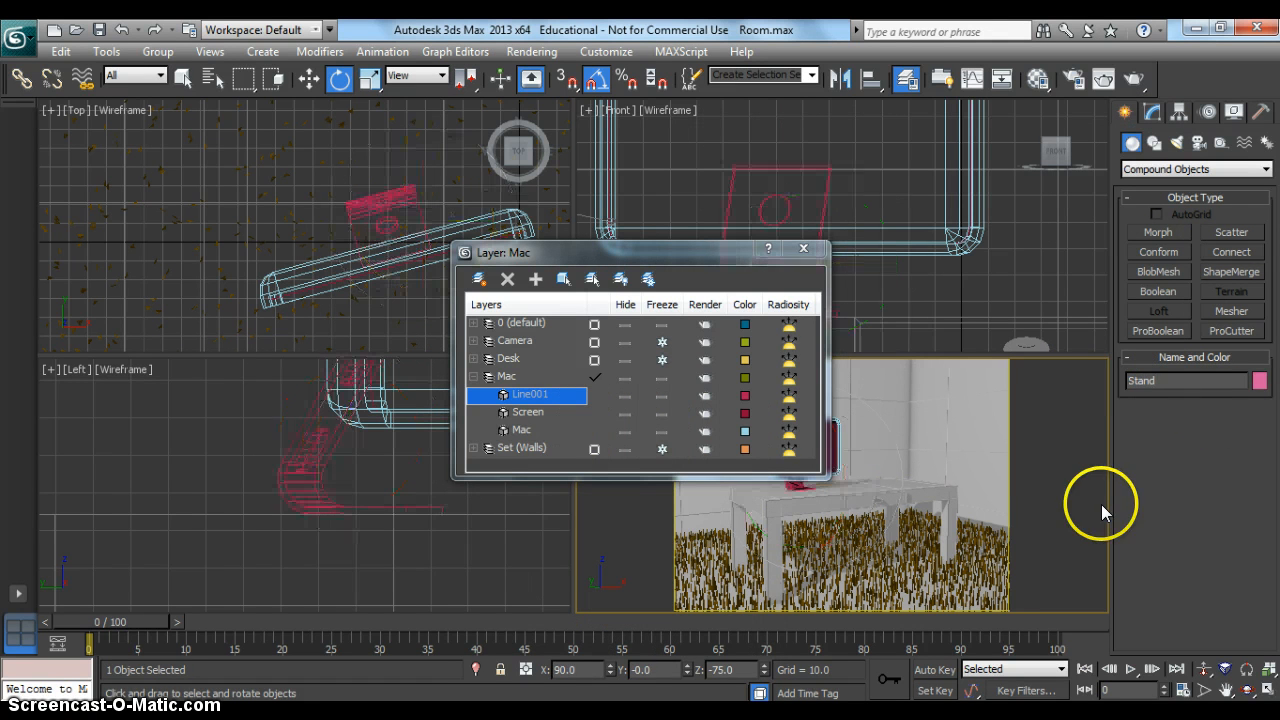
pyautogui.rightClick(521, 398)
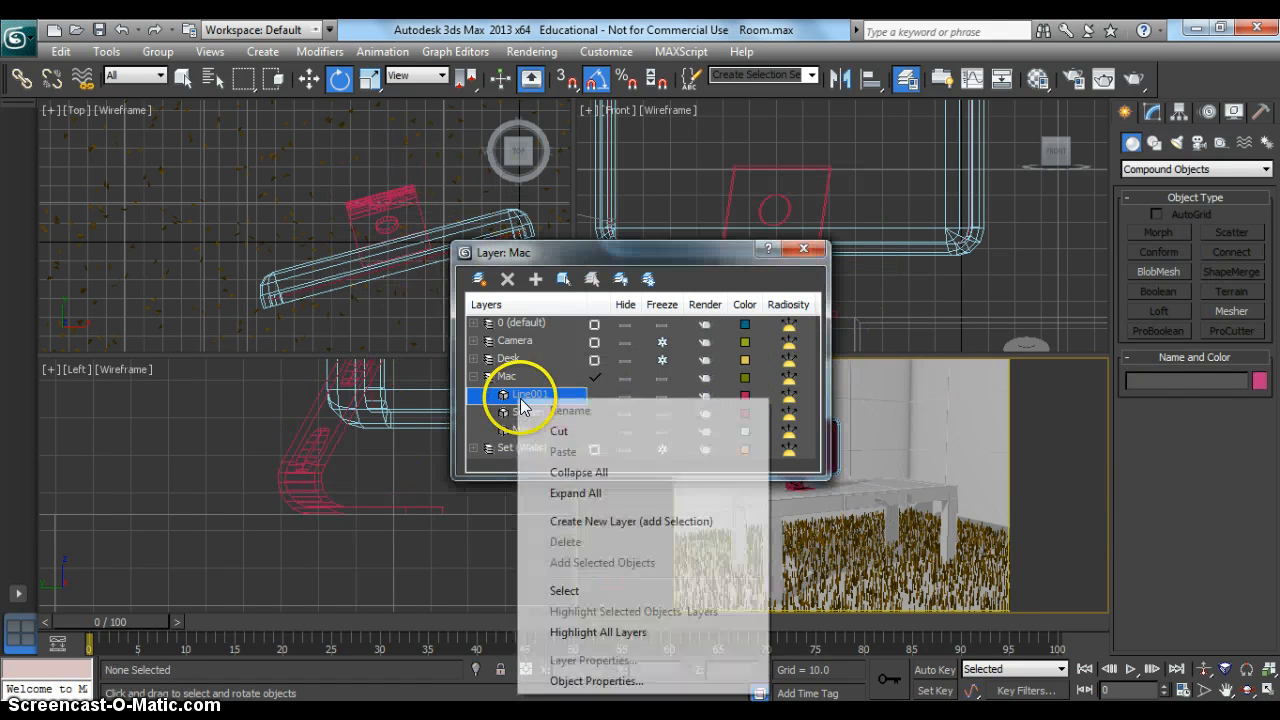
pyautogui.click(481, 412)
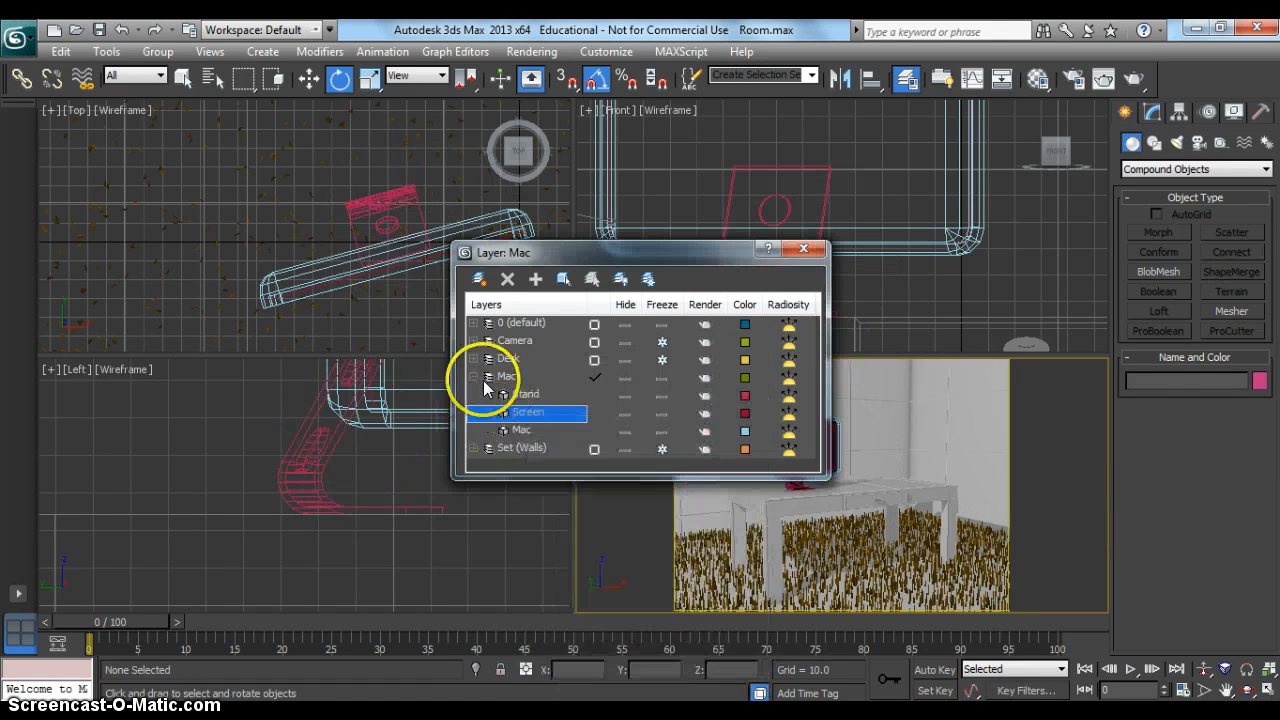
pyautogui.click(473, 377)
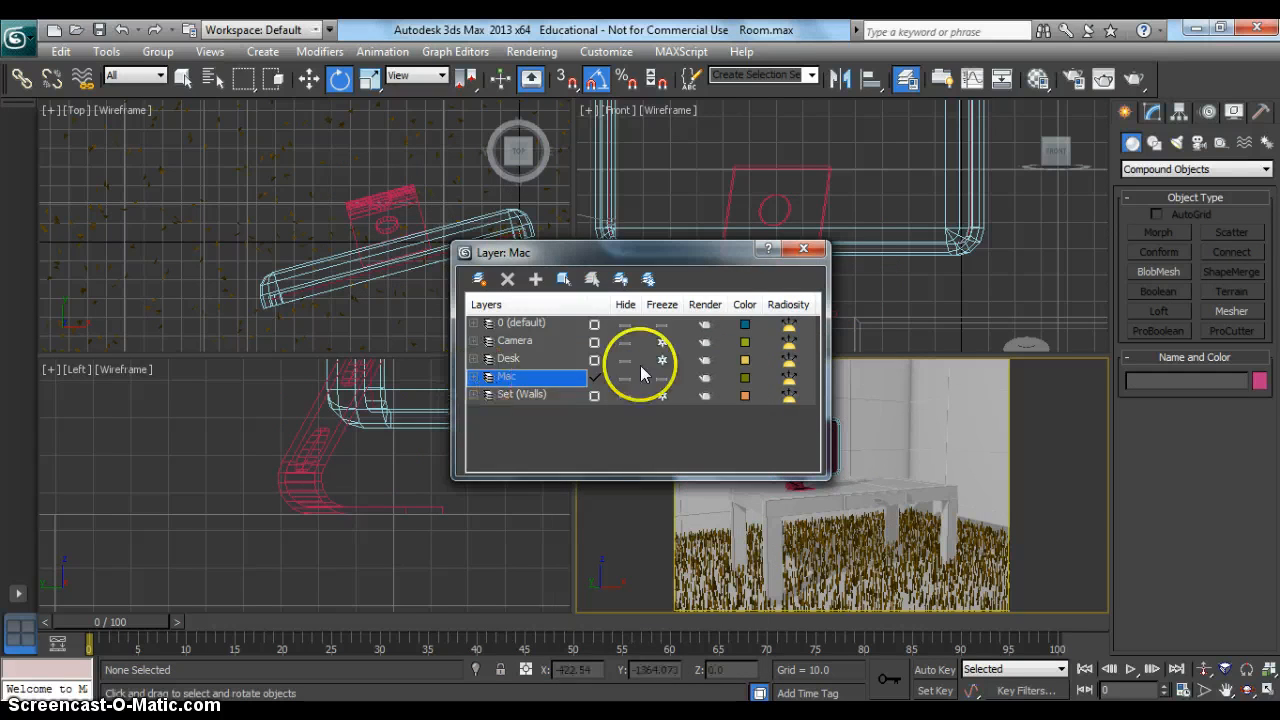
pyautogui.click(803, 248)
# Select the stand and Mac body, and give the unused 05 - Default material a light grey diffuse colour with value 193.
pyautogui.click(800, 482)
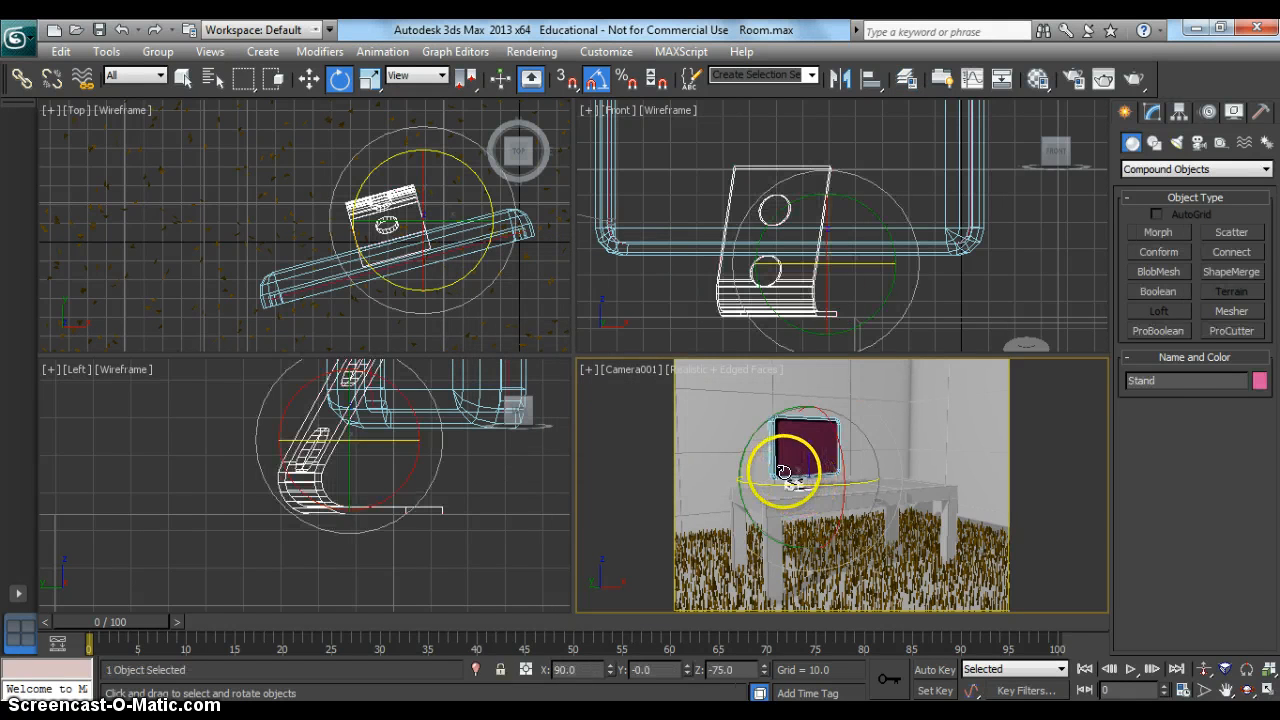
pyautogui.click(309, 78)
pyautogui.press('m')
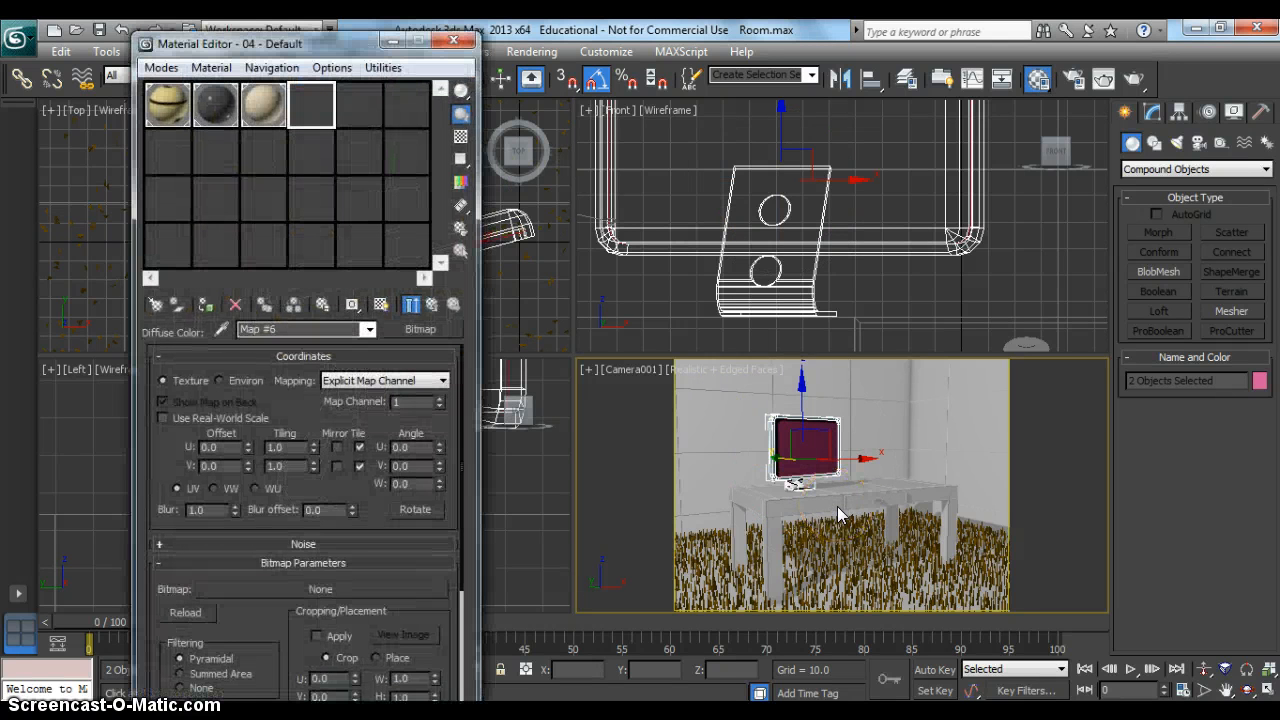
pyautogui.click(350, 102)
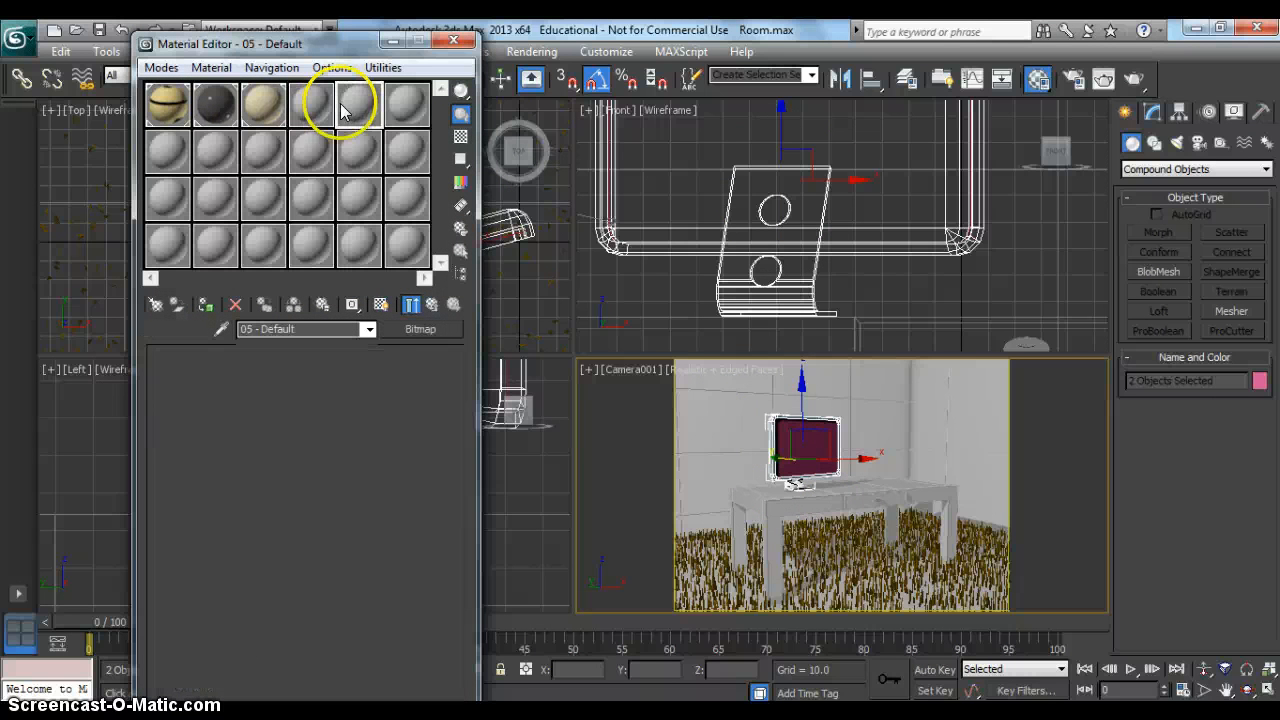
pyautogui.click(250, 471)
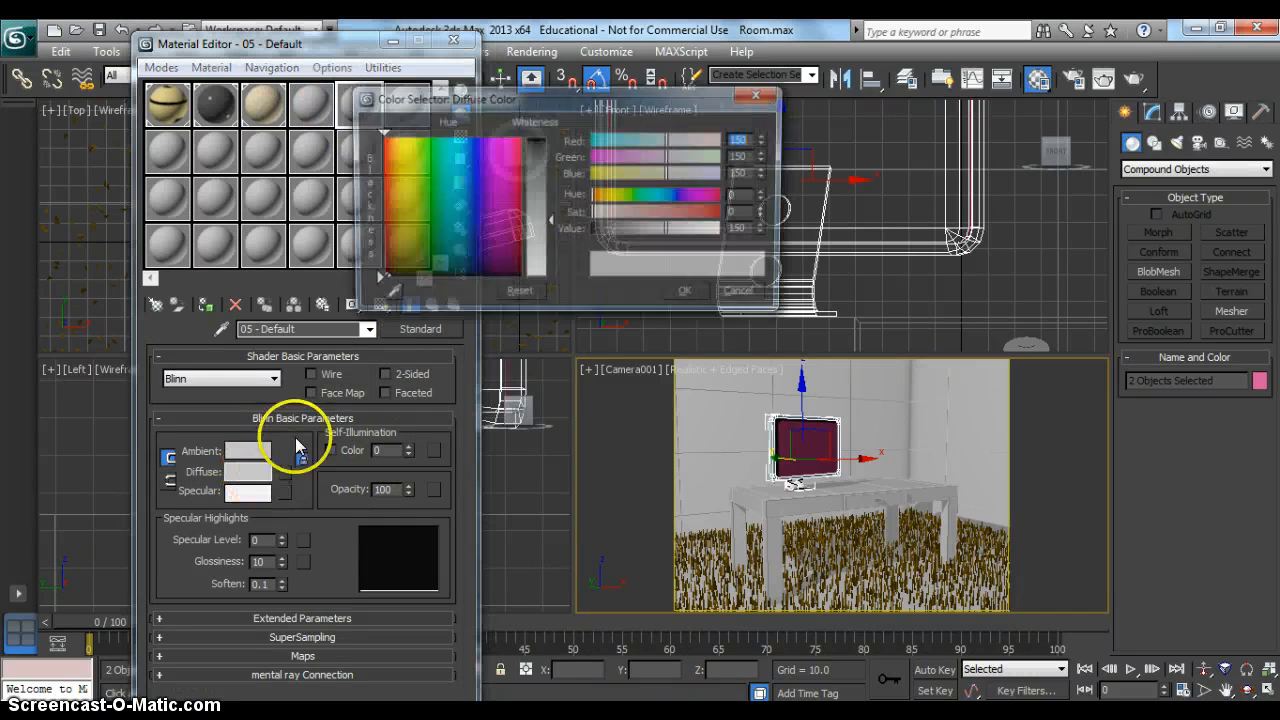
pyautogui.moveTo(551, 222)
pyautogui.mouseDown()
pyautogui.moveTo(549, 248)
pyautogui.moveTo(606, 277)
pyautogui.mouseUp()
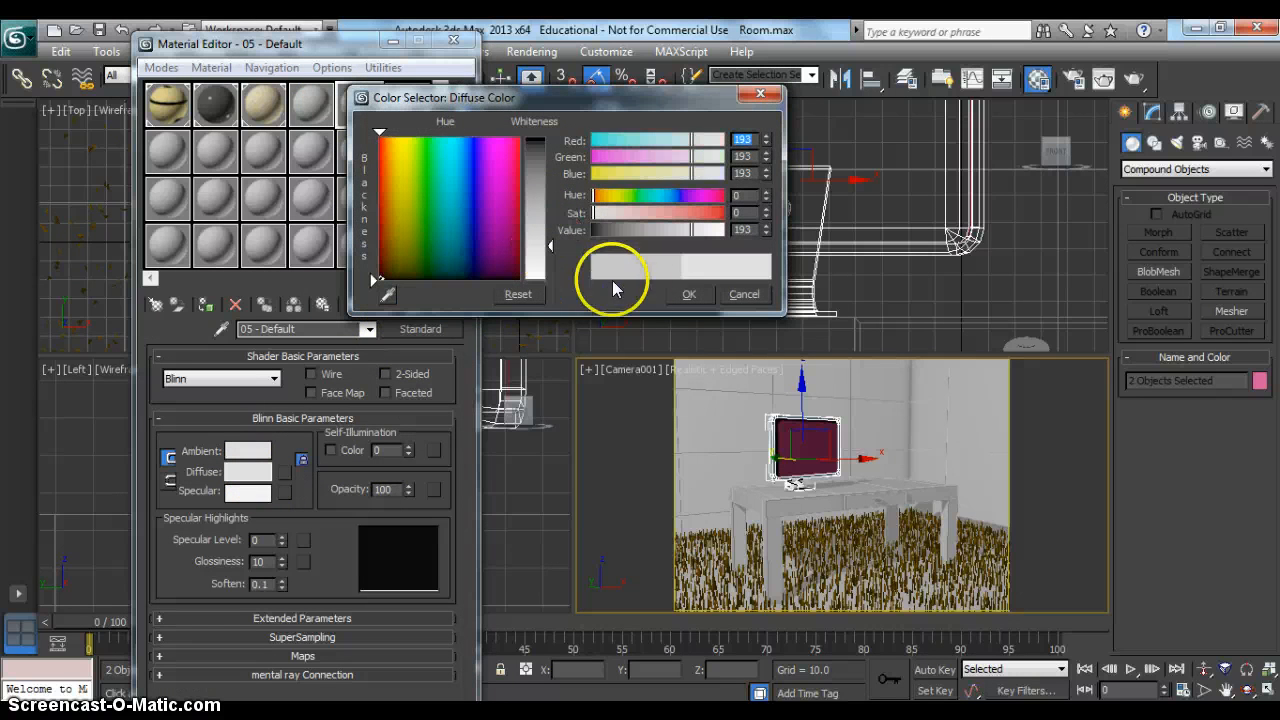
pyautogui.click(689, 294)
# Set the 05 - Default material's glossiness to 51 and specular level to 89, and assign it to the selected Mac body and stand.
pyautogui.moveTo(284, 563); pyautogui.dragTo(286, 457)
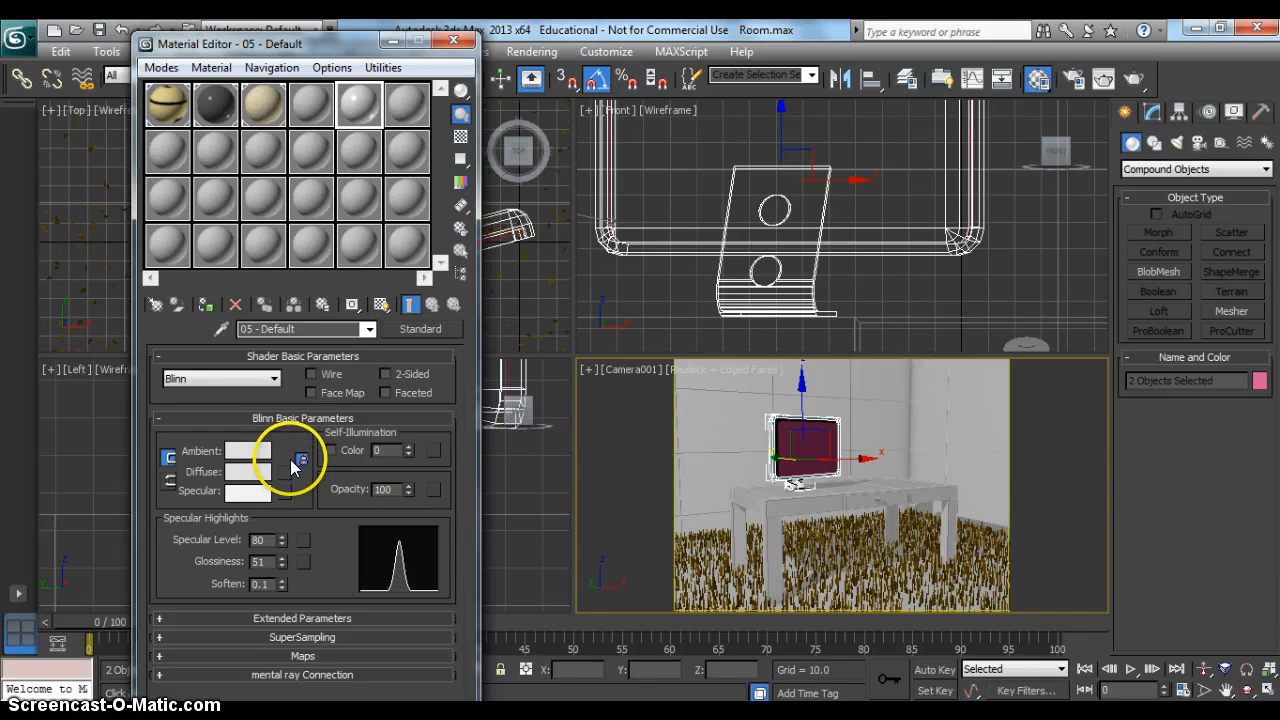
pyautogui.moveTo(282, 541); pyautogui.dragTo(284, 531)
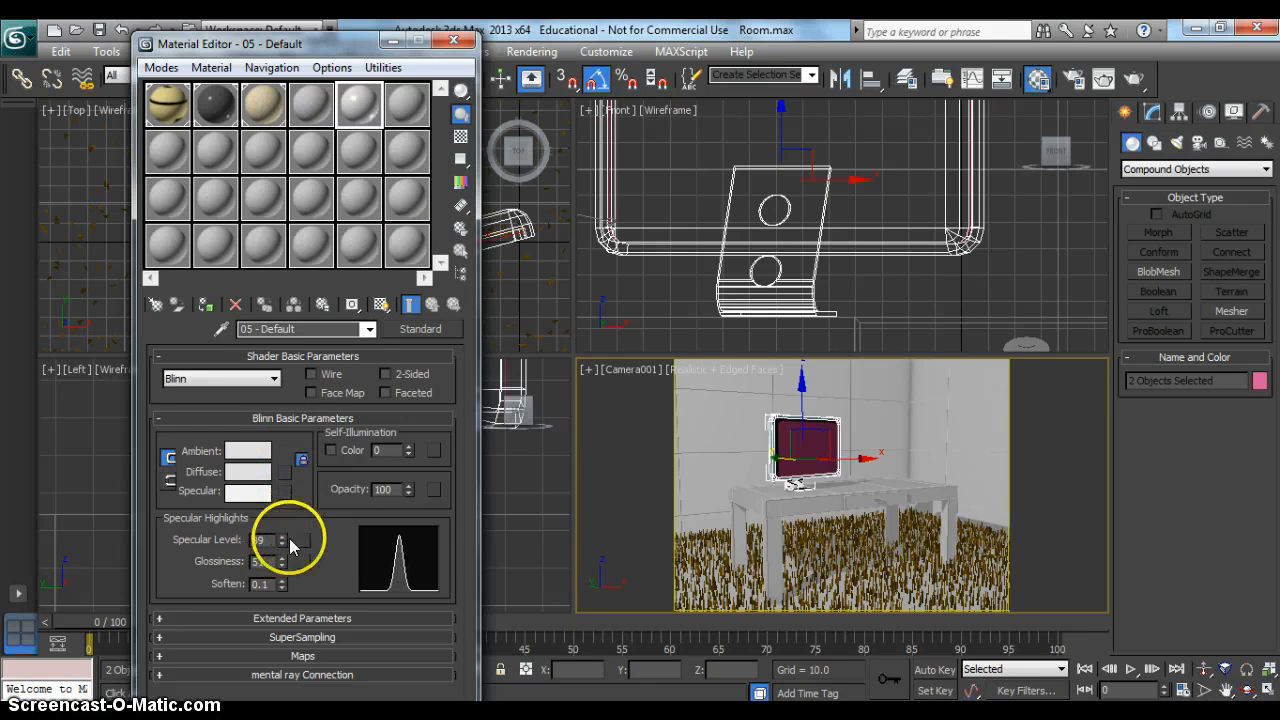
pyautogui.click(206, 308)
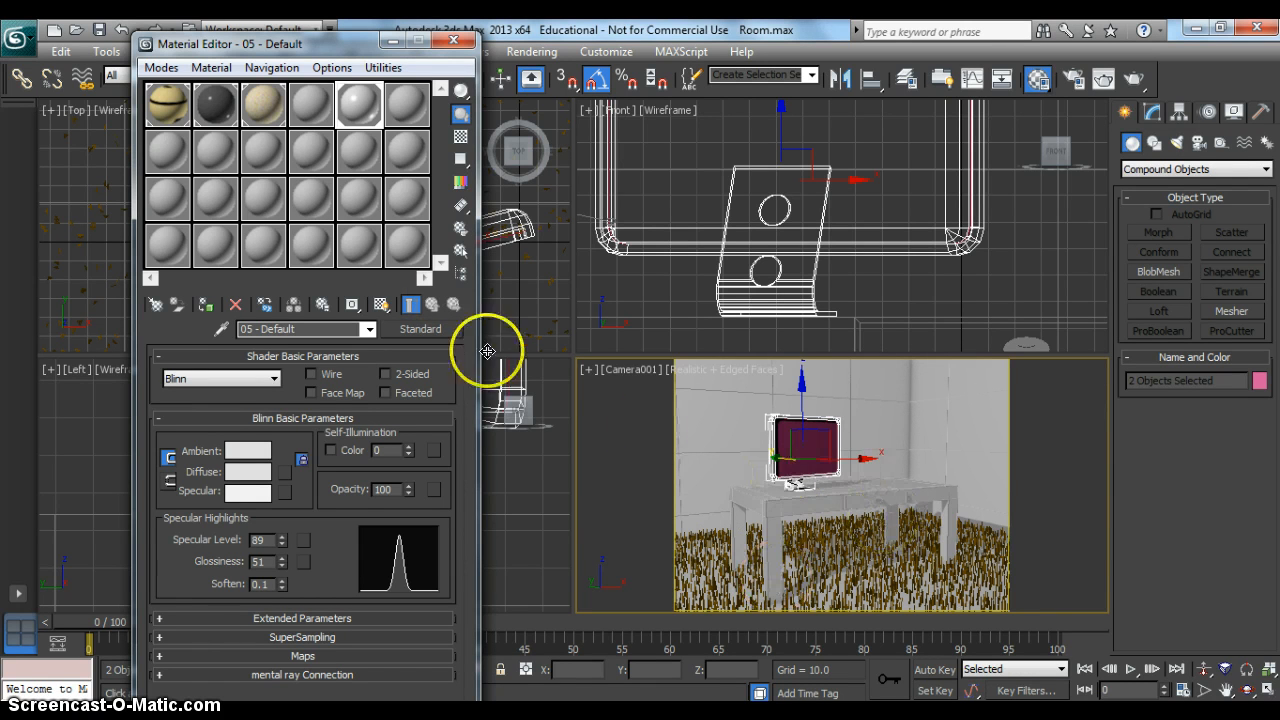
# Give the 06 - Default material a darker grey diffuse colour with value 109 and assign it to the stand alone.
pyautogui.click(763, 302)
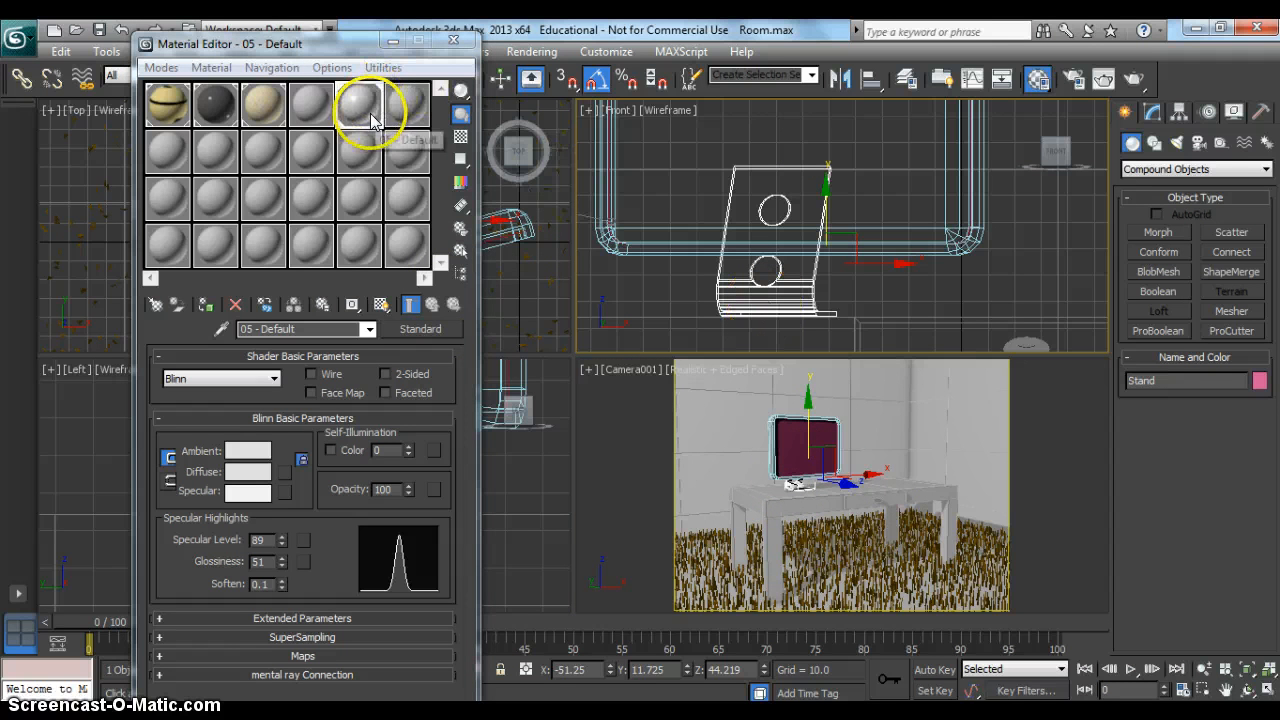
pyautogui.click(408, 106)
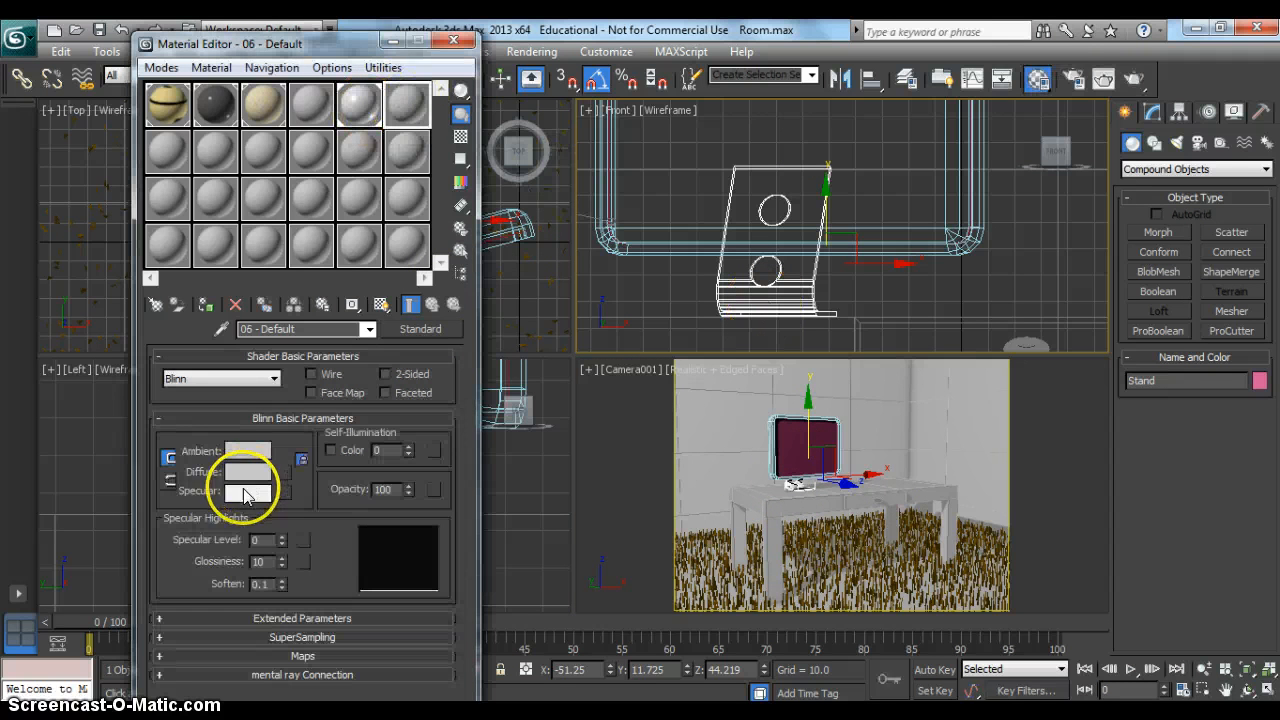
pyautogui.click(245, 471)
pyautogui.moveTo(549, 220); pyautogui.dragTo(549, 197)
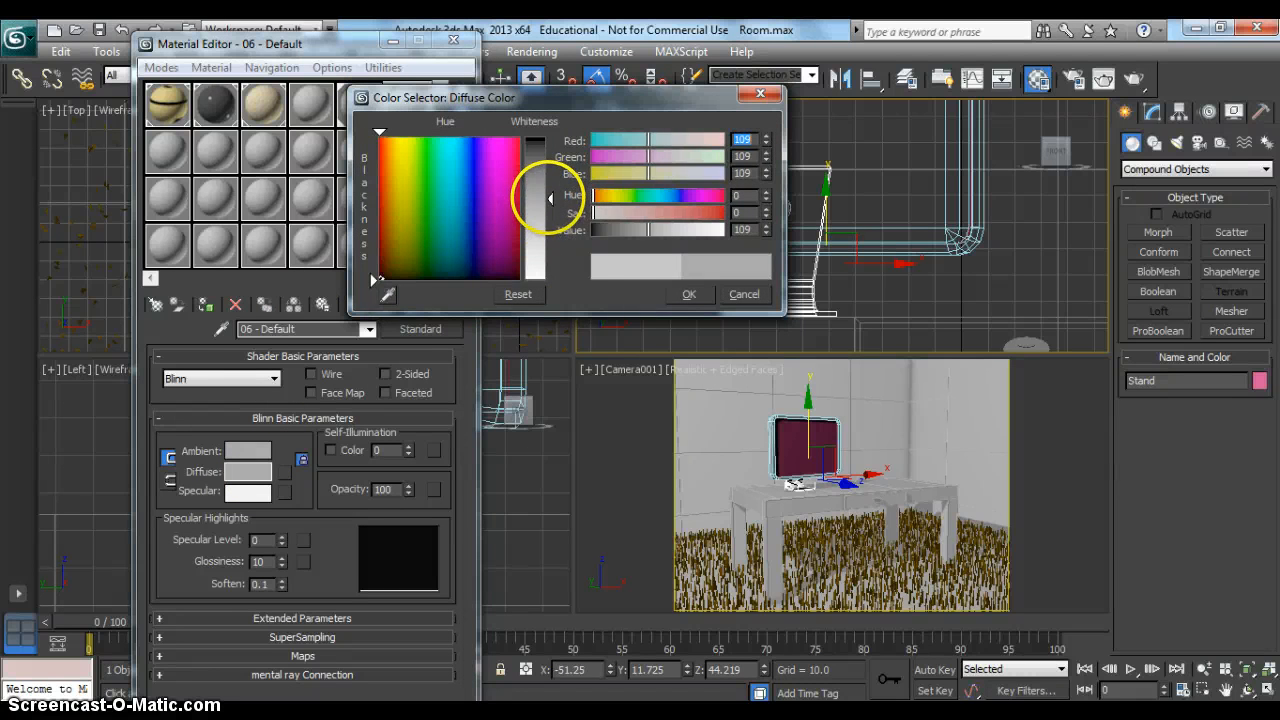
pyautogui.click(688, 294)
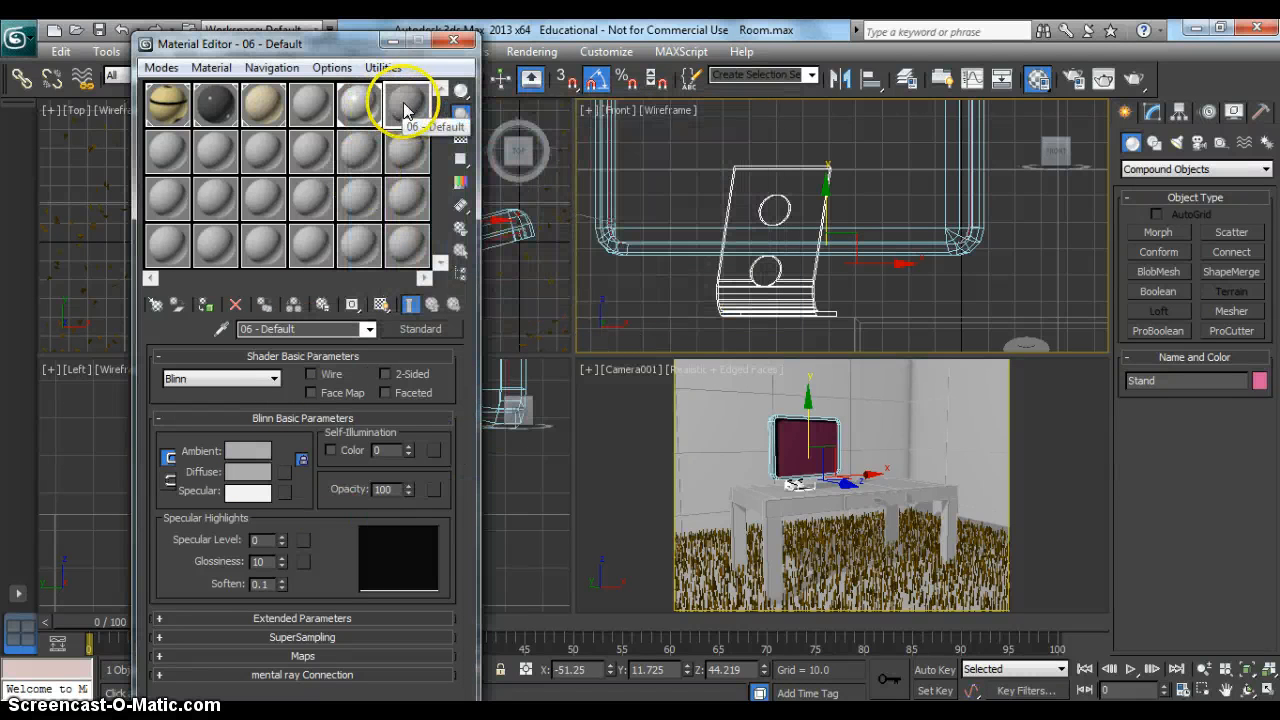
pyautogui.click(205, 306)
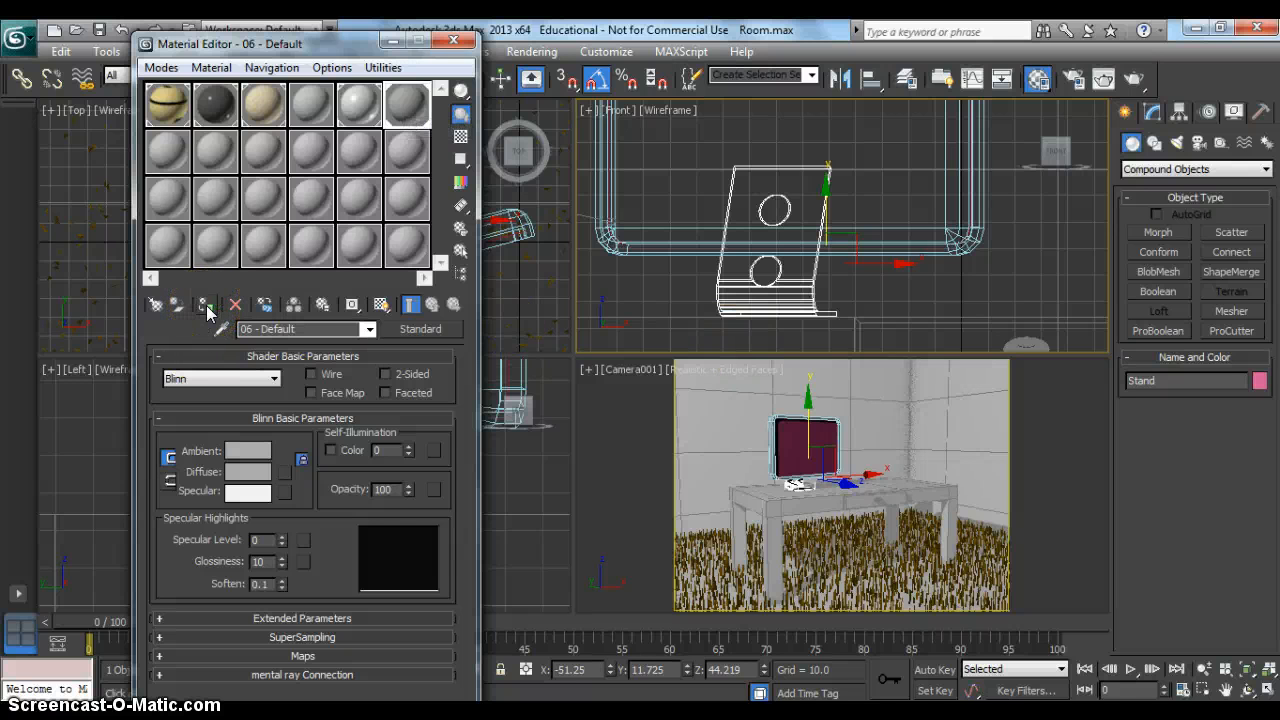
# Assign the glossy light grey 05 - Default material to the Mac body.
pyautogui.click(775, 458)
pyautogui.click(358, 104)
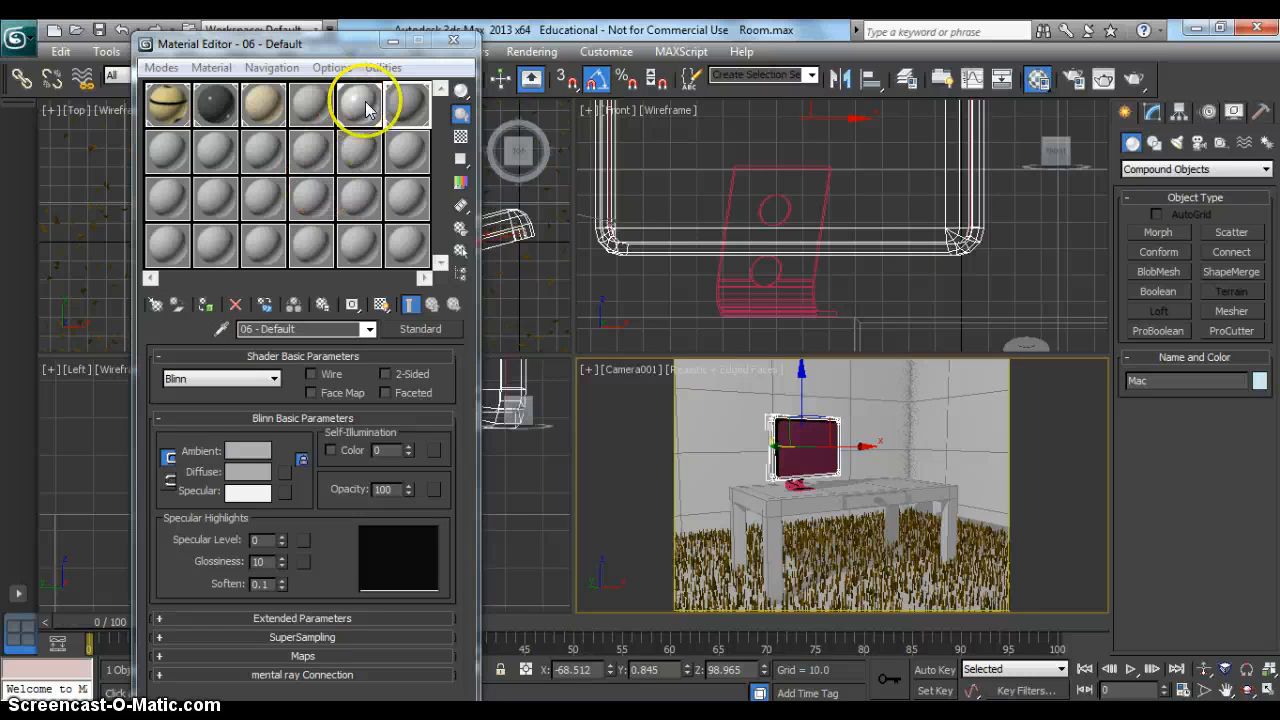
pyautogui.click(205, 306)
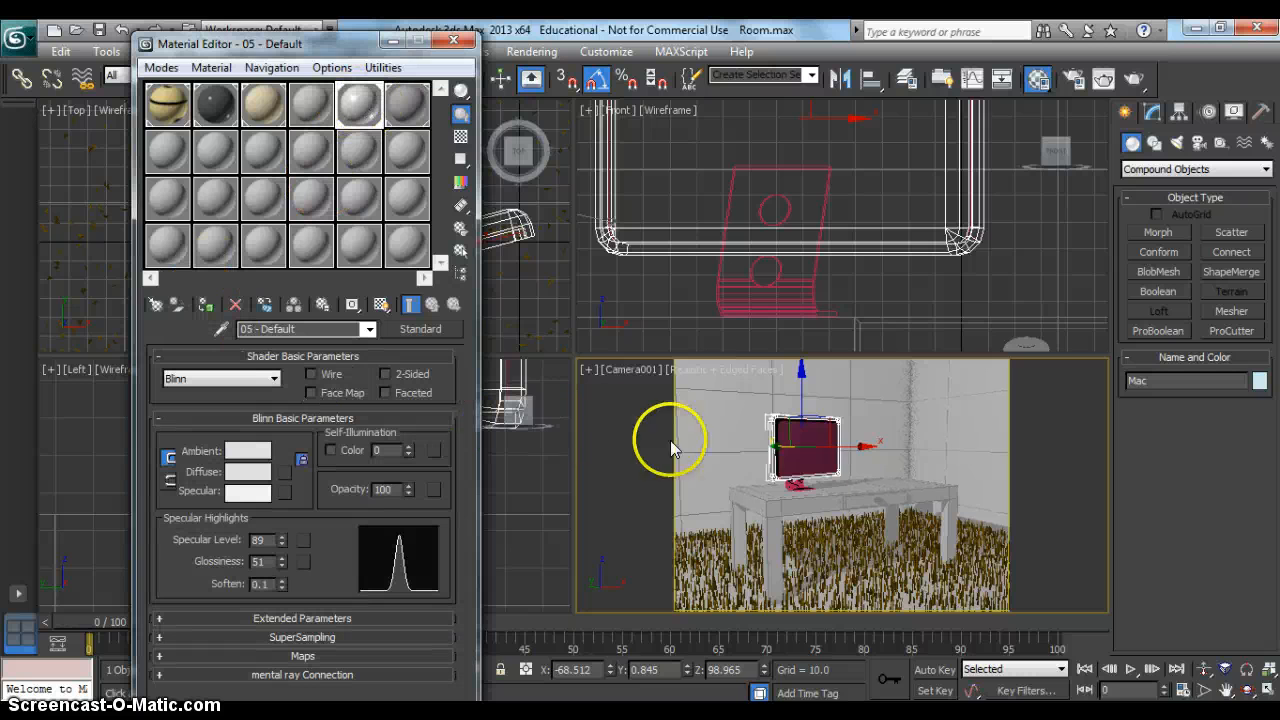
# Select the Mac's stand in the front view and make the 06 - Default material the active one.
pyautogui.click(808, 457)
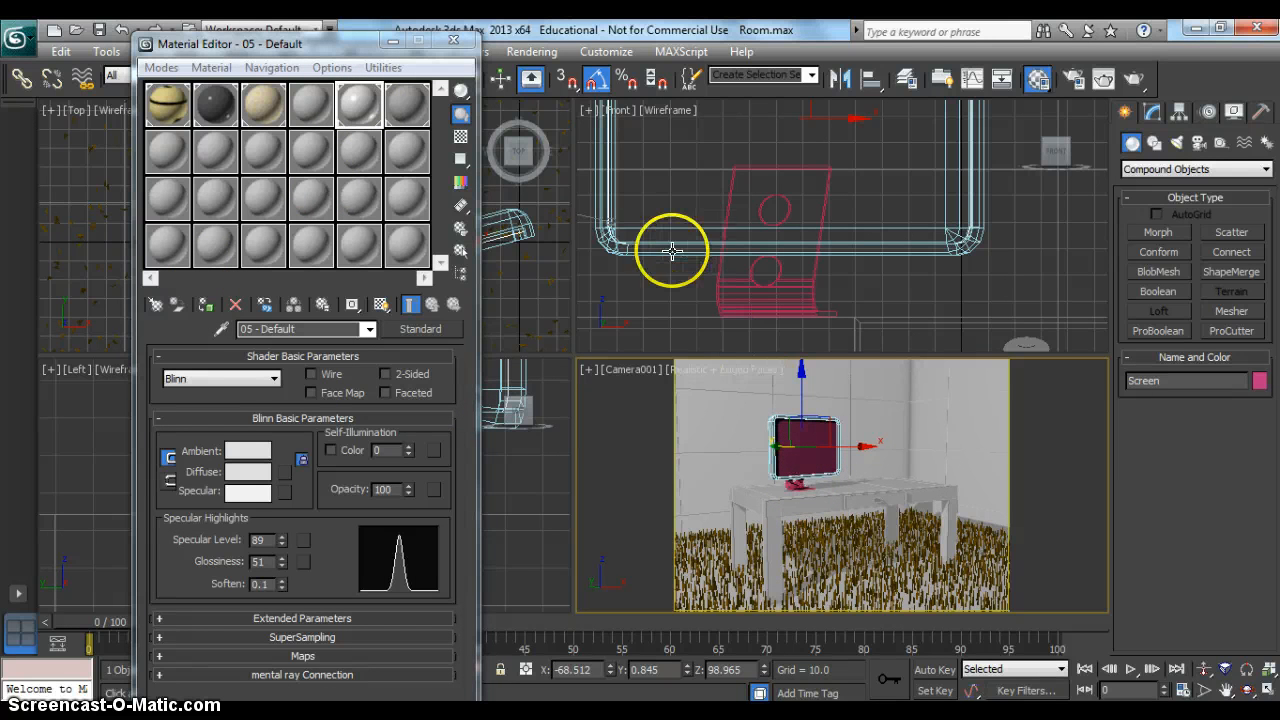
pyautogui.click(737, 295)
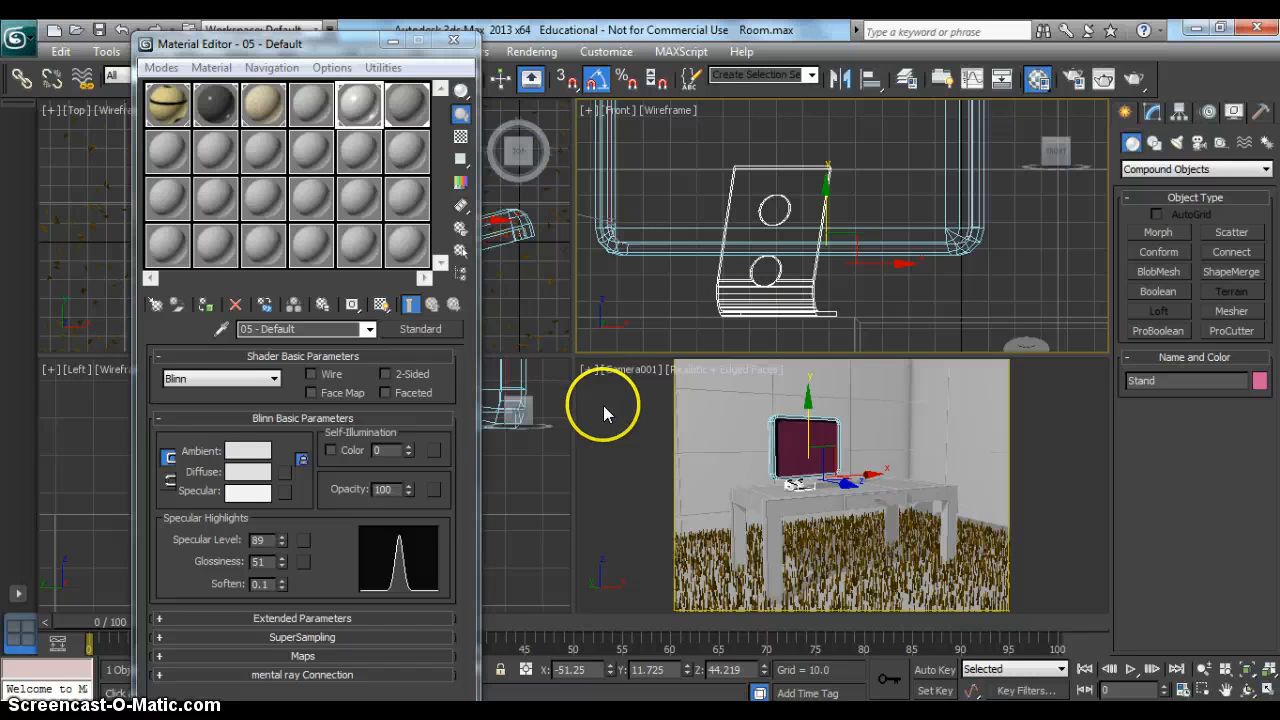
pyautogui.click(429, 109)
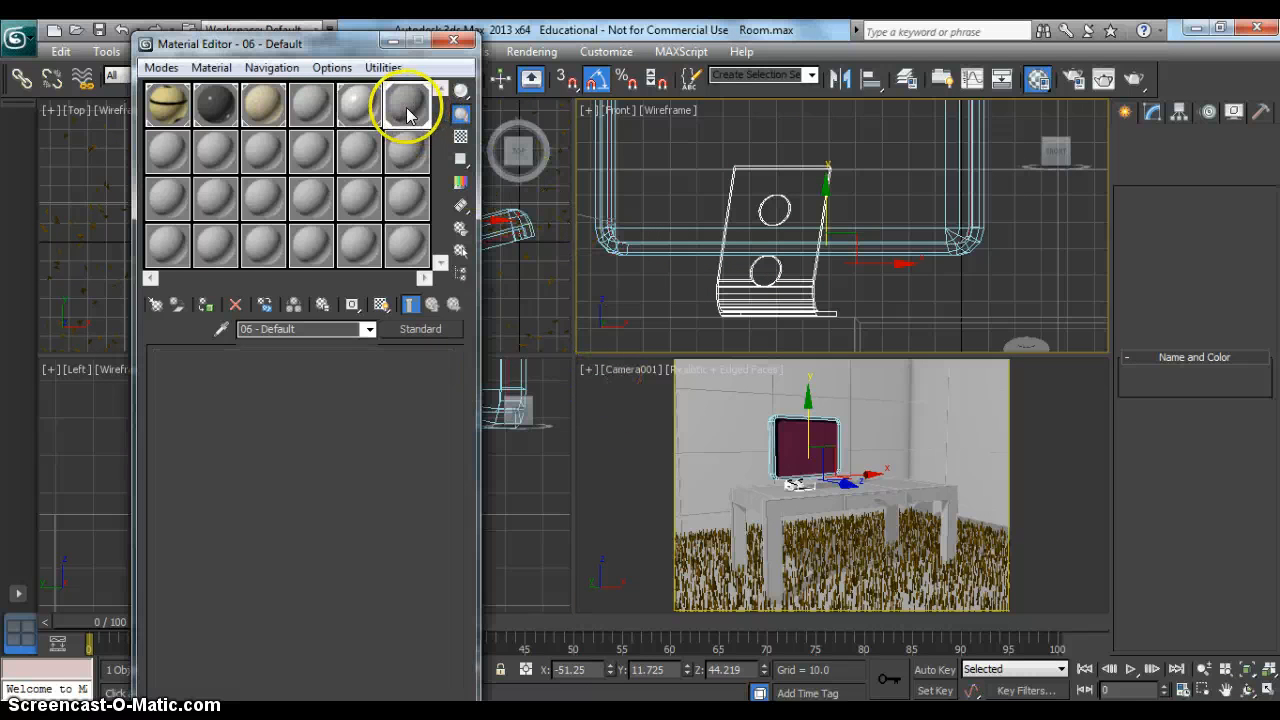
pyautogui.click(792, 440)
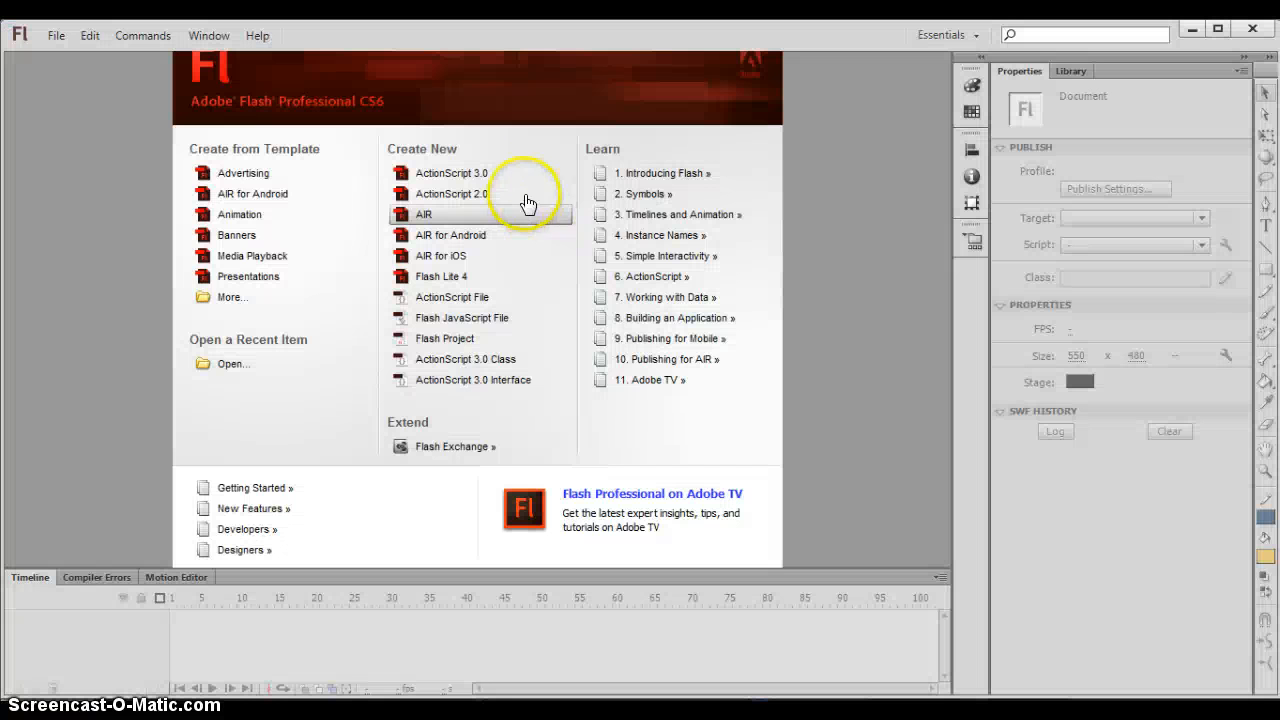
# Switch to Flash Professional, create an ActionScript 3.0 document, and draw a static text box about 331 px wide across the stage's upper edge.
pyautogui.click(445, 172)
pyautogui.click(461, 228)
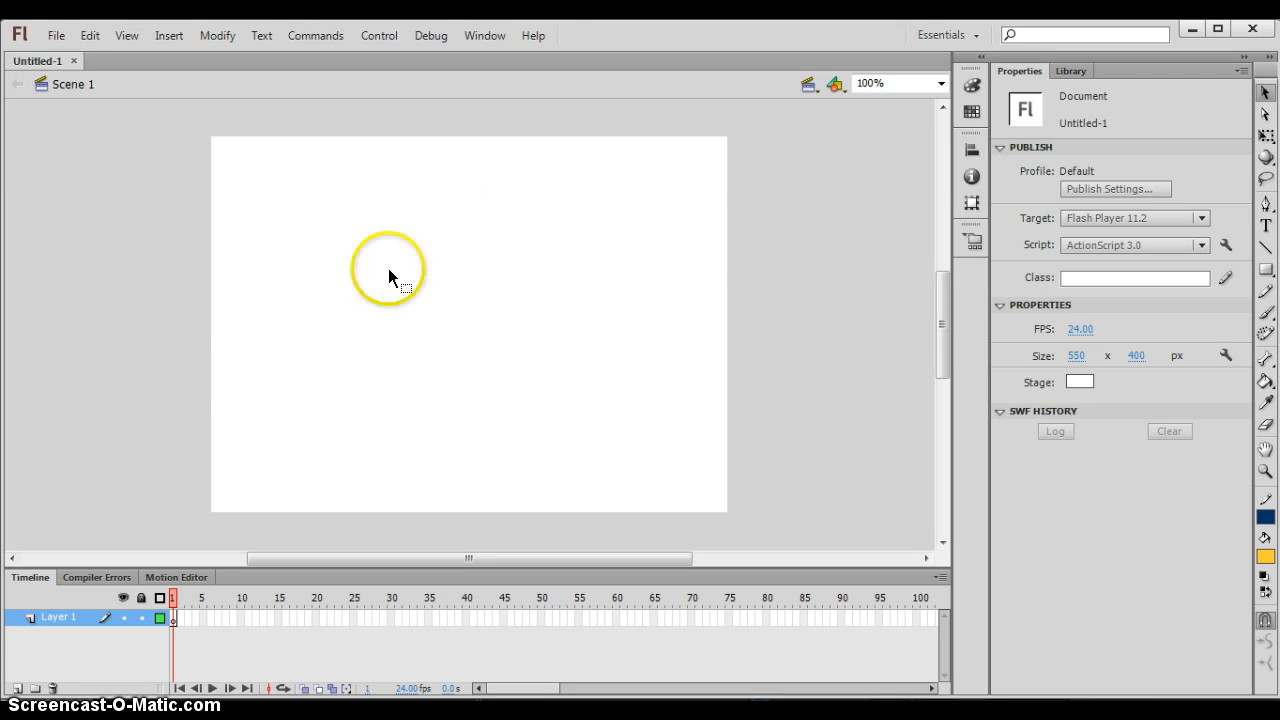
pyautogui.click(1266, 226)
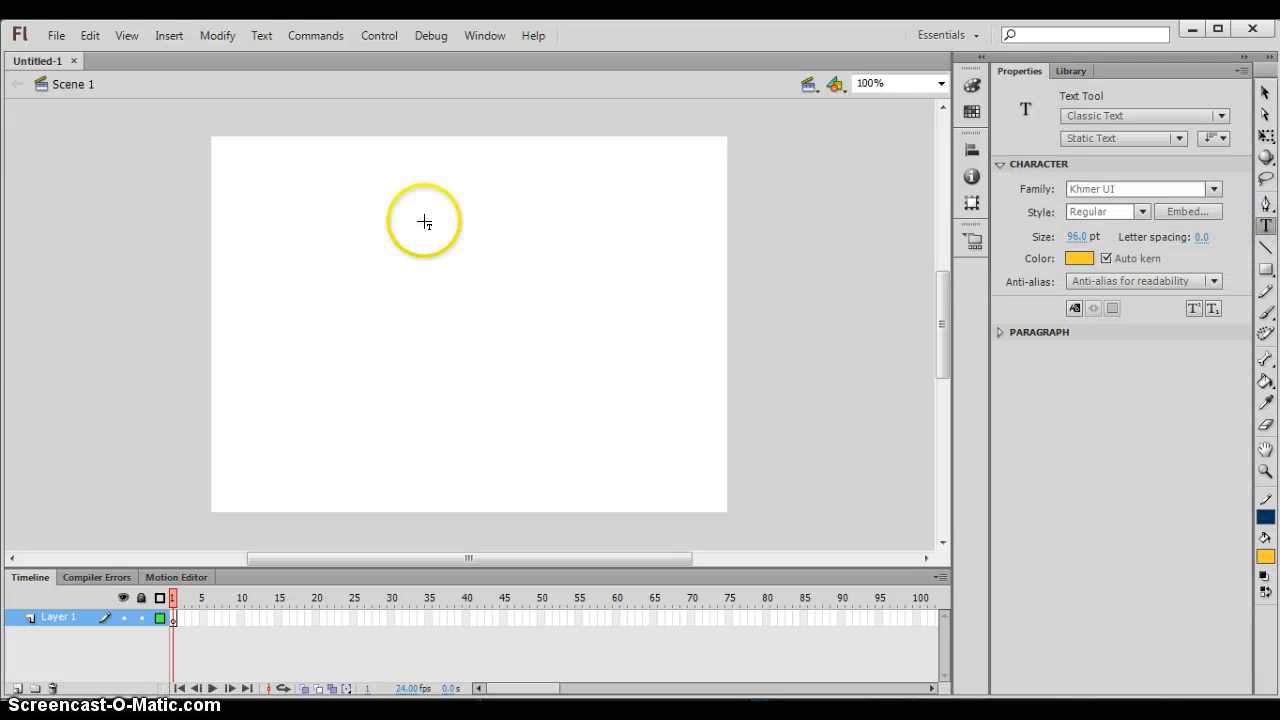
pyautogui.click(317, 210)
pyautogui.moveTo(317, 210); pyautogui.dragTo(626, 230)
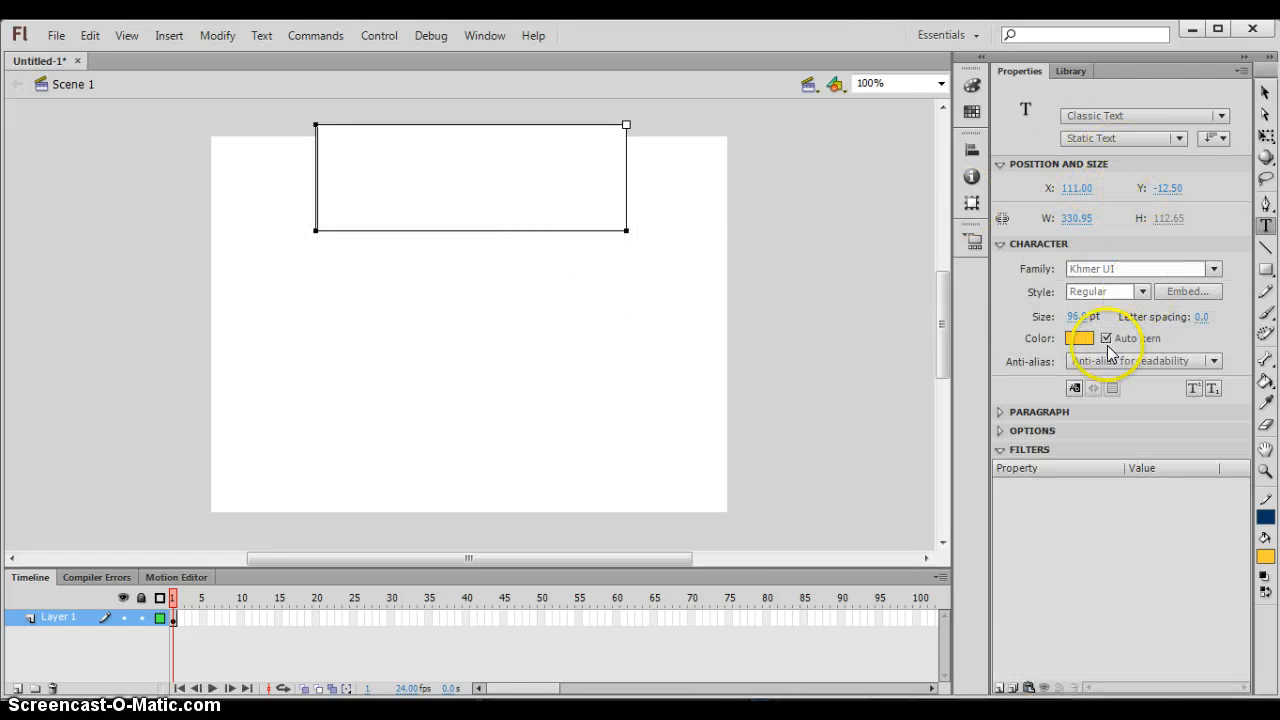
# Set the text size to 52 pt and enter URGENT MESSAGE in the text box.
pyautogui.click(1078, 410)
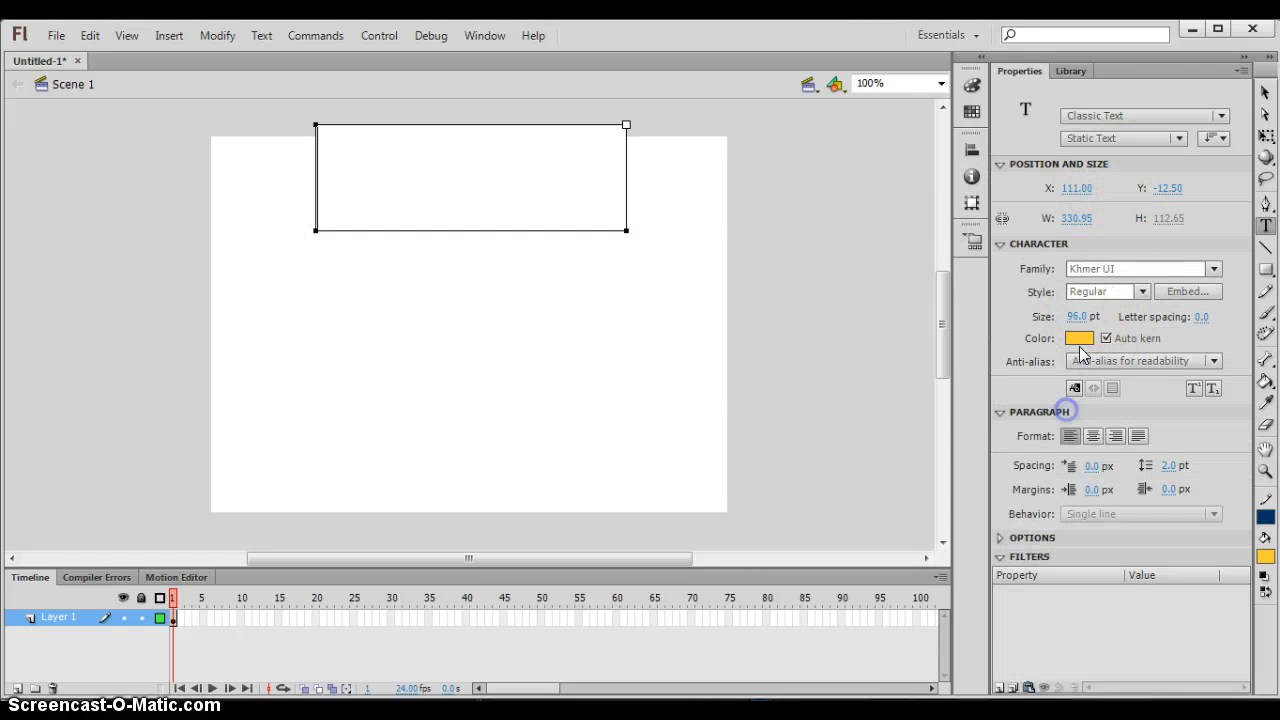
pyautogui.moveTo(1075, 318); pyautogui.dragTo(1031, 317)
pyautogui.click(1031, 316)
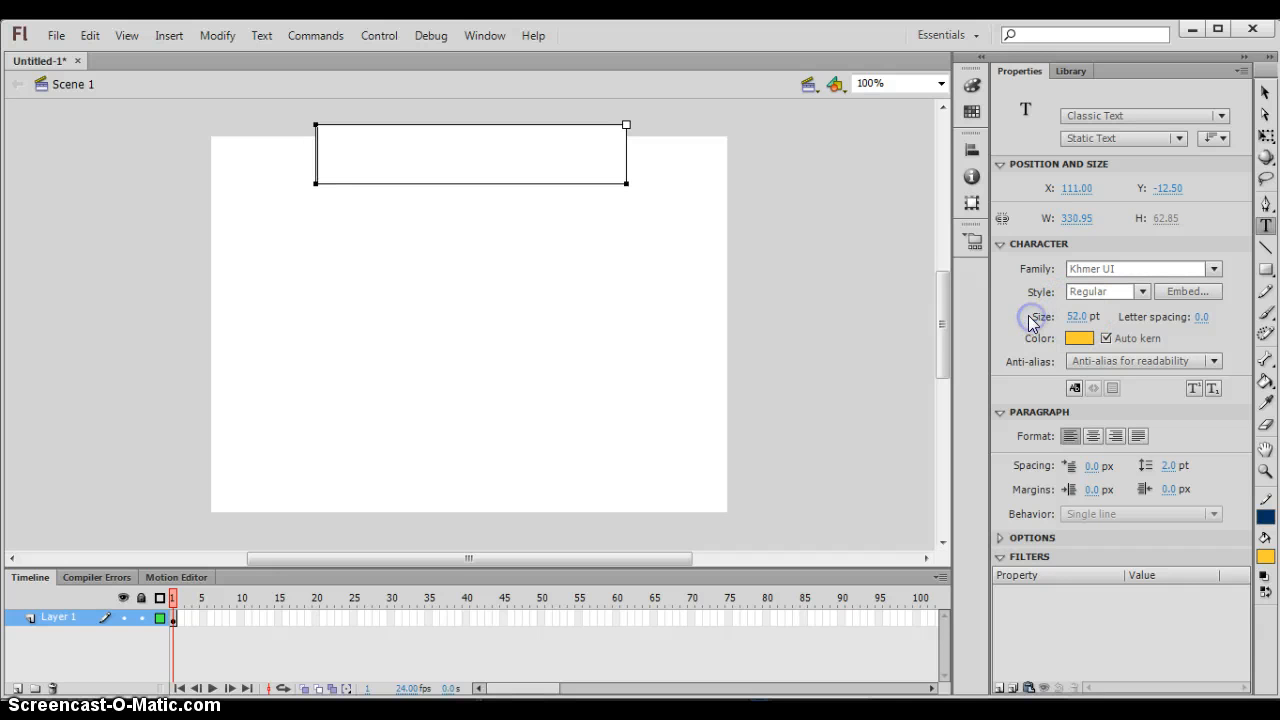
pyautogui.write('URGENT ')
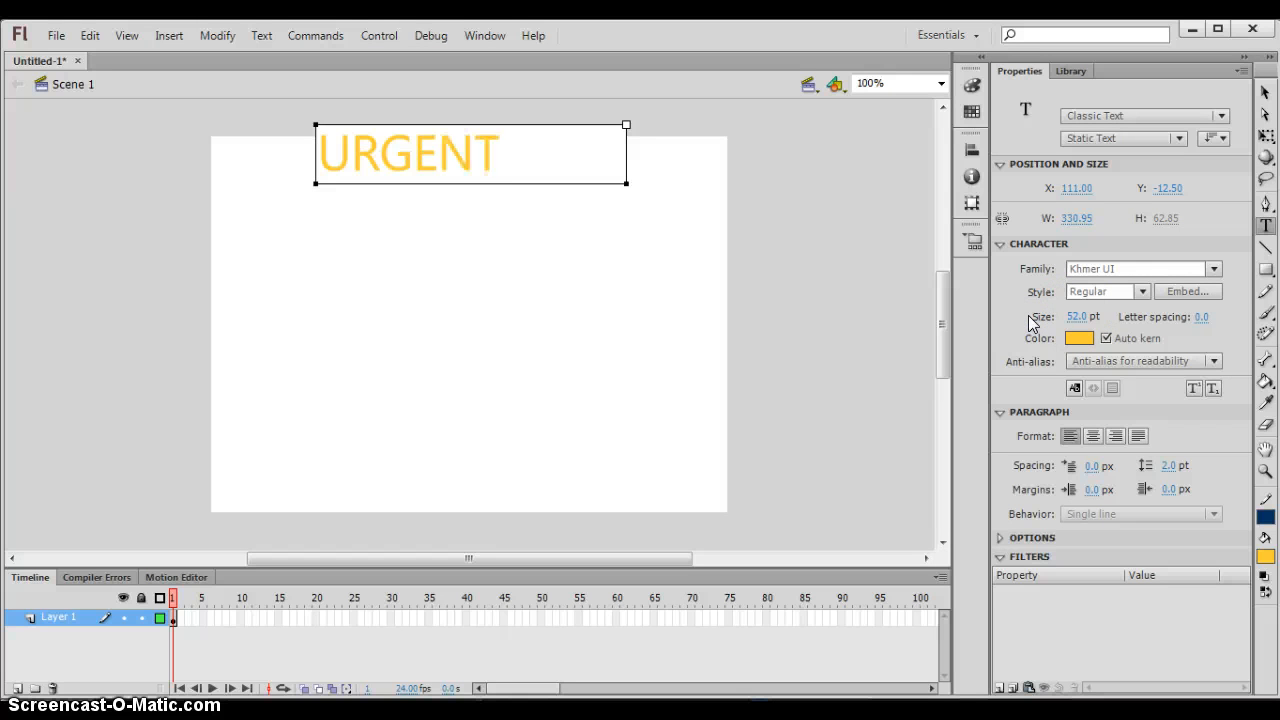
pyautogui.write('MESSA')
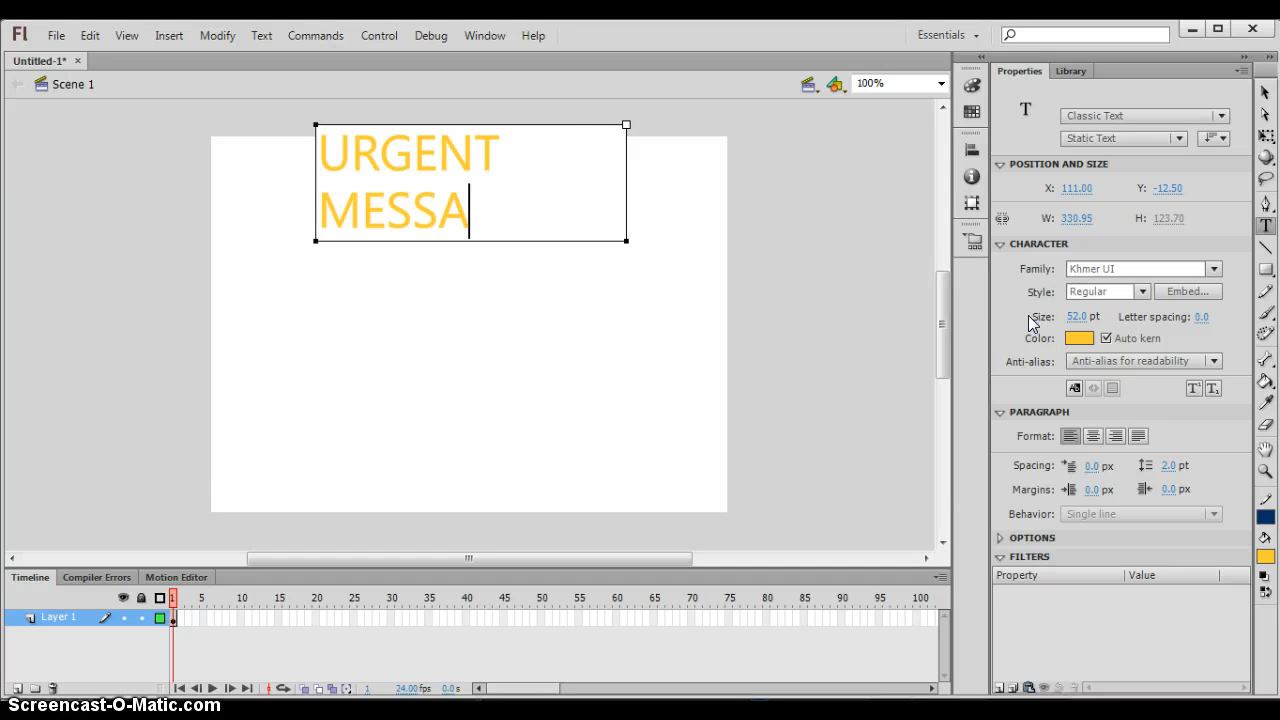
pyautogui.write('GE')
# Colour the whole URGENT MESSAGE text black.
pyautogui.click(547, 216)
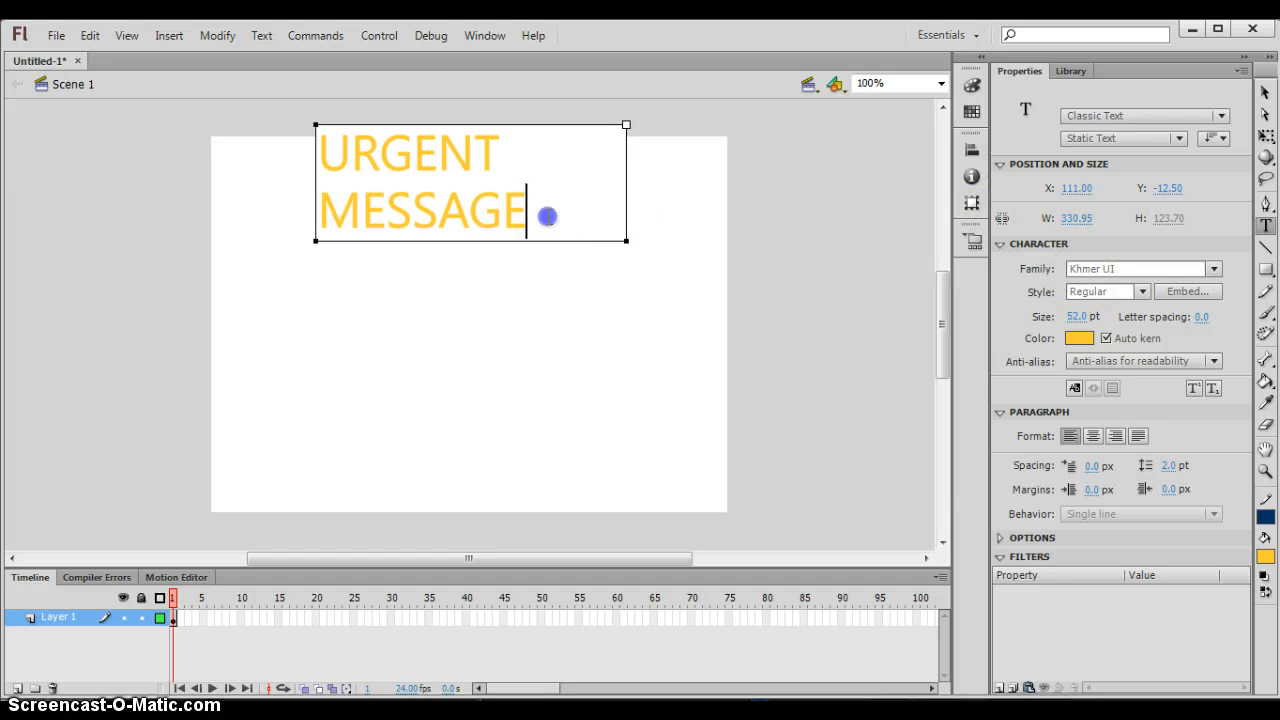
pyautogui.hotkey('ctrl', 'a')
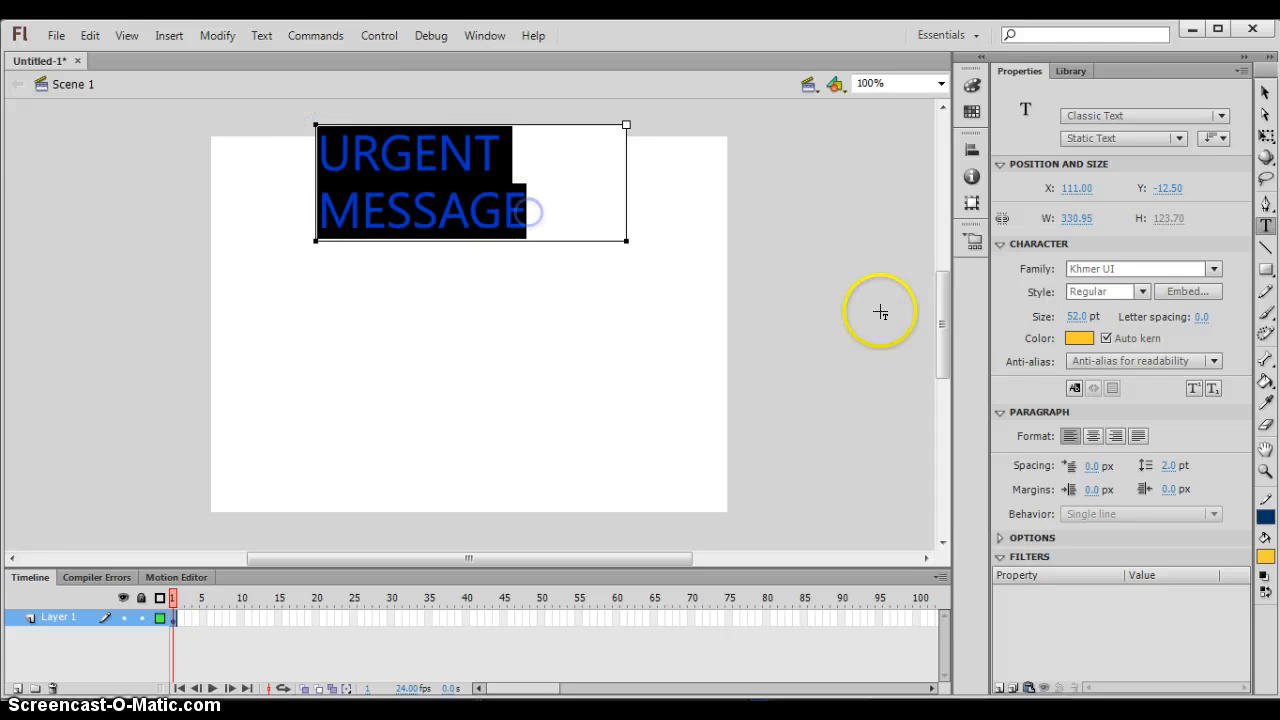
pyautogui.click(1079, 338)
pyautogui.click(1018, 385)
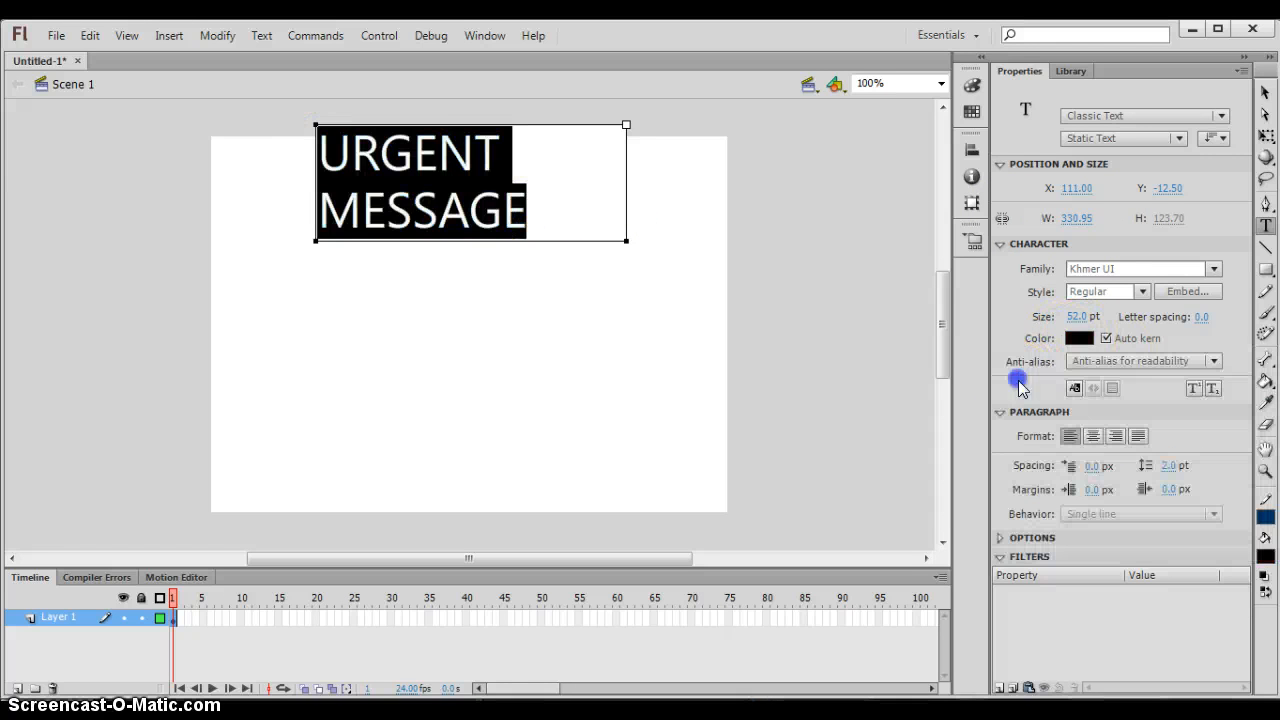
# Widen the URGENT MESSAGE text box to about 517 px so it fits one line, and move it to the middle of the stage.
pyautogui.moveTo(626, 240); pyautogui.dragTo(800, 182)
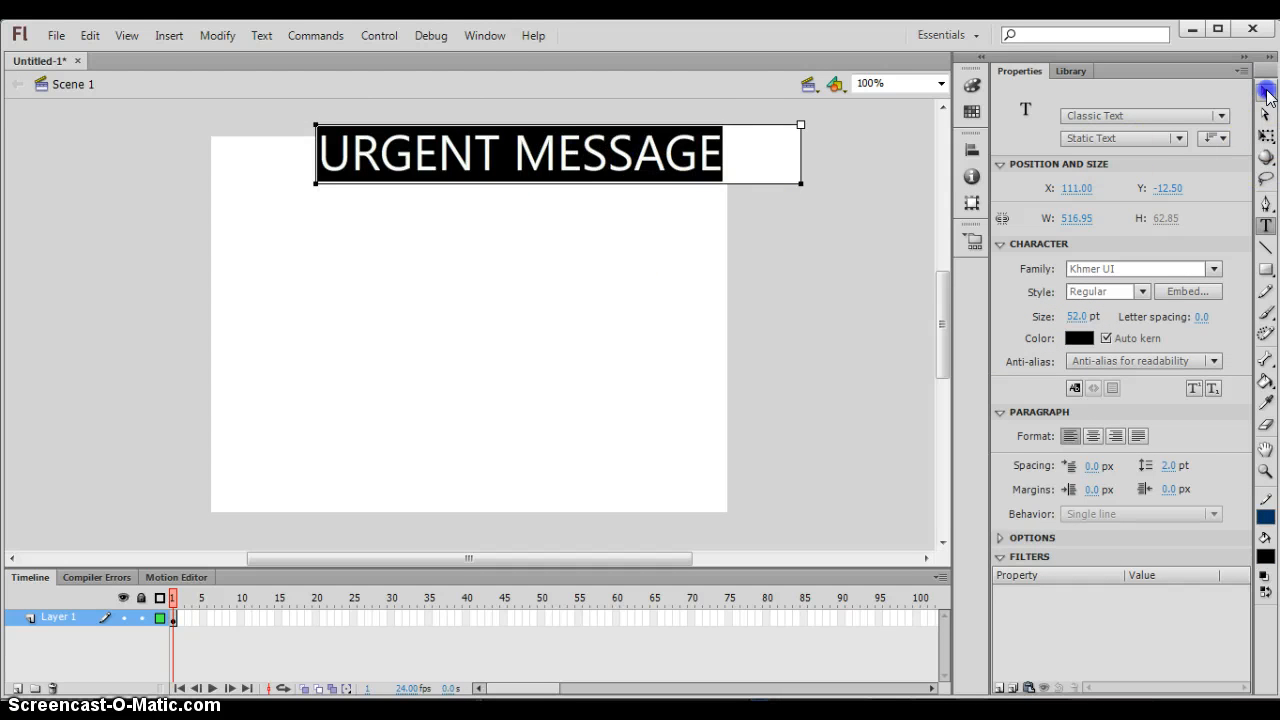
pyautogui.click(1266, 93)
pyautogui.moveTo(631, 157); pyautogui.dragTo(563, 323)
pyautogui.click(797, 280)
pyautogui.click(822, 293)
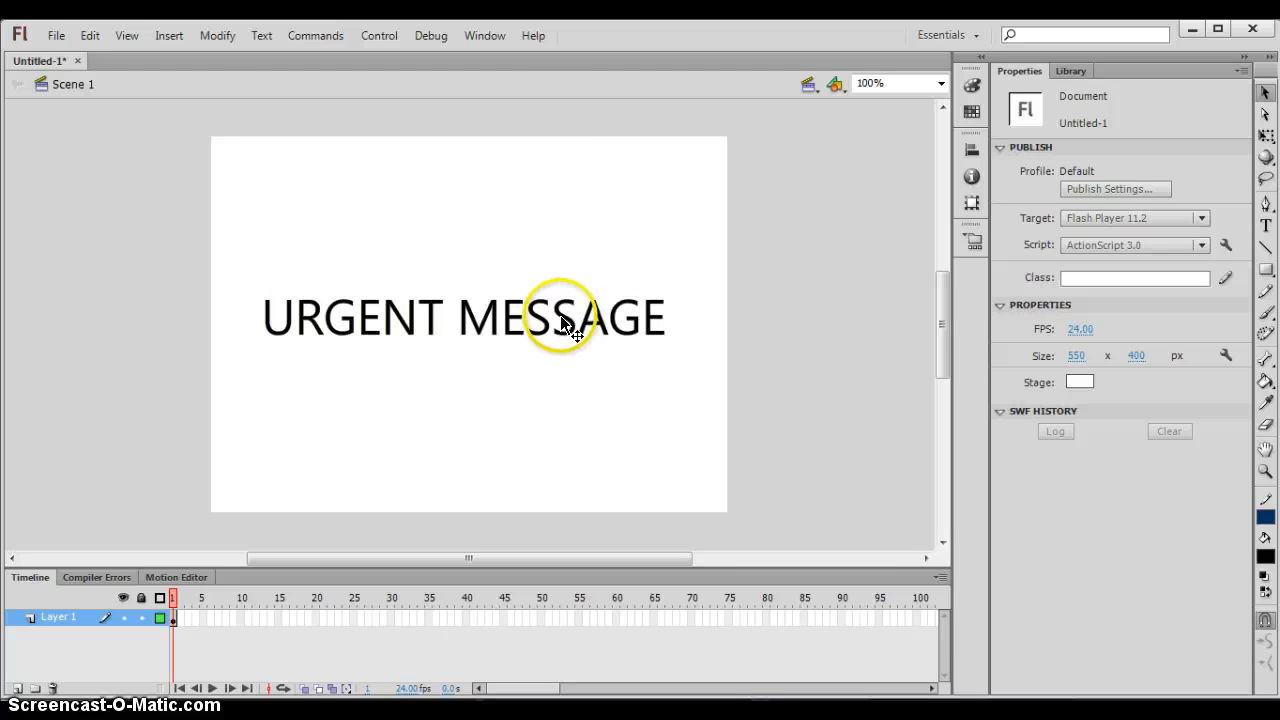
pyautogui.click(1270, 270)
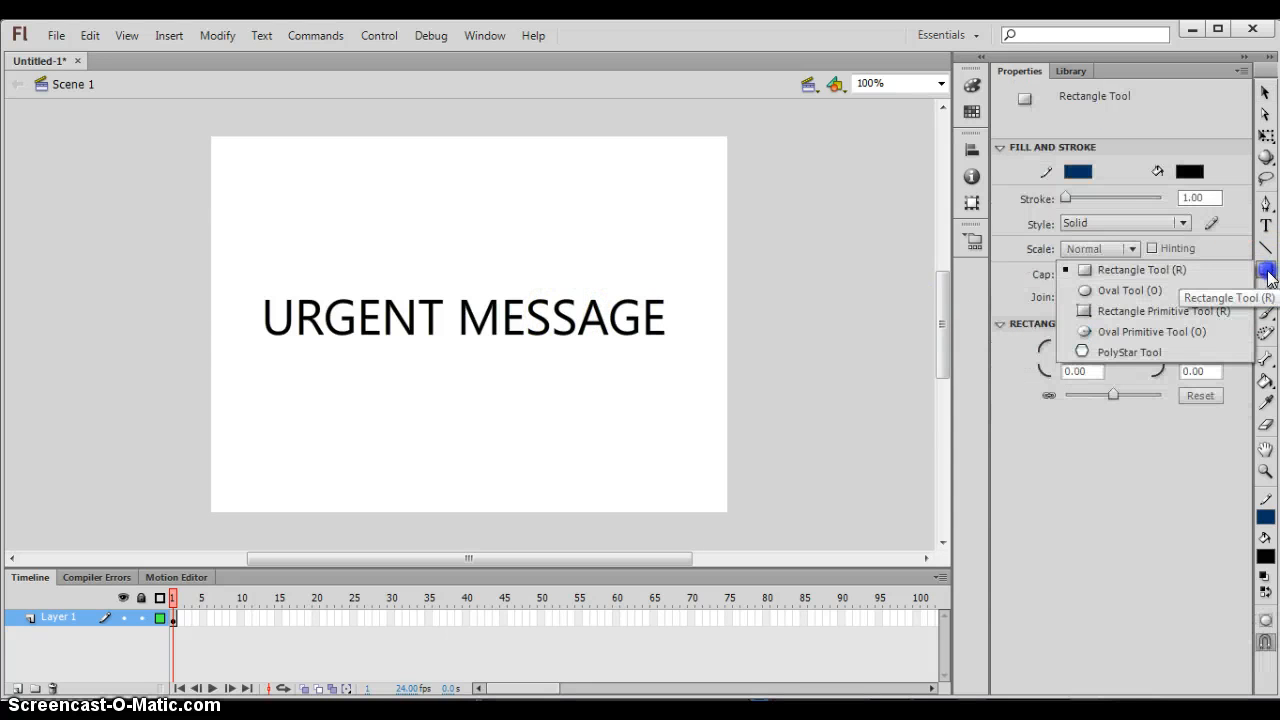
pyautogui.click(1160, 352)
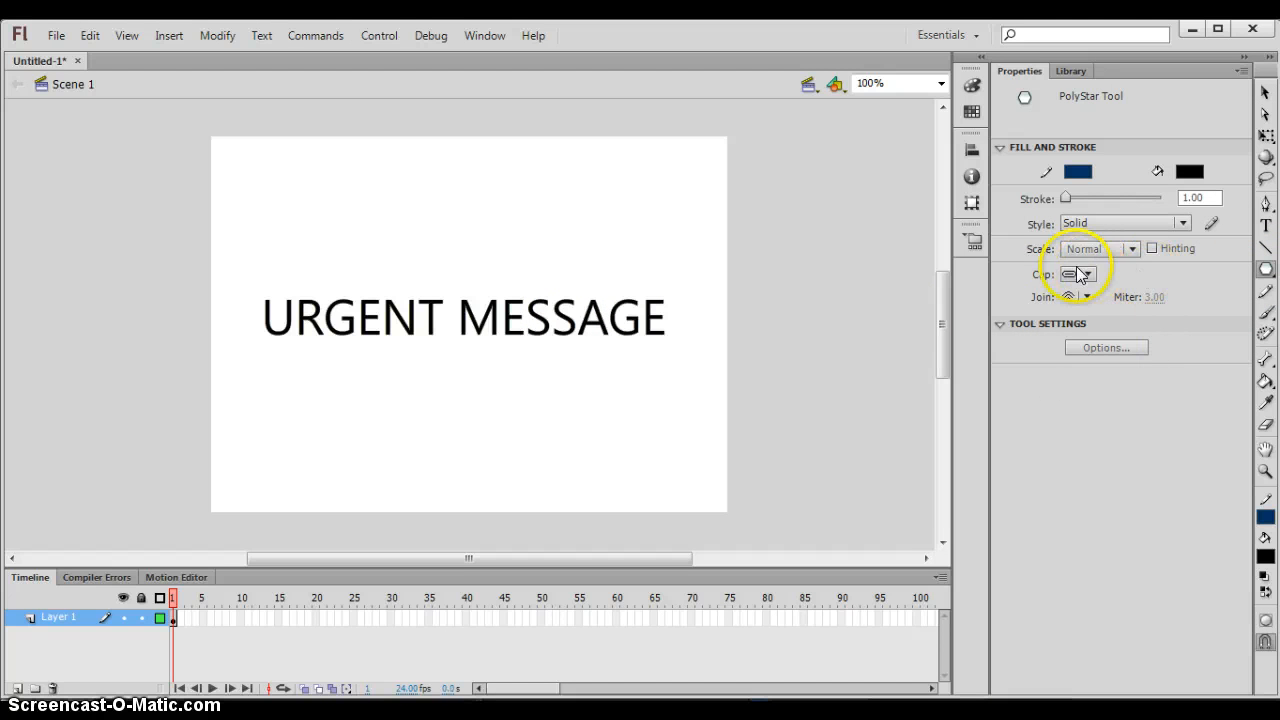
pyautogui.moveTo(426, 191); pyautogui.dragTo(505, 251)
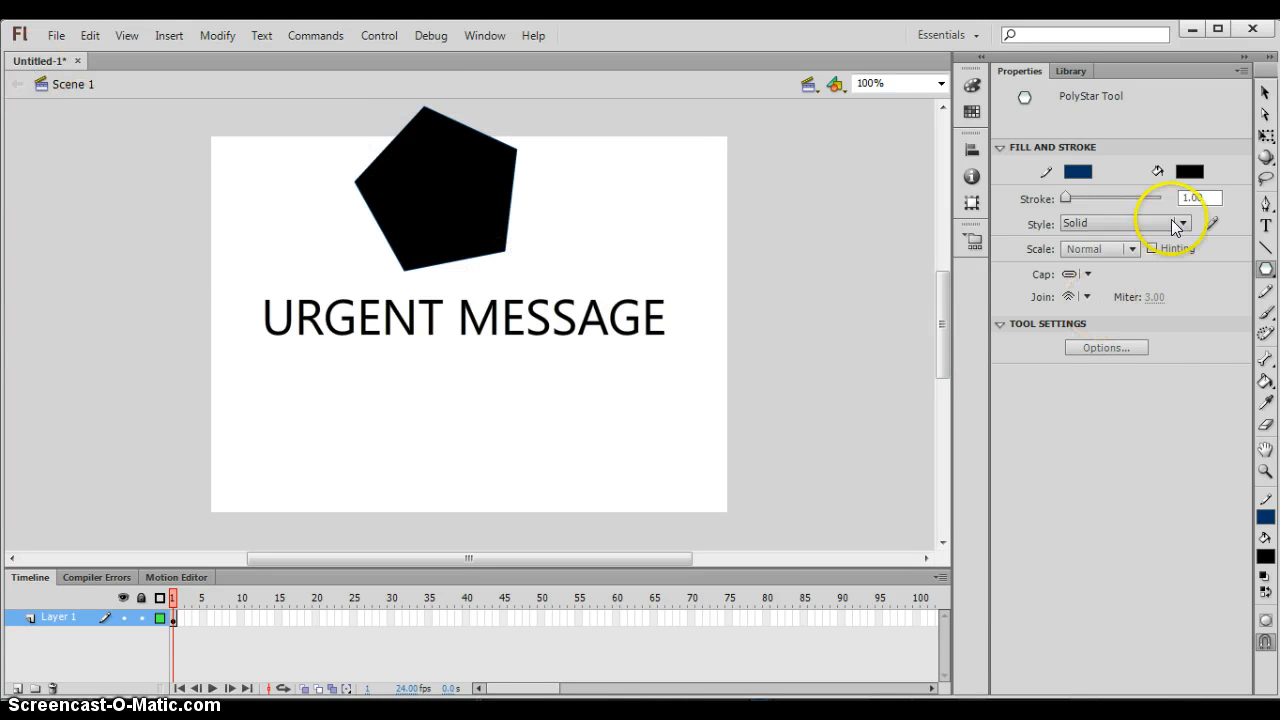
pyautogui.click(1264, 91)
pyautogui.click(447, 229)
pyautogui.press('Delete')
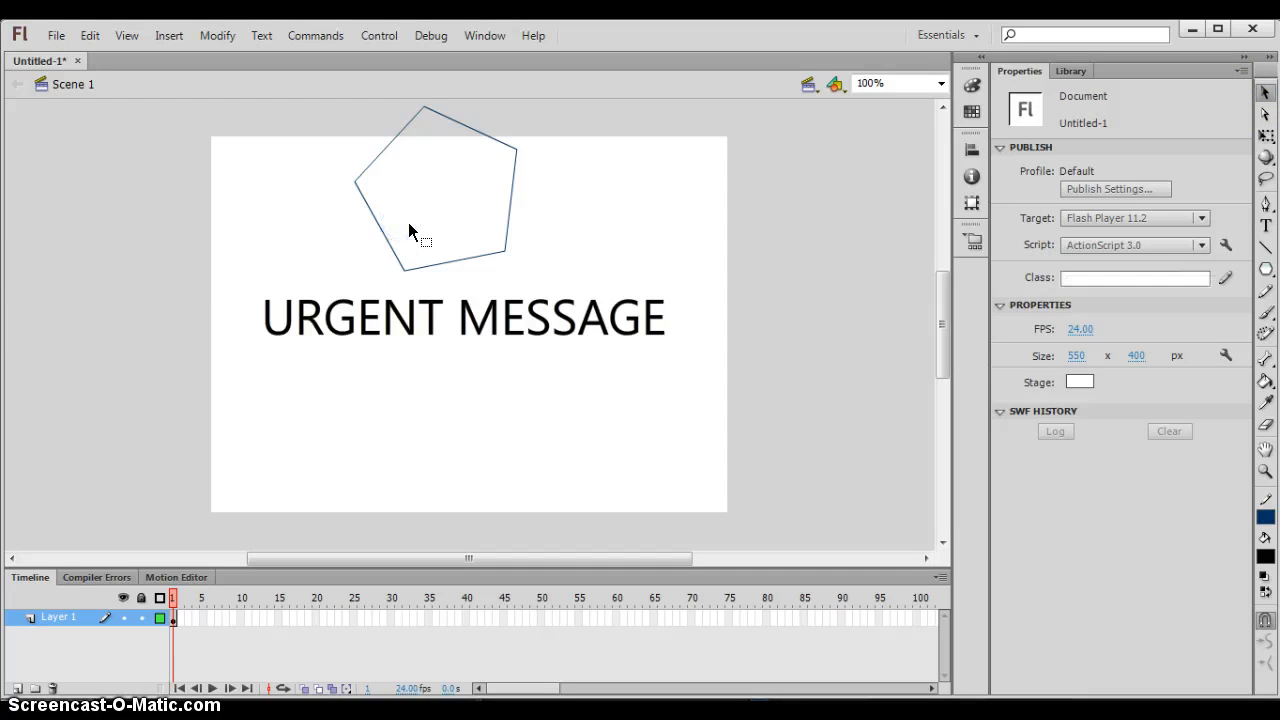
pyautogui.click(508, 229)
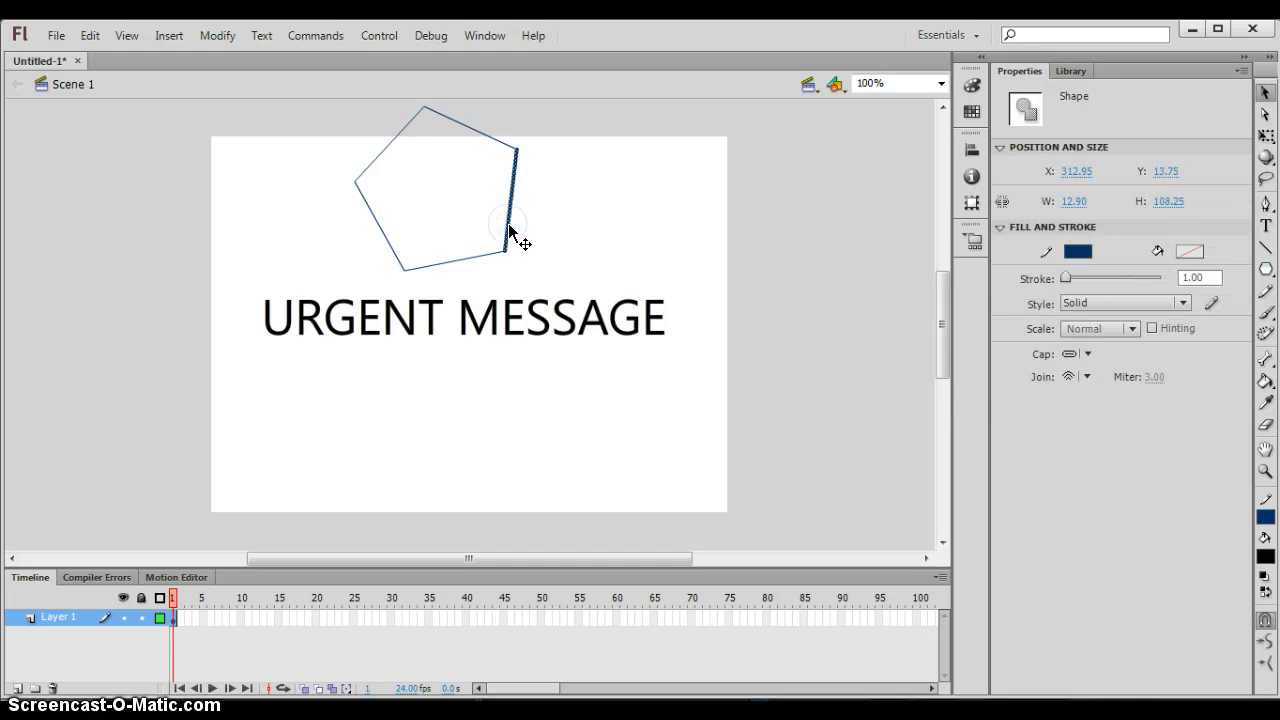
pyautogui.doubleClick(508, 229)
pyautogui.press('Delete')
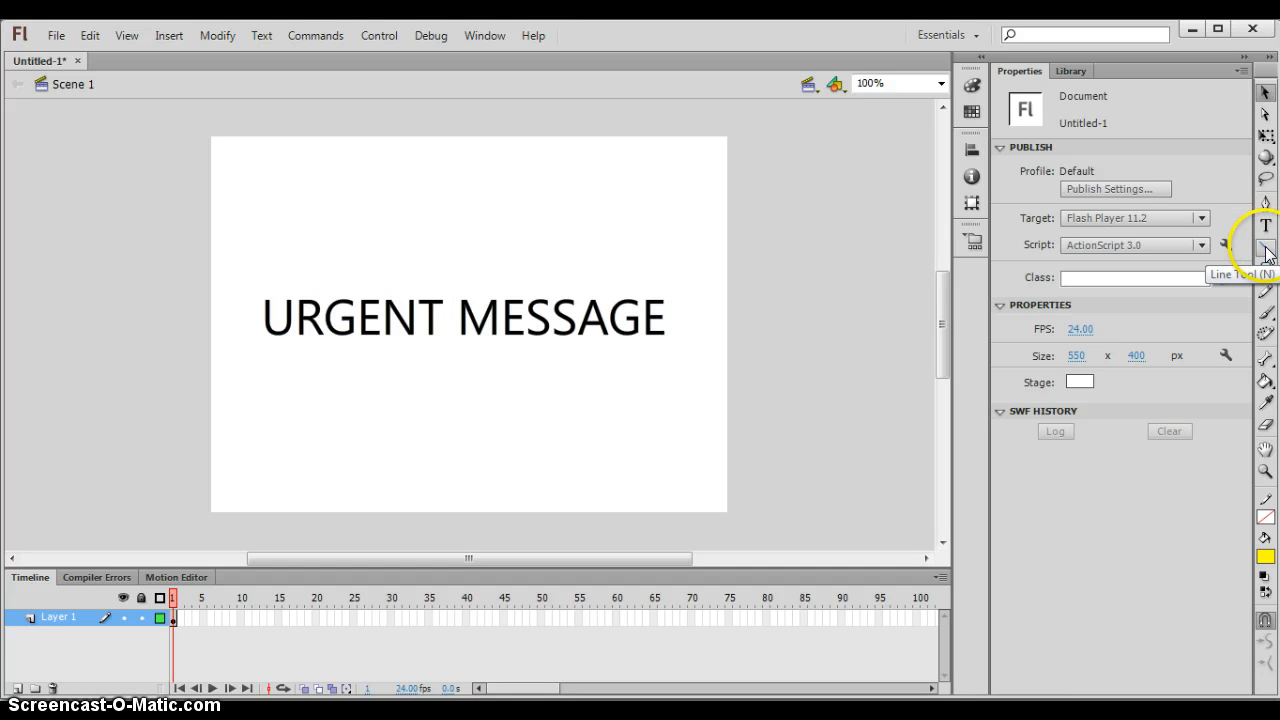
# Draw a horizontal blue line about 418 px long directly under the URGENT MESSAGE text and set its stroke to 5.
pyautogui.click(1266, 250)
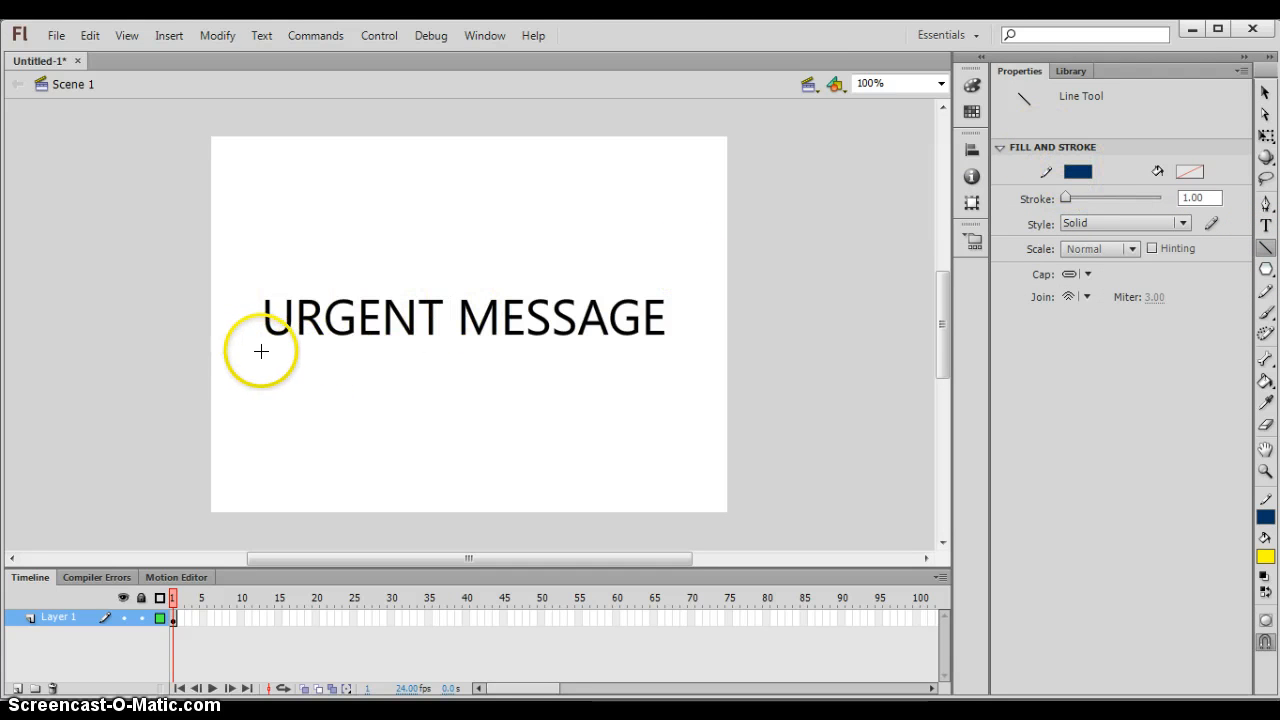
pyautogui.moveTo(267, 352)
pyautogui.mouseDown()
pyautogui.moveTo(670, 351)
pyautogui.moveTo(658, 350)
pyautogui.mouseUp()
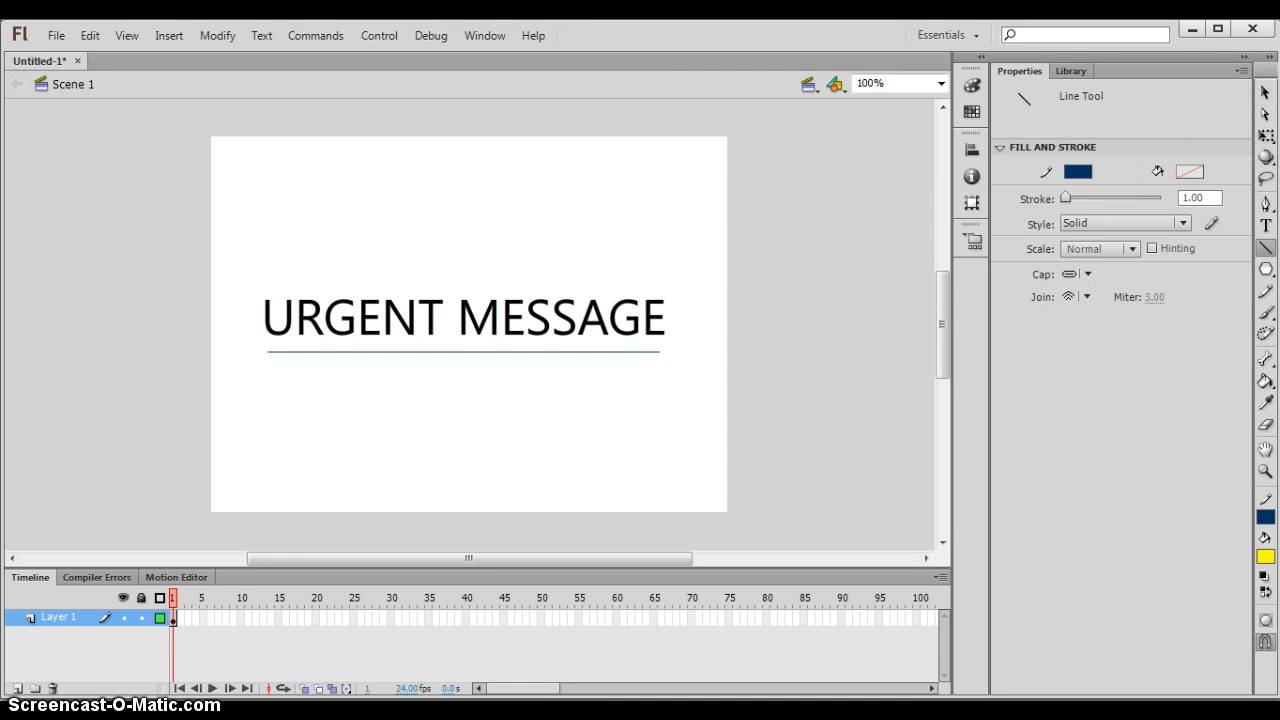
pyautogui.click(1265, 92)
pyautogui.click(512, 385)
pyautogui.click(507, 352)
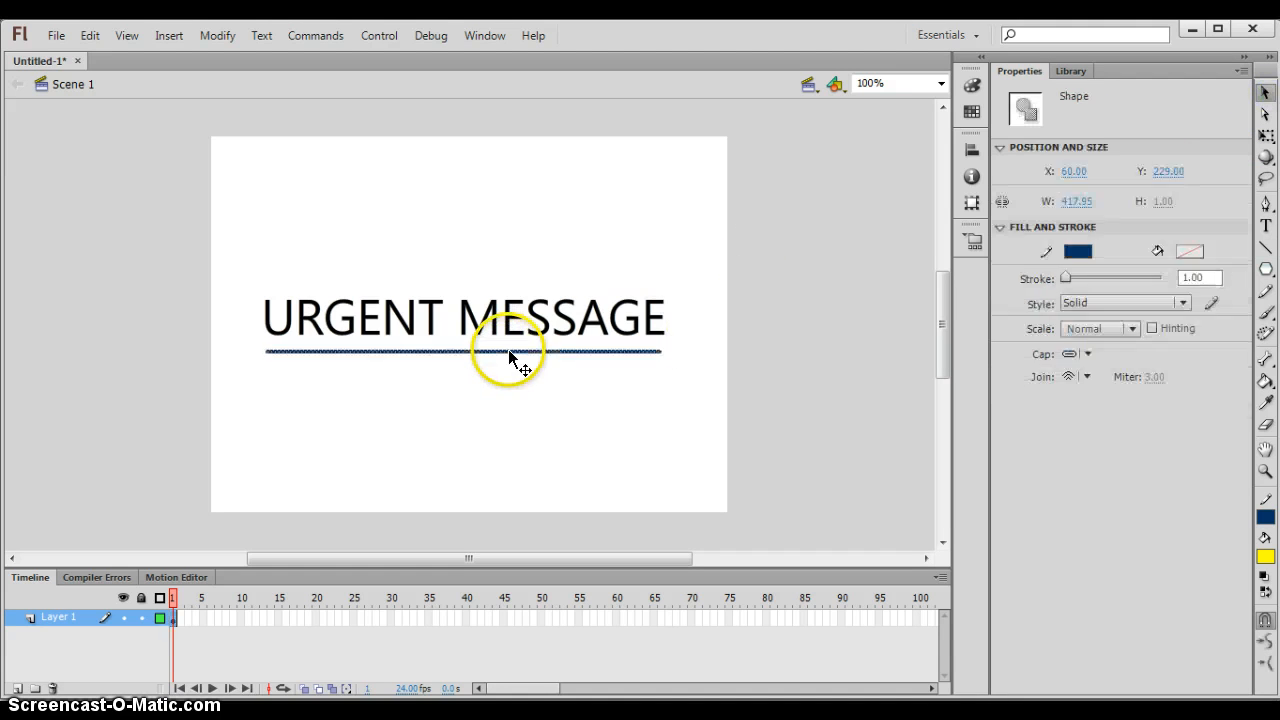
pyautogui.moveTo(1070, 286); pyautogui.dragTo(1073, 278)
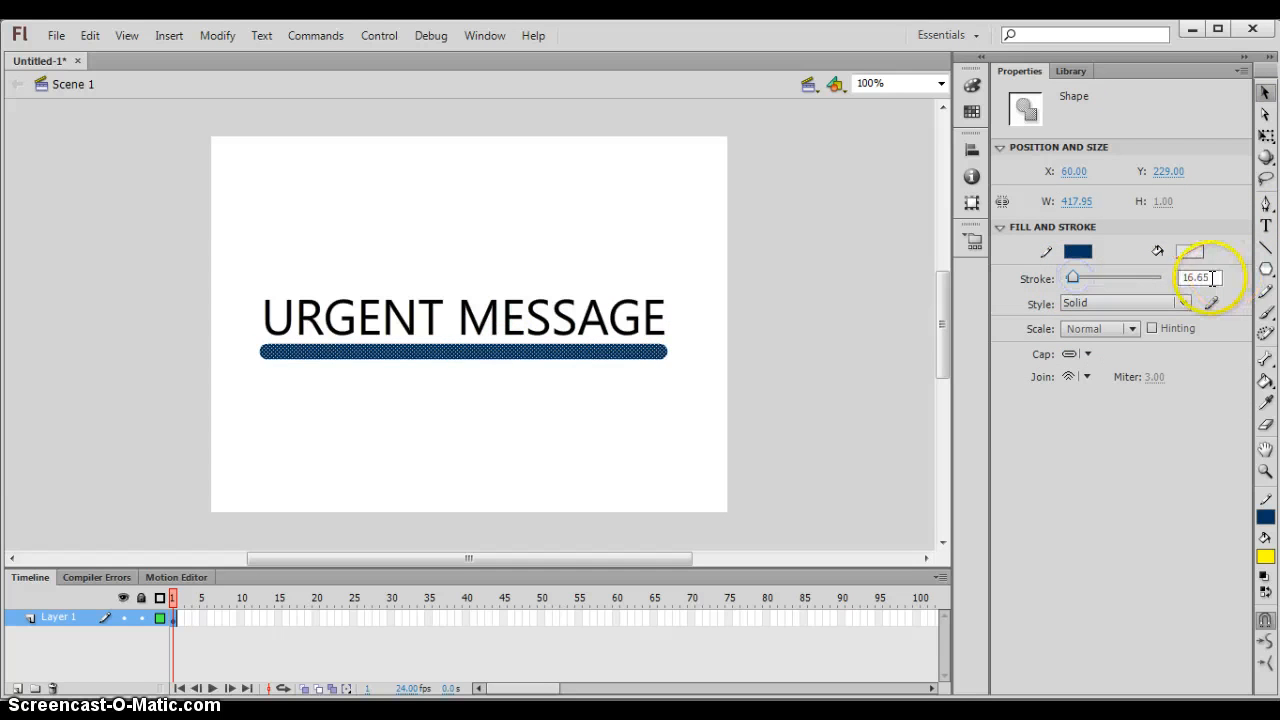
pyautogui.moveTo(1212, 277); pyautogui.dragTo(1160, 279)
pyautogui.write('5')
pyautogui.press('Return')
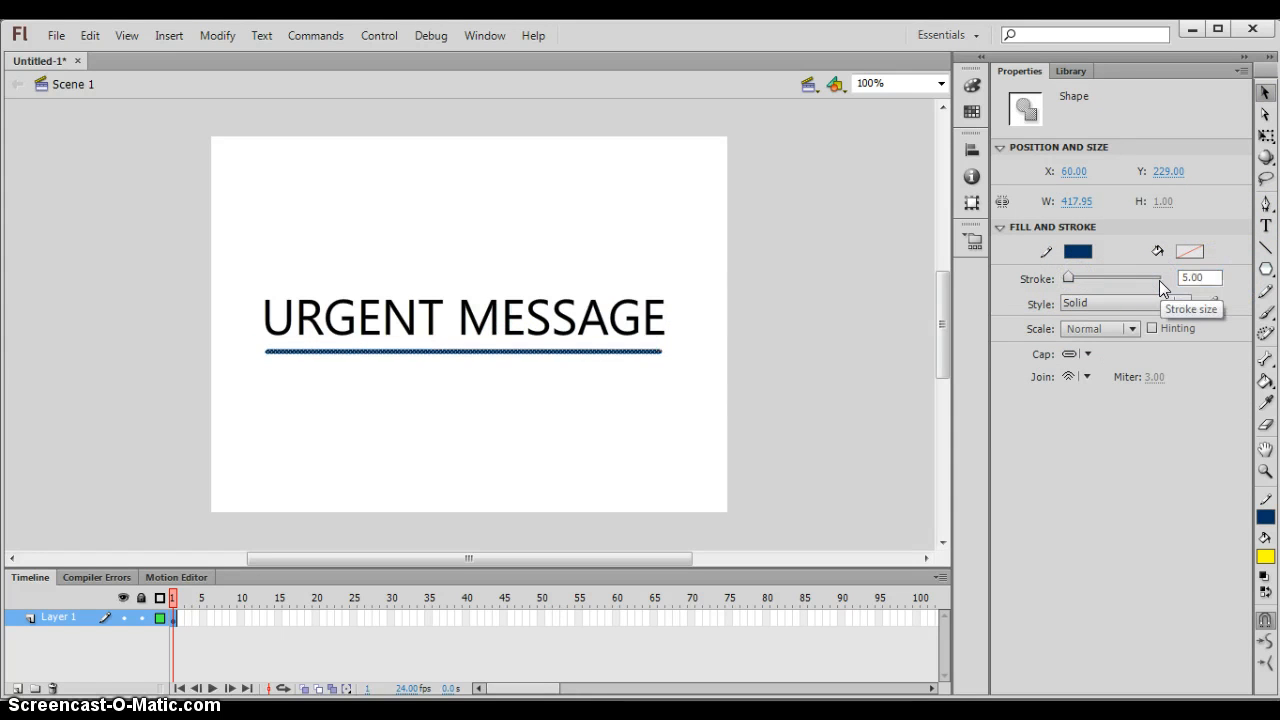
# Duplicate the blue underline and place the copy directly above the URGENT MESSAGE text, at about Y 160.
pyautogui.click(600, 379)
pyautogui.click(611, 353)
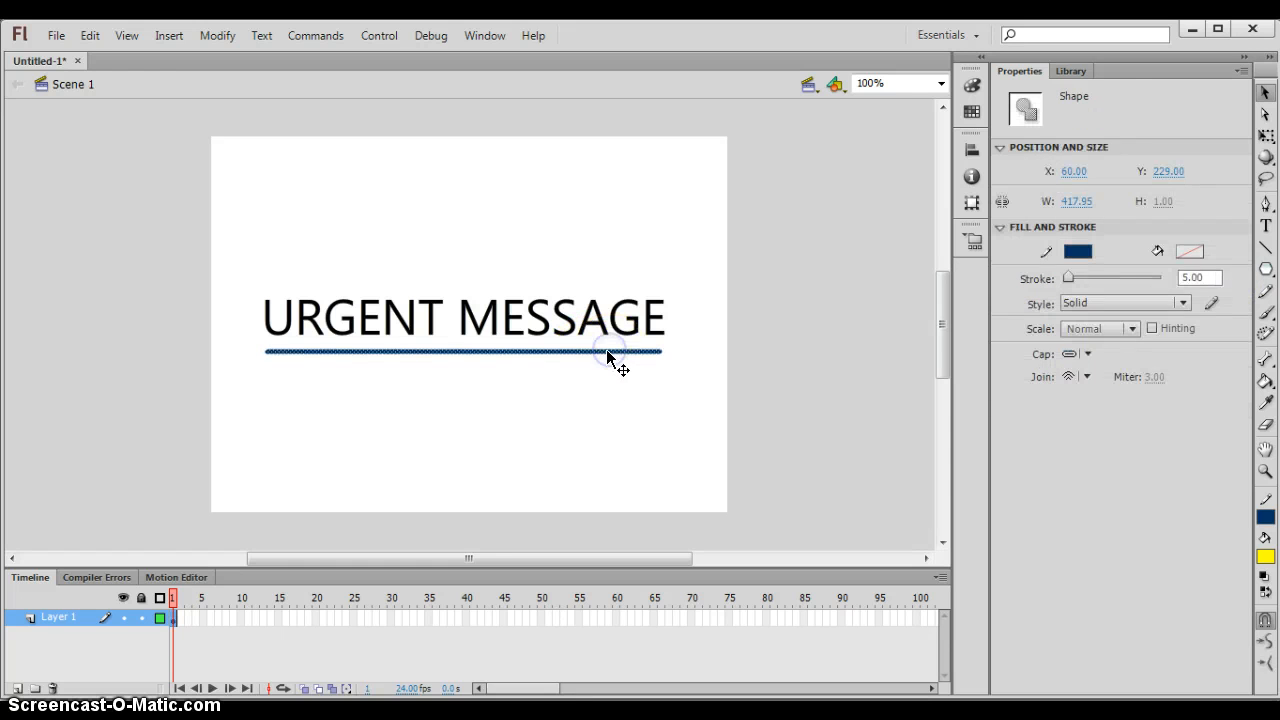
pyautogui.press('alt')
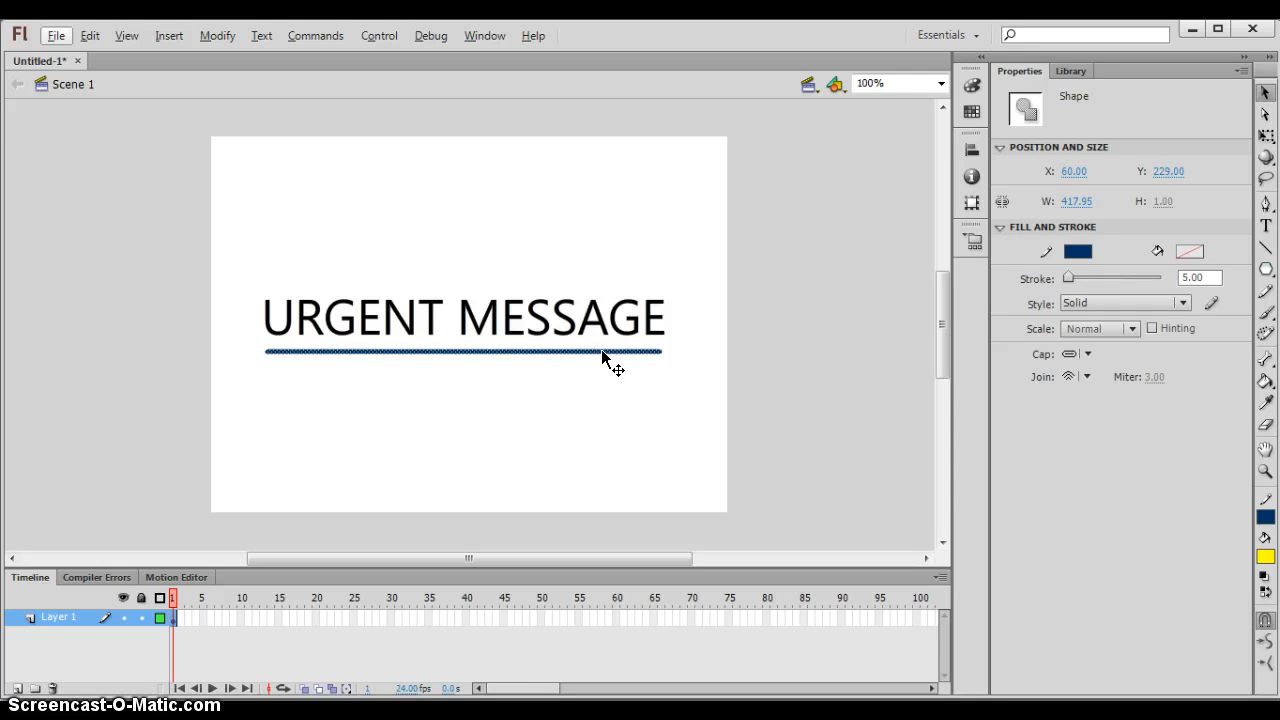
pyautogui.moveTo(601, 353); pyautogui.dragTo(603, 285)
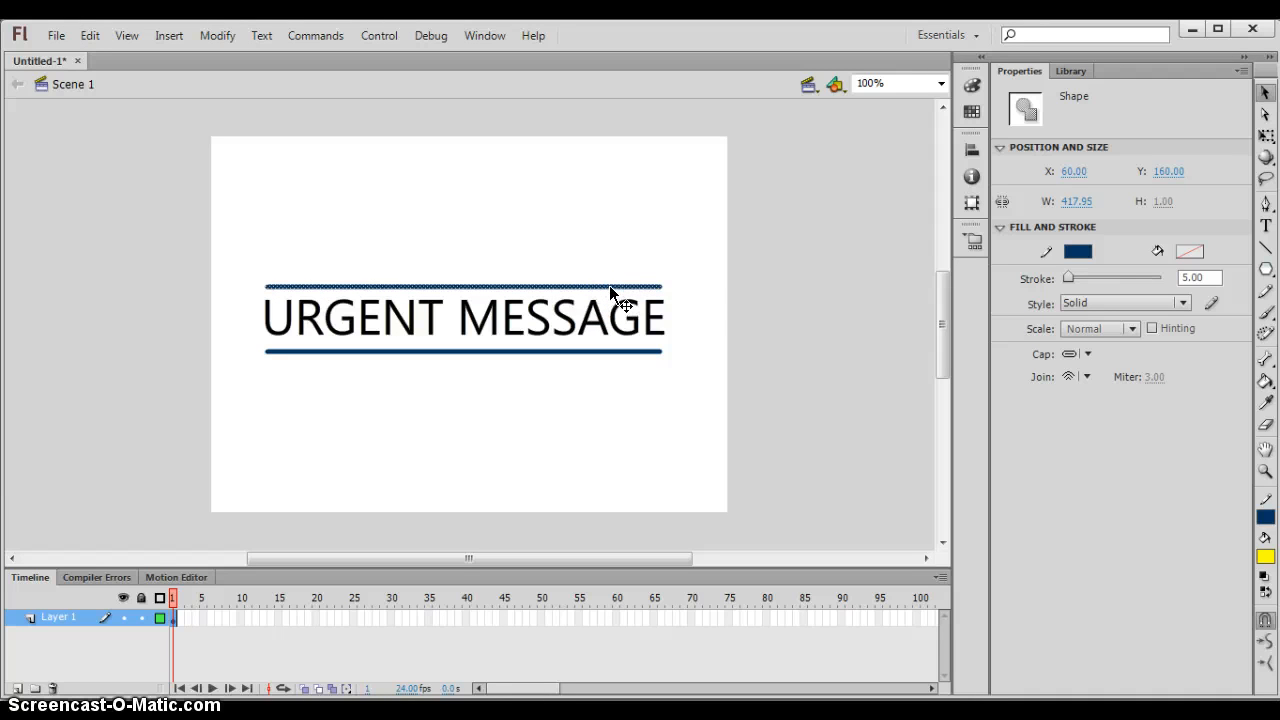
pyautogui.click(767, 331)
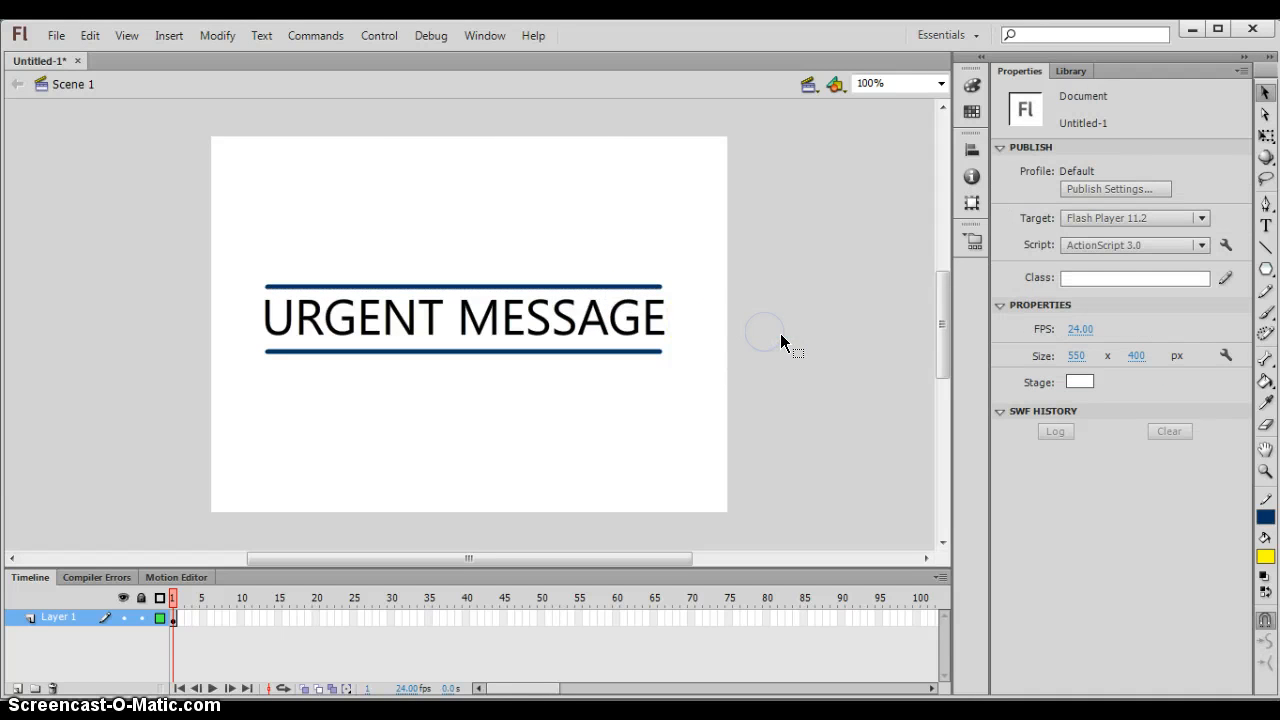
# Add a static text box about 178 px wide in the stage's lower right area reading OPEN, and select its text.
pyautogui.click(1266, 225)
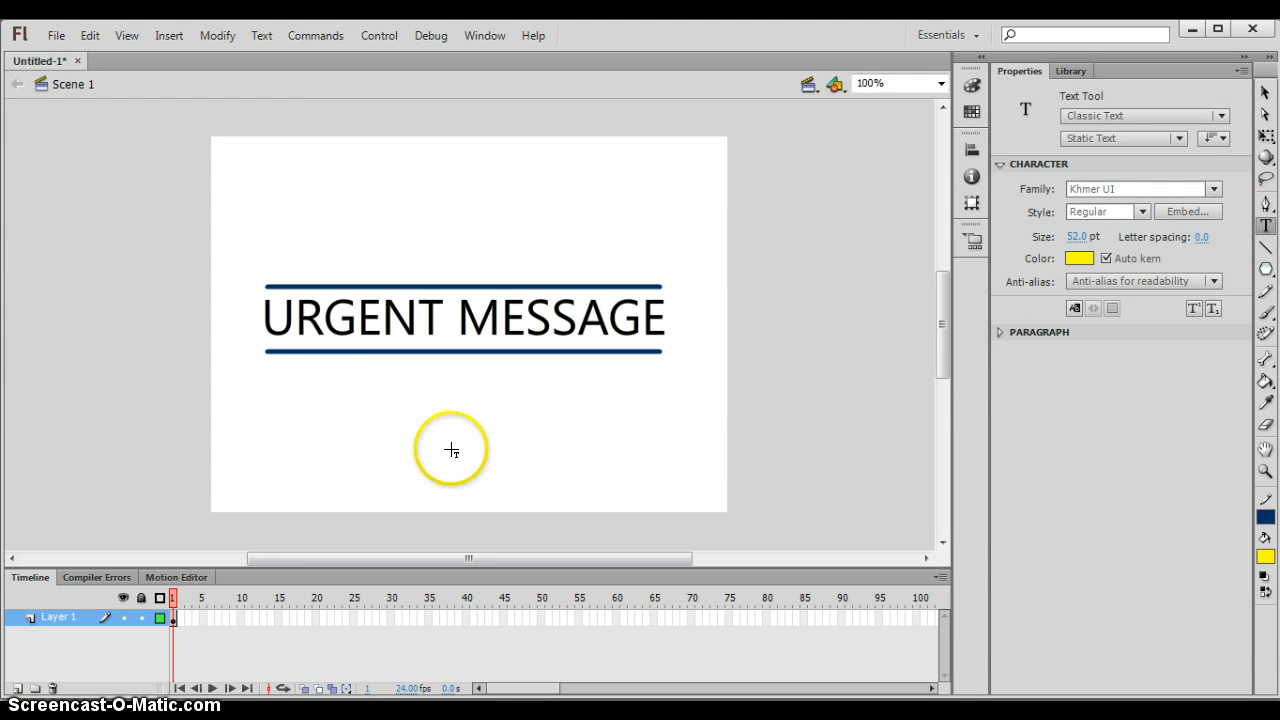
pyautogui.click(516, 450)
pyautogui.moveTo(516, 450); pyautogui.dragTo(680, 479)
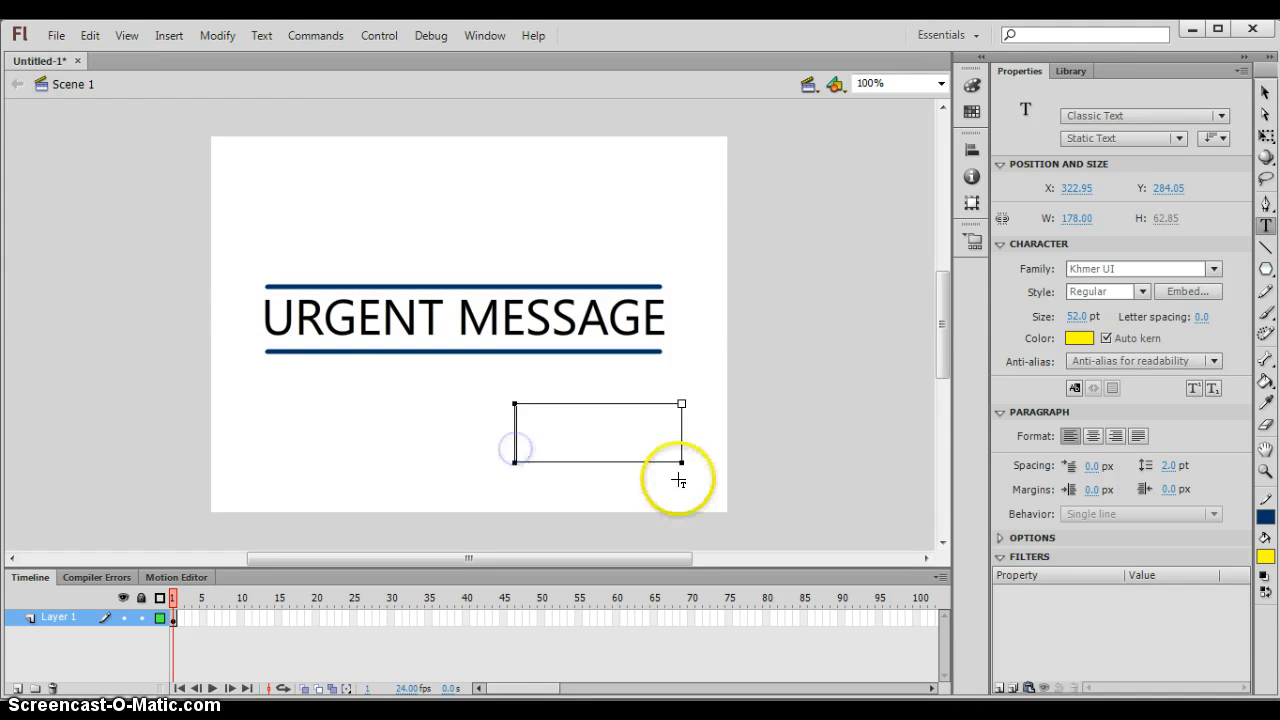
pyautogui.write('OPEN')
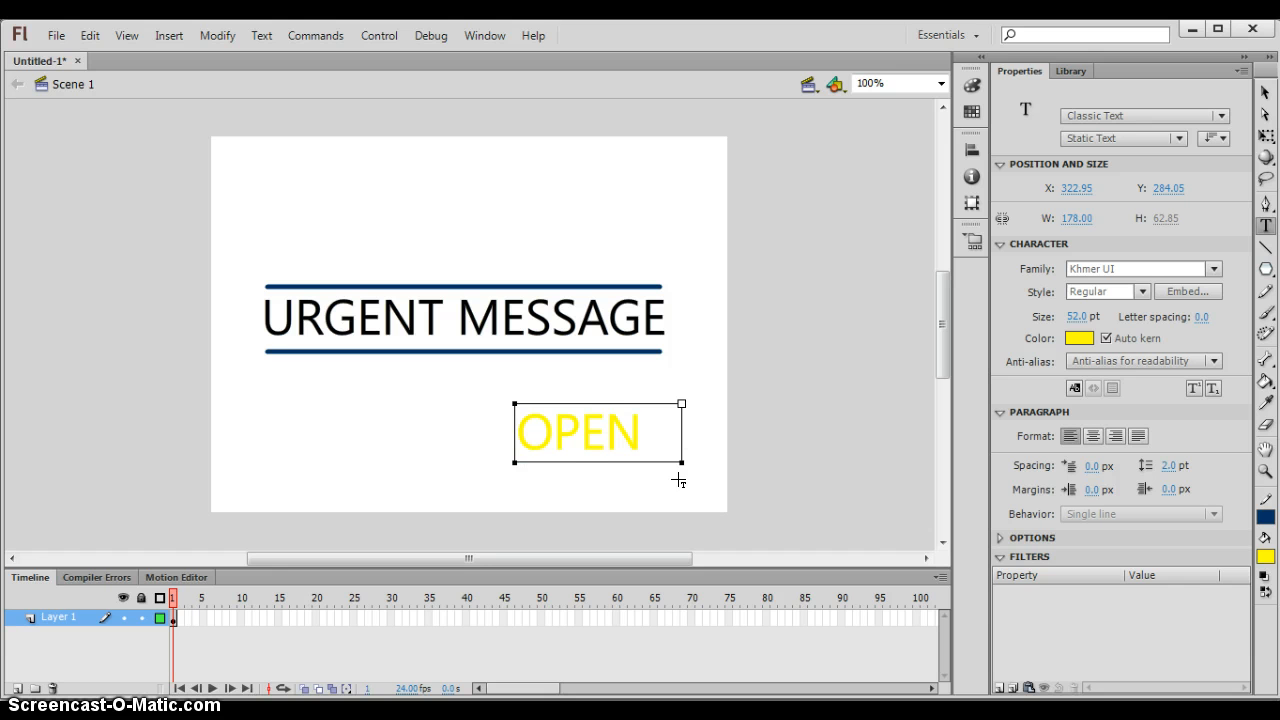
pyautogui.doubleClick(654, 440)
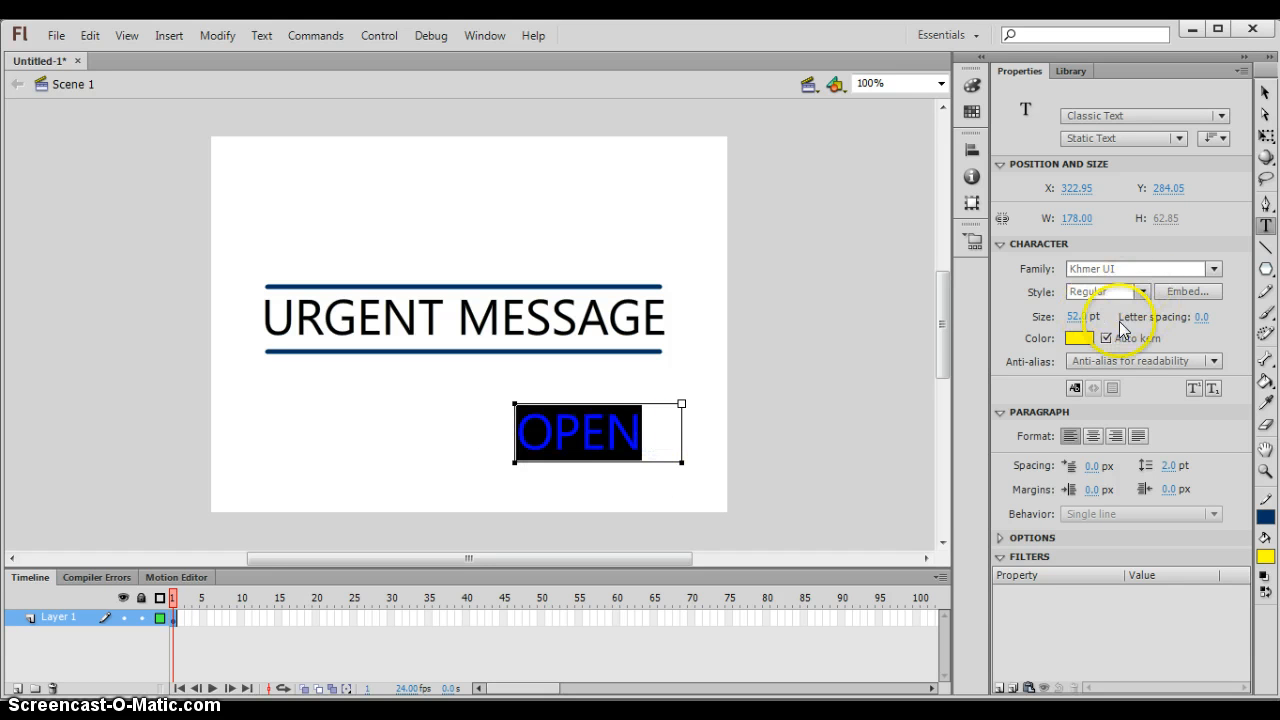
# Recolour the OPEN text with the dark blue of the upper line and move it into the stage's lower right corner.
pyautogui.click(1078, 338)
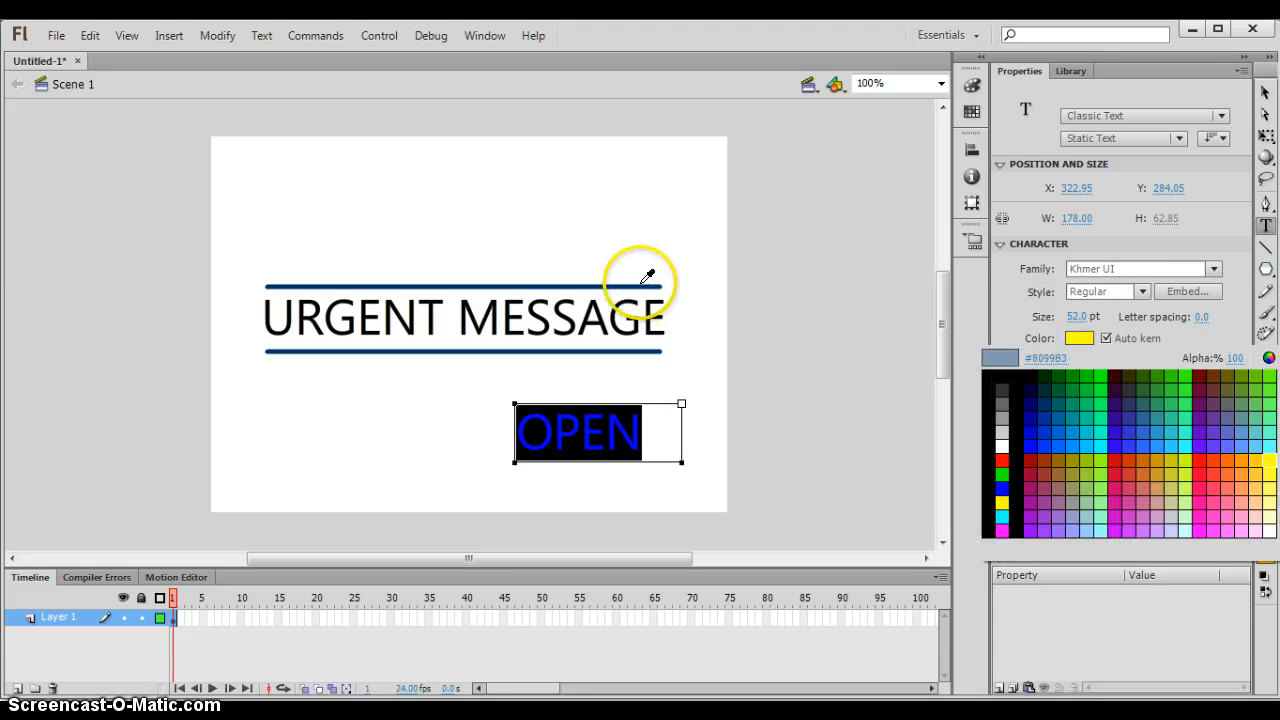
pyautogui.click(645, 285)
pyautogui.click(1264, 92)
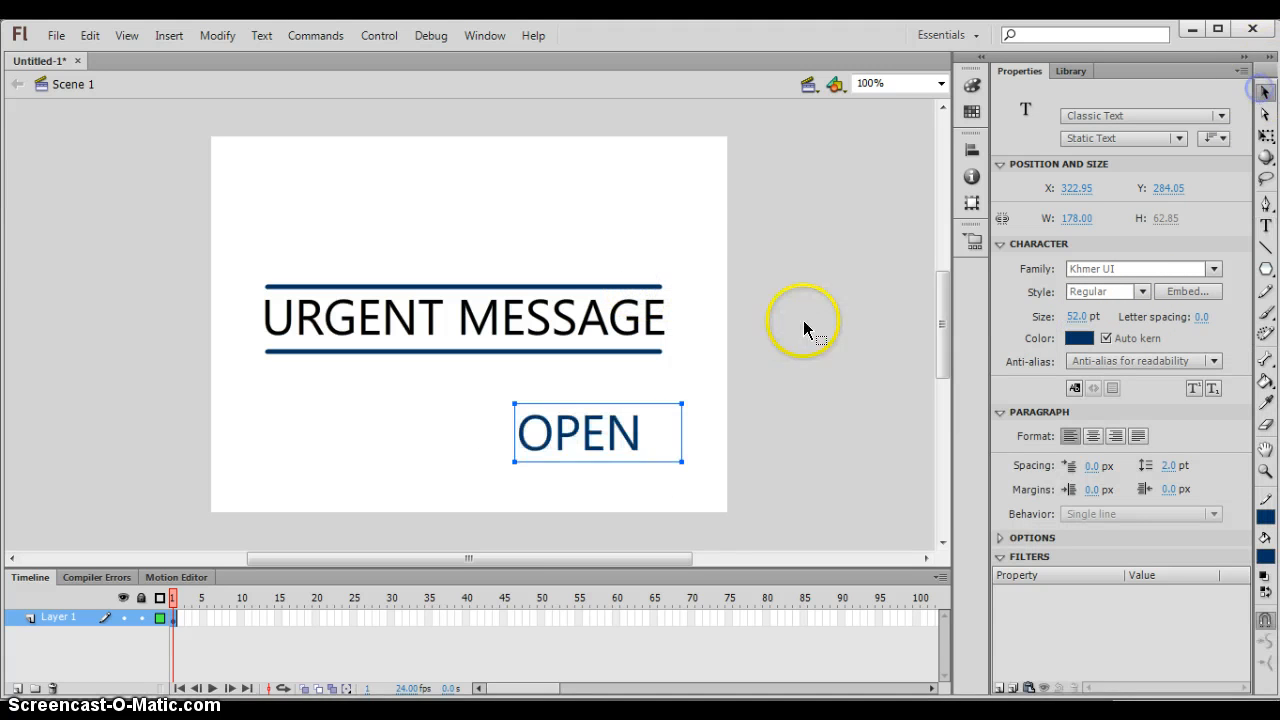
pyautogui.click(803, 320)
pyautogui.click(598, 424)
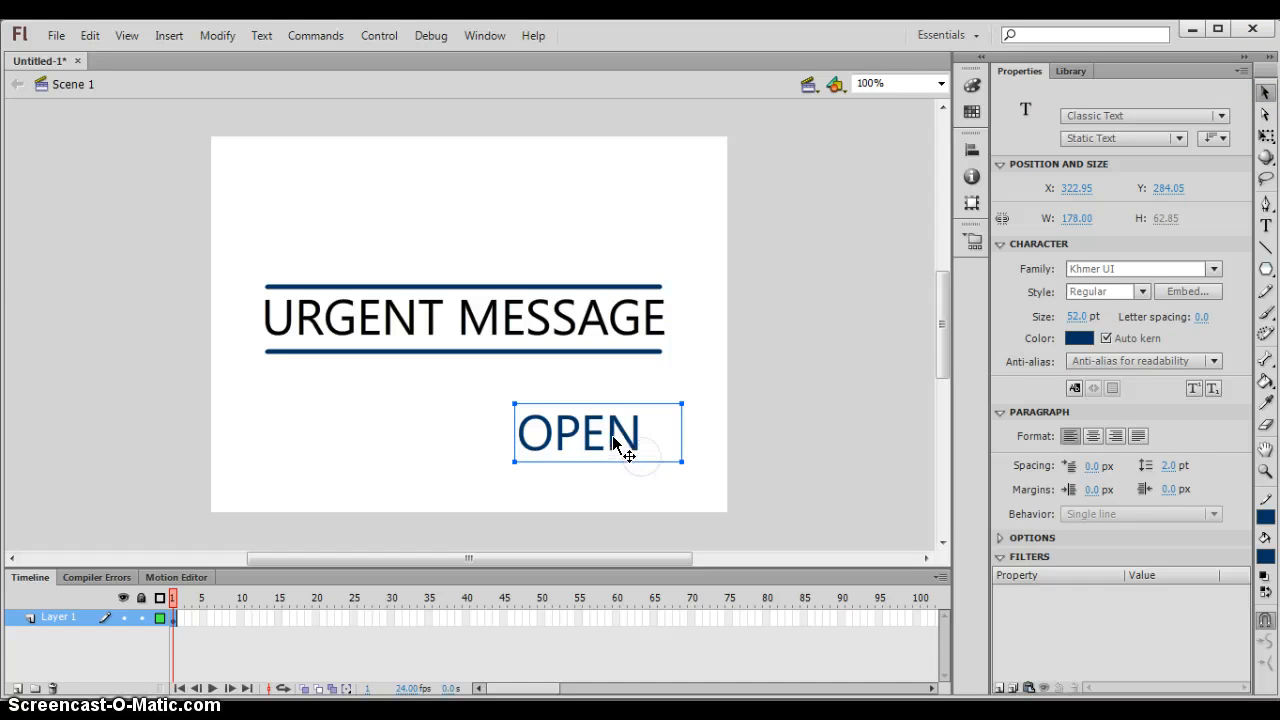
pyautogui.moveTo(613, 440); pyautogui.dragTo(671, 475)
pyautogui.click(935, 409)
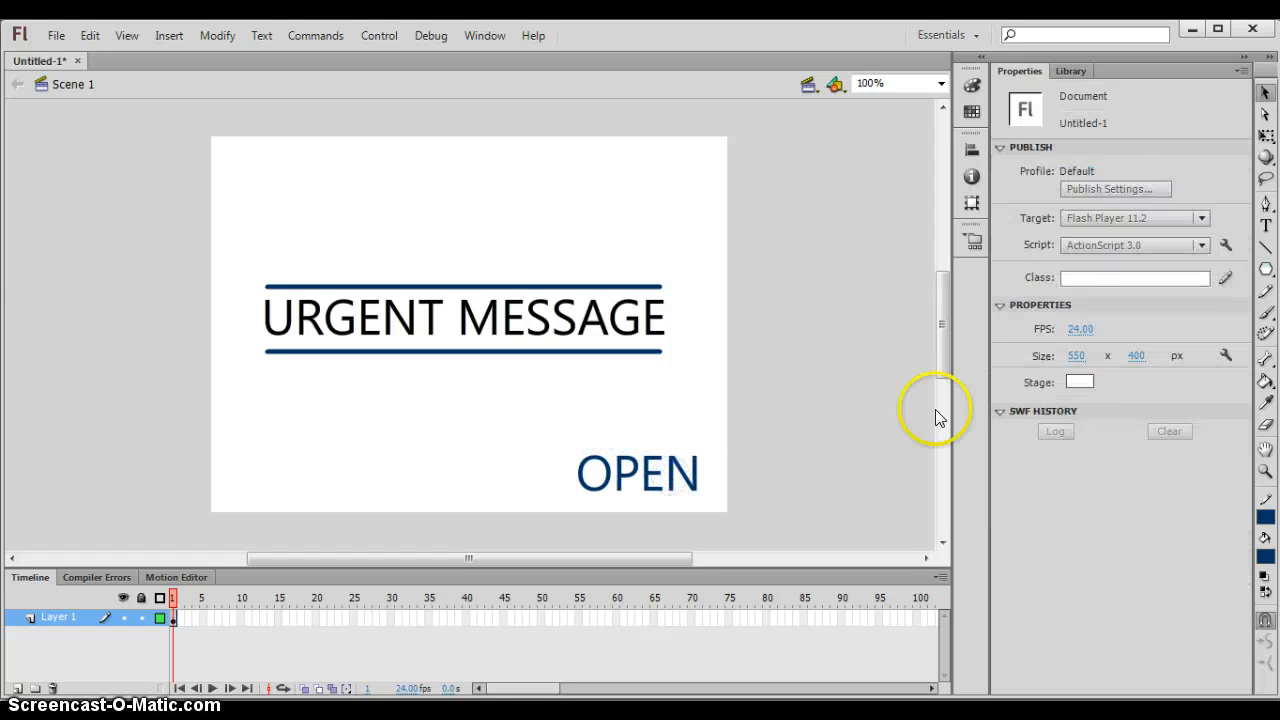
# Set the PolyStar tool's style to star.
pyautogui.click(1265, 358)
pyautogui.click(1266, 272)
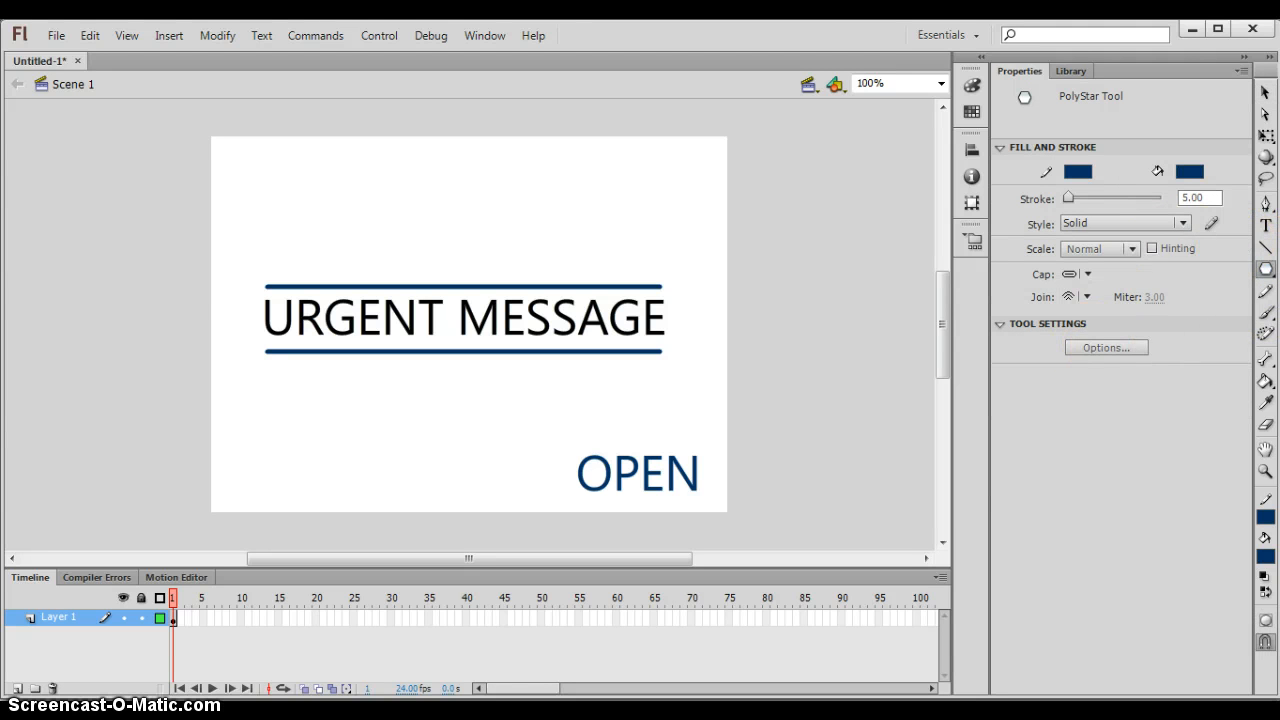
pyautogui.click(1266, 271)
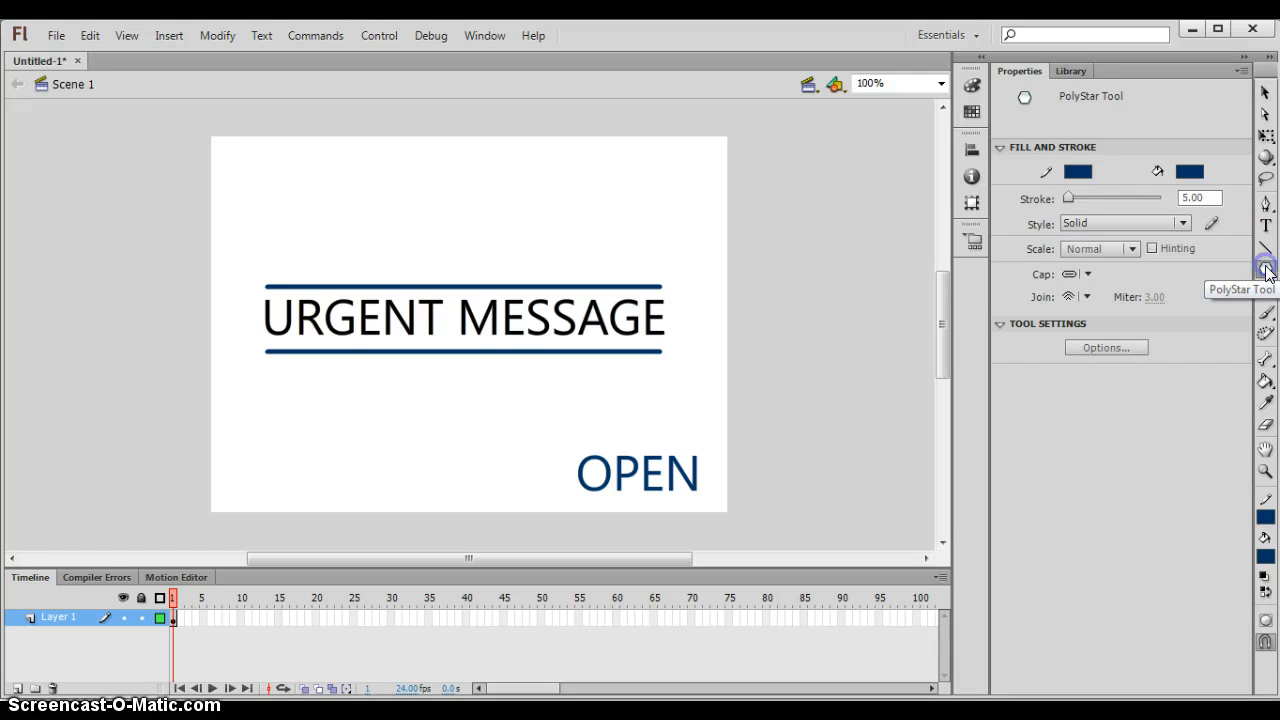
pyautogui.click(1083, 342)
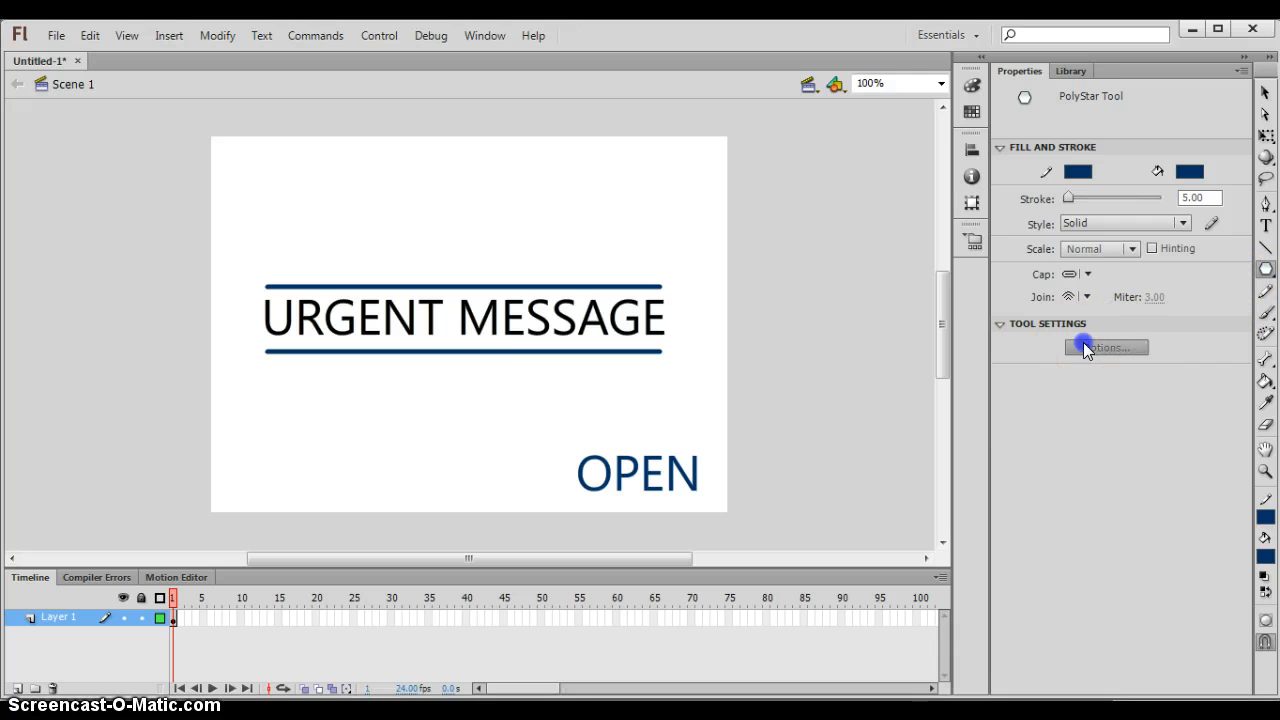
pyautogui.click(682, 325)
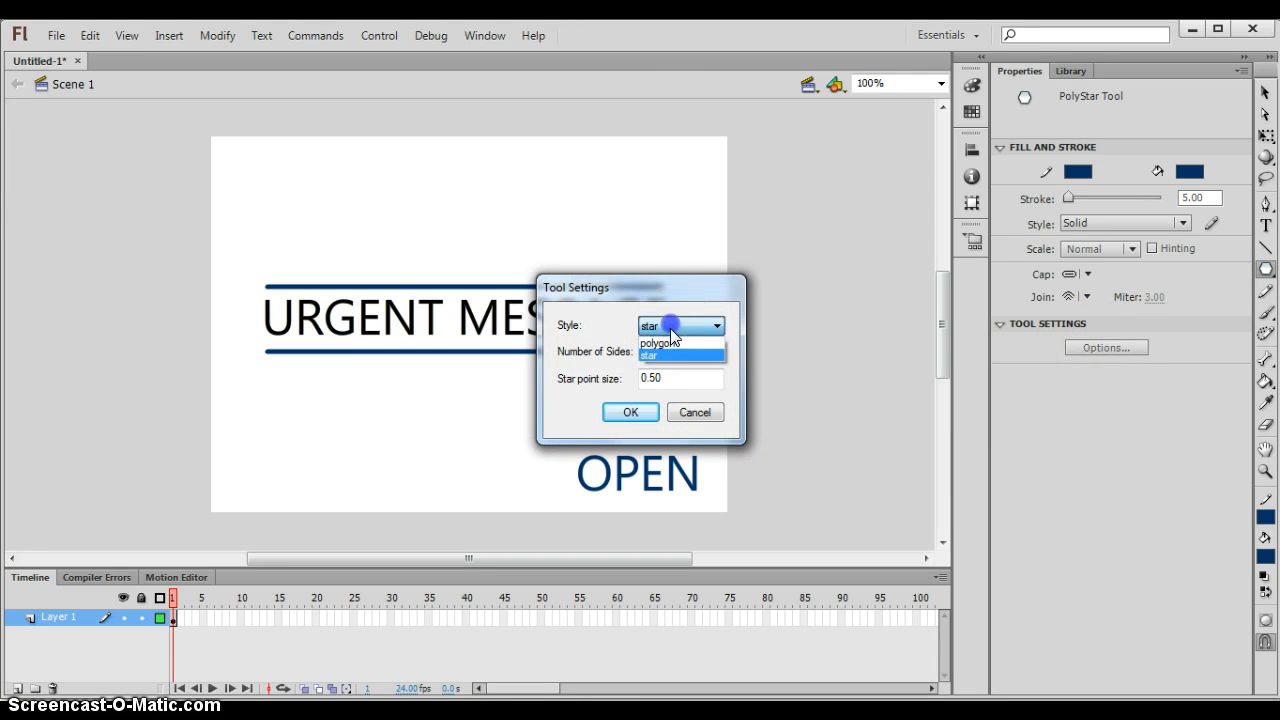
pyautogui.click(669, 344)
pyautogui.click(670, 326)
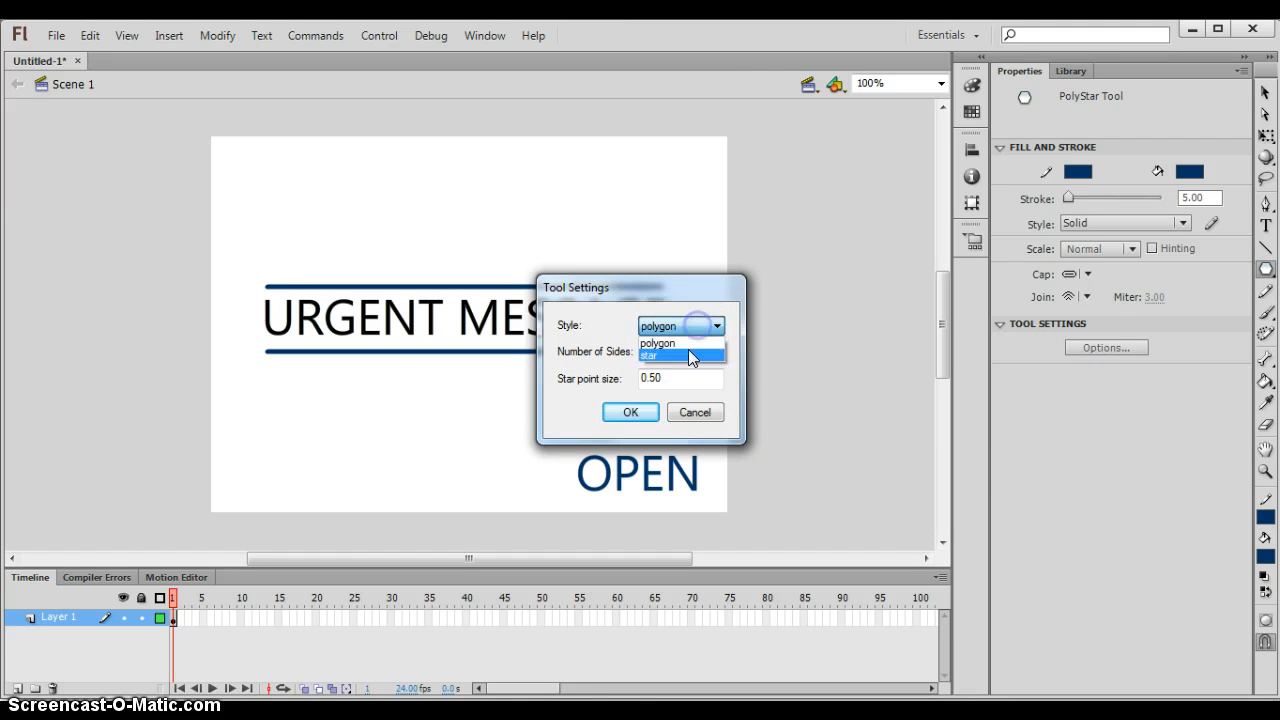
pyautogui.click(660, 355)
pyautogui.click(627, 417)
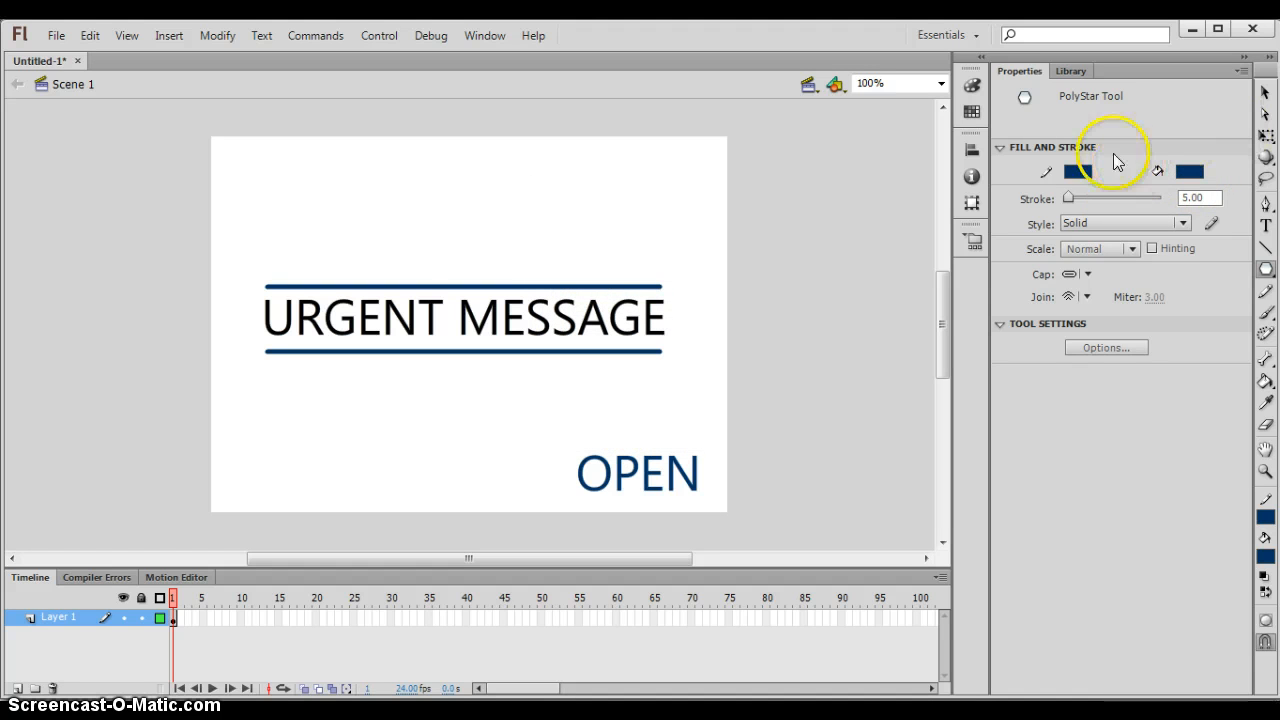
# Draw a bright green star without a stroke, about 32 px wide, above the left end of the upper blue line.
pyautogui.click(1077, 172)
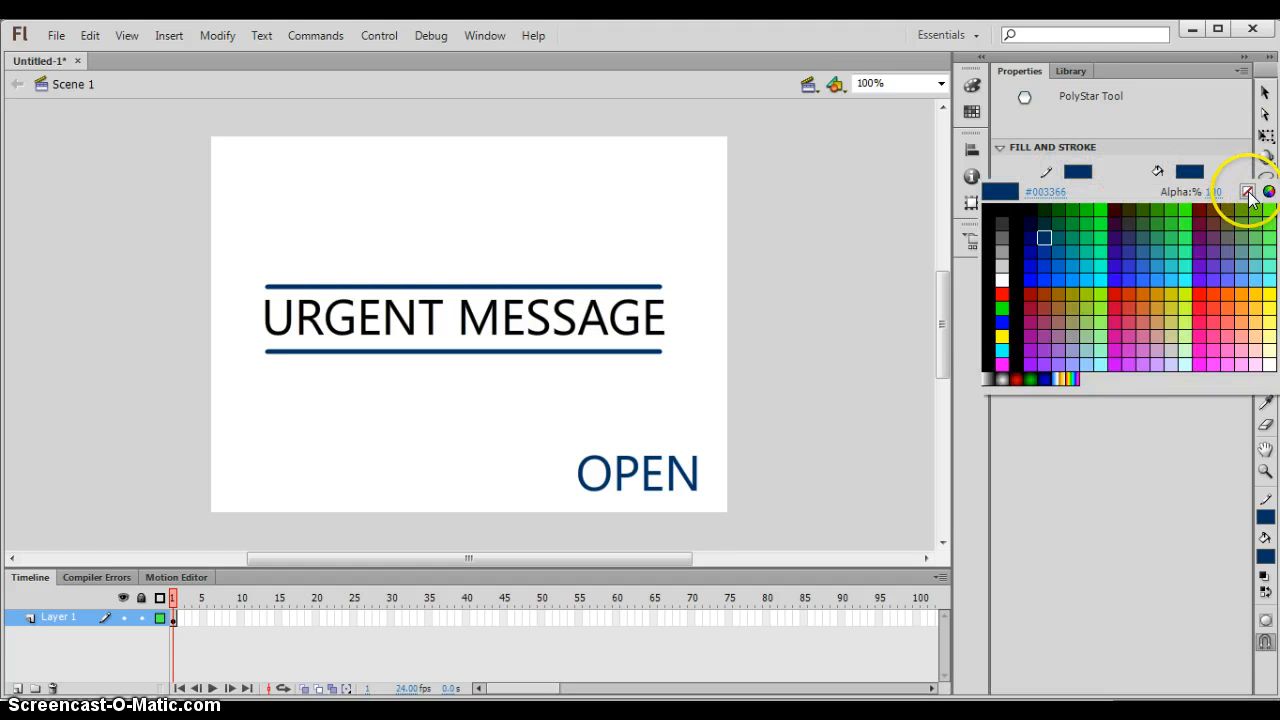
pyautogui.click(1247, 191)
pyautogui.click(1192, 169)
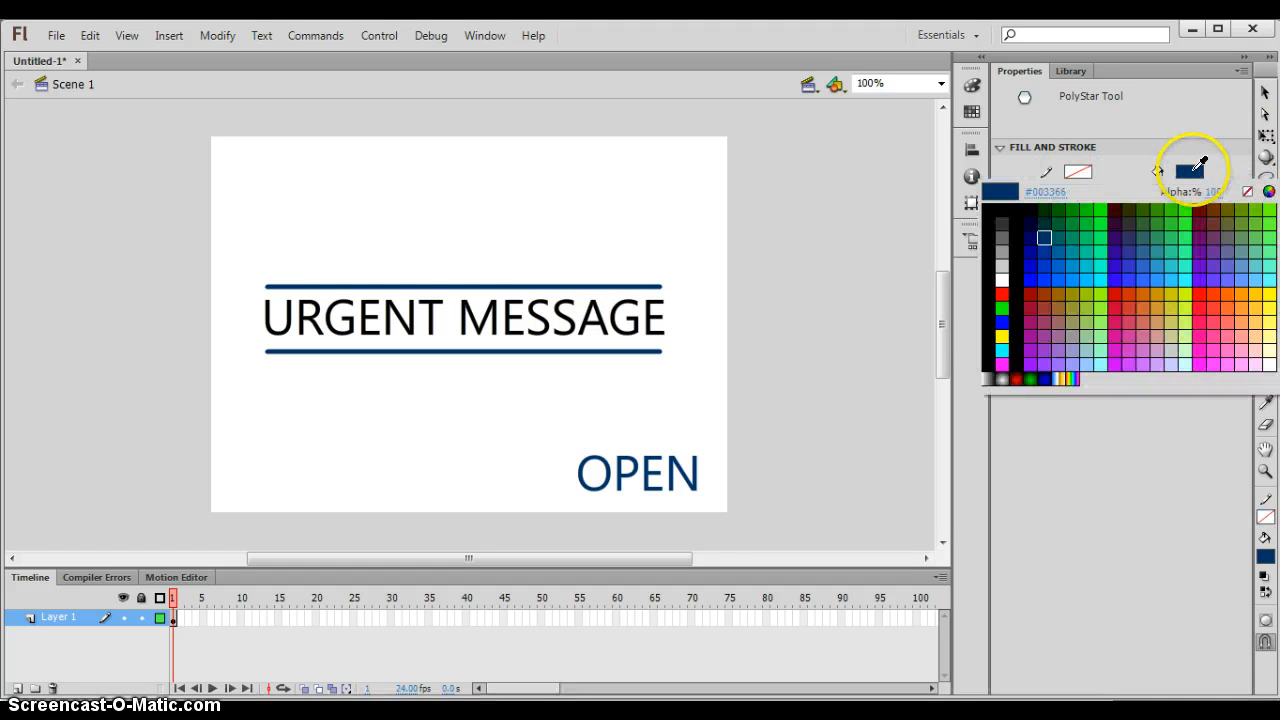
pyautogui.click(1002, 307)
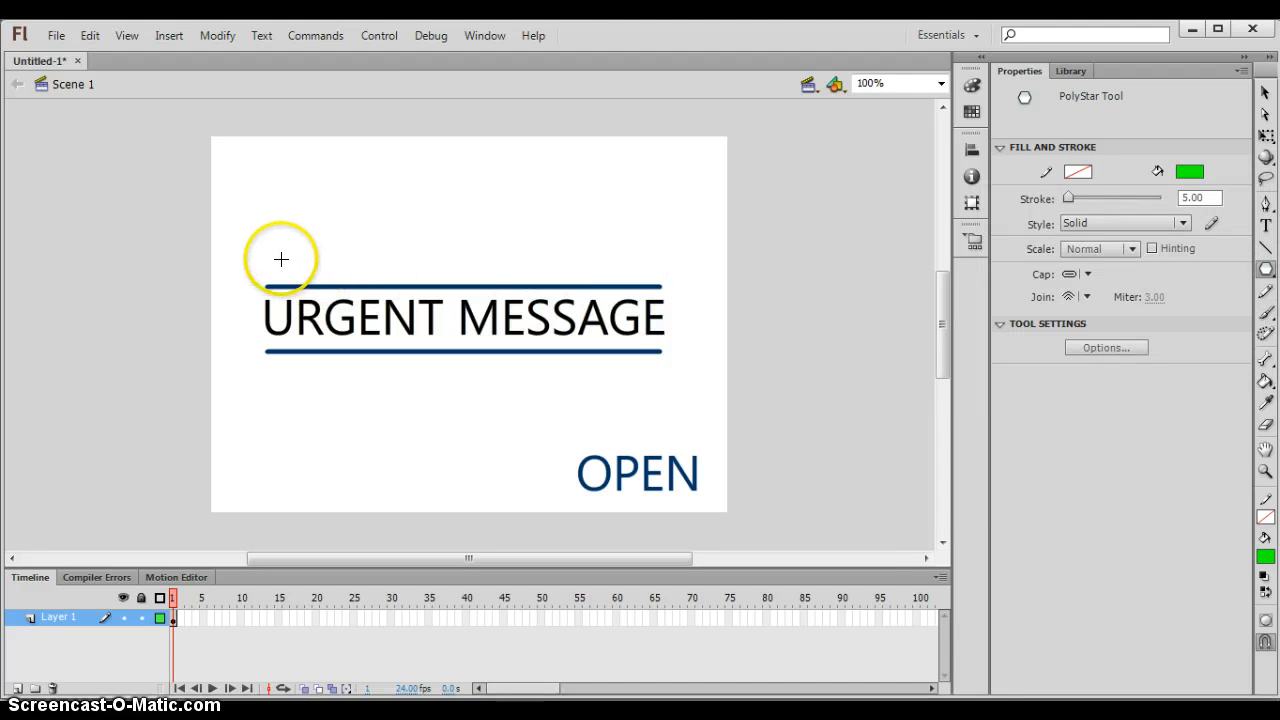
pyautogui.moveTo(295, 260); pyautogui.dragTo(294, 243)
pyautogui.click(1266, 93)
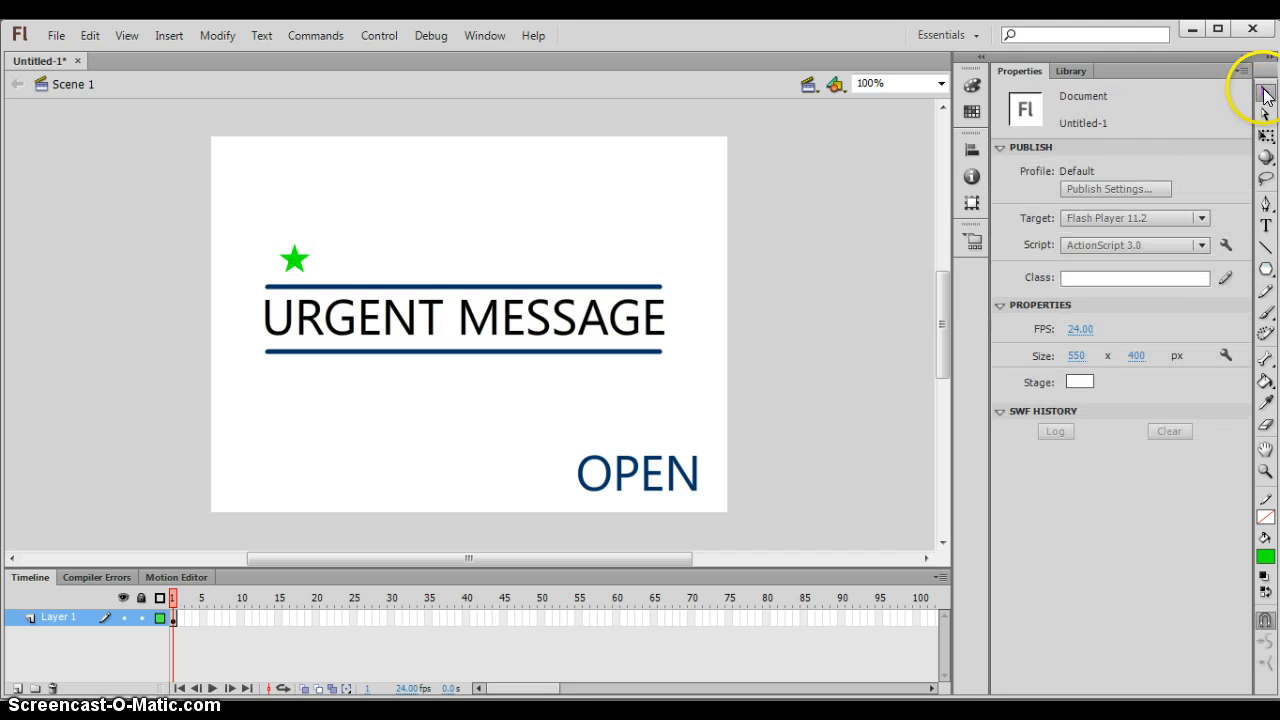
# Duplicate the green star along the upper blue line to form an evenly spaced row of ten stars.
pyautogui.click(297, 257)
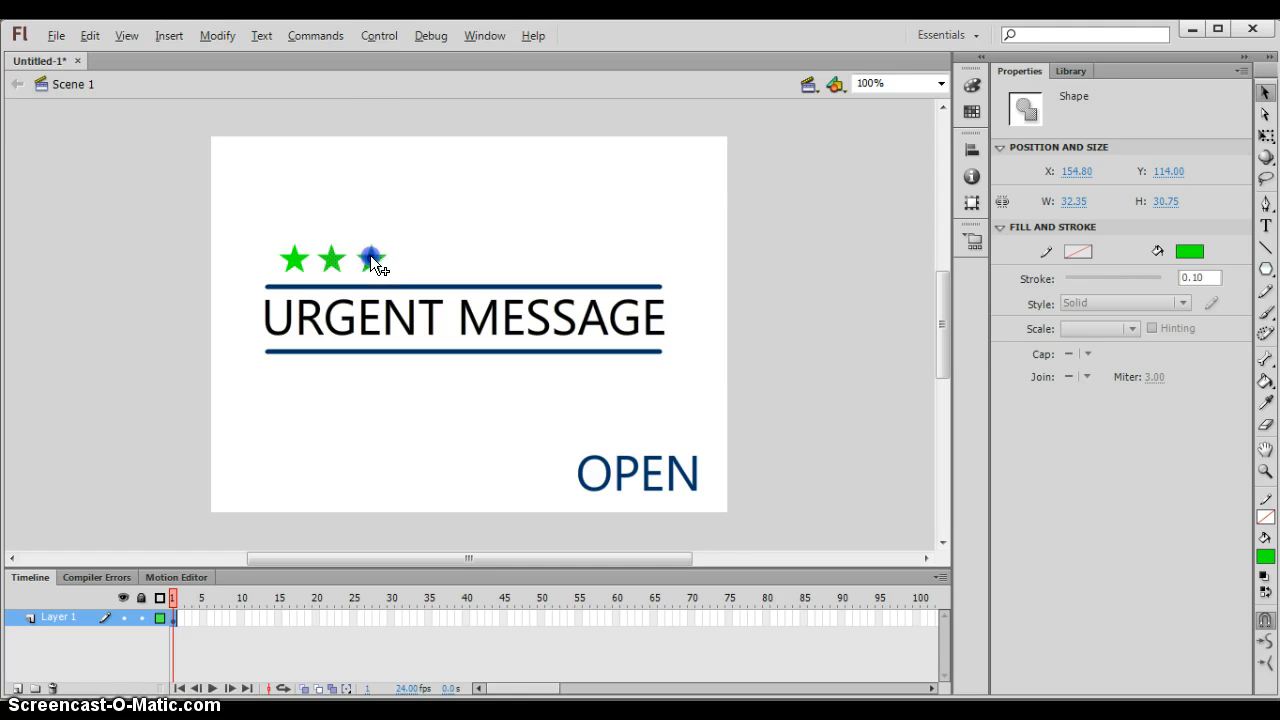
pyautogui.click(293, 258)
pyautogui.keyDown('shift'); pyautogui.click(371, 259); pyautogui.keyUp('shift')
pyautogui.moveTo(370, 255); pyautogui.dragTo(598, 258)
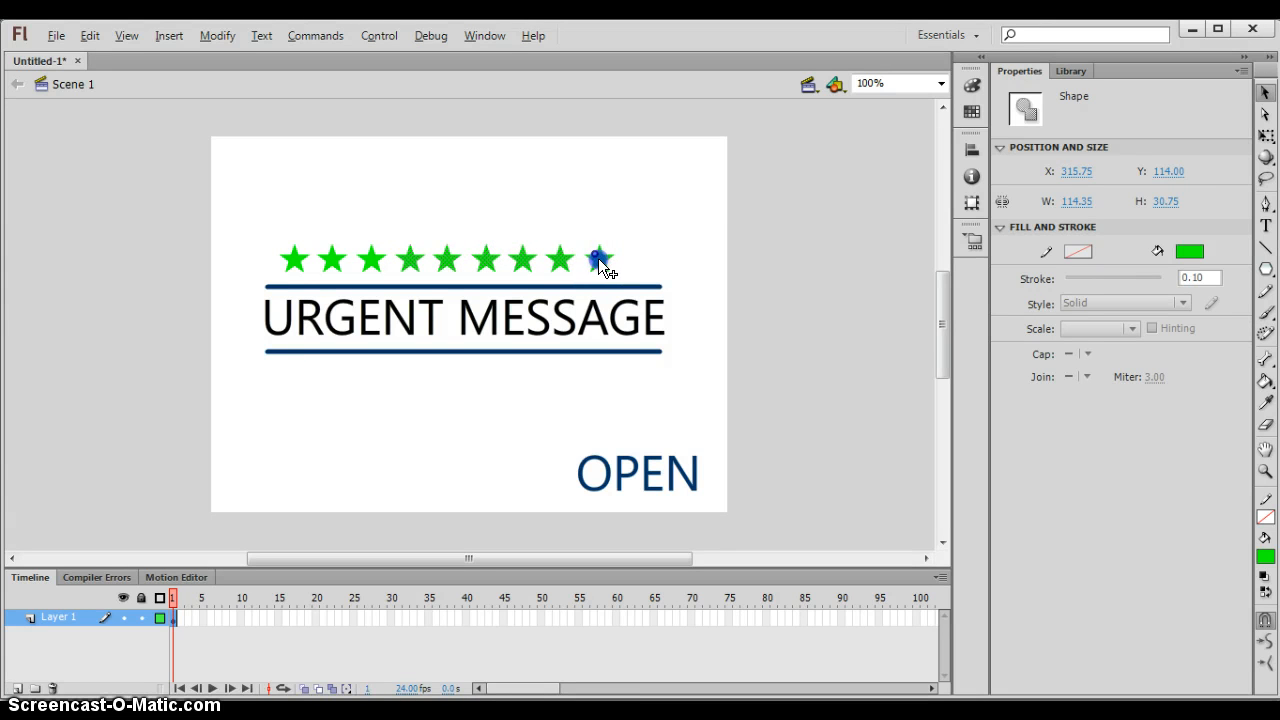
pyautogui.click(623, 263)
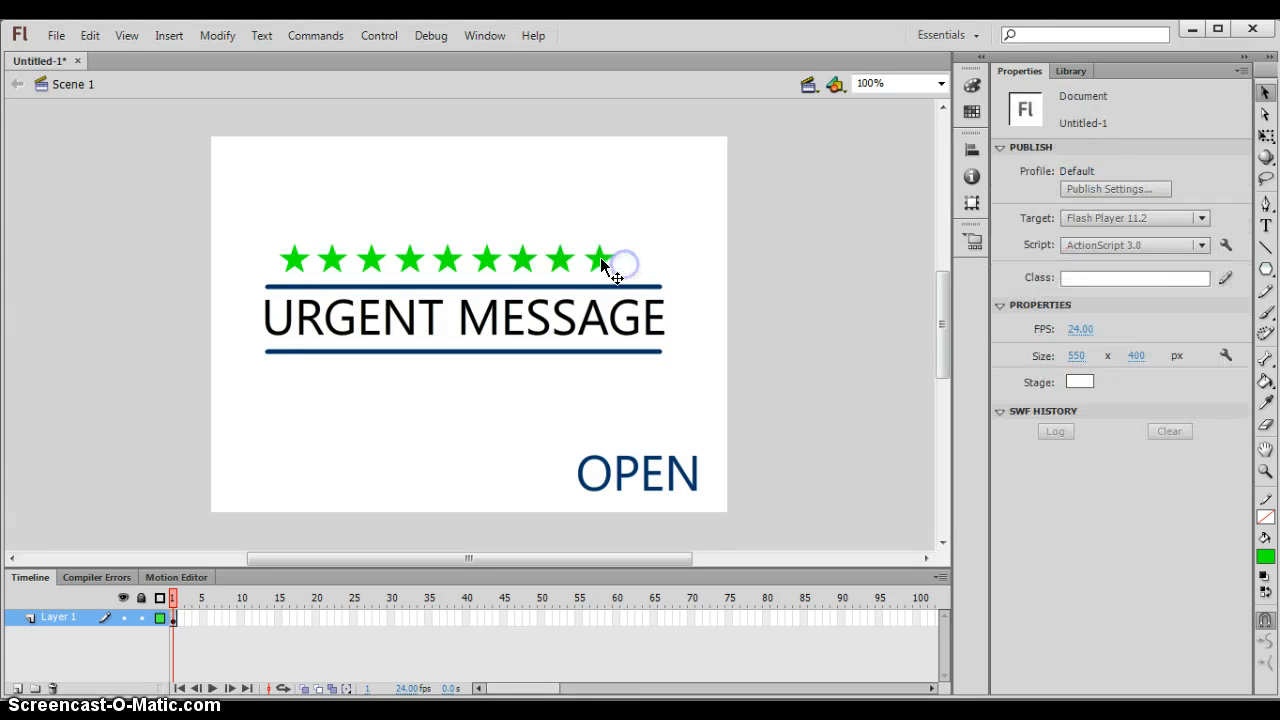
pyautogui.click(600, 256)
pyautogui.click(623, 260)
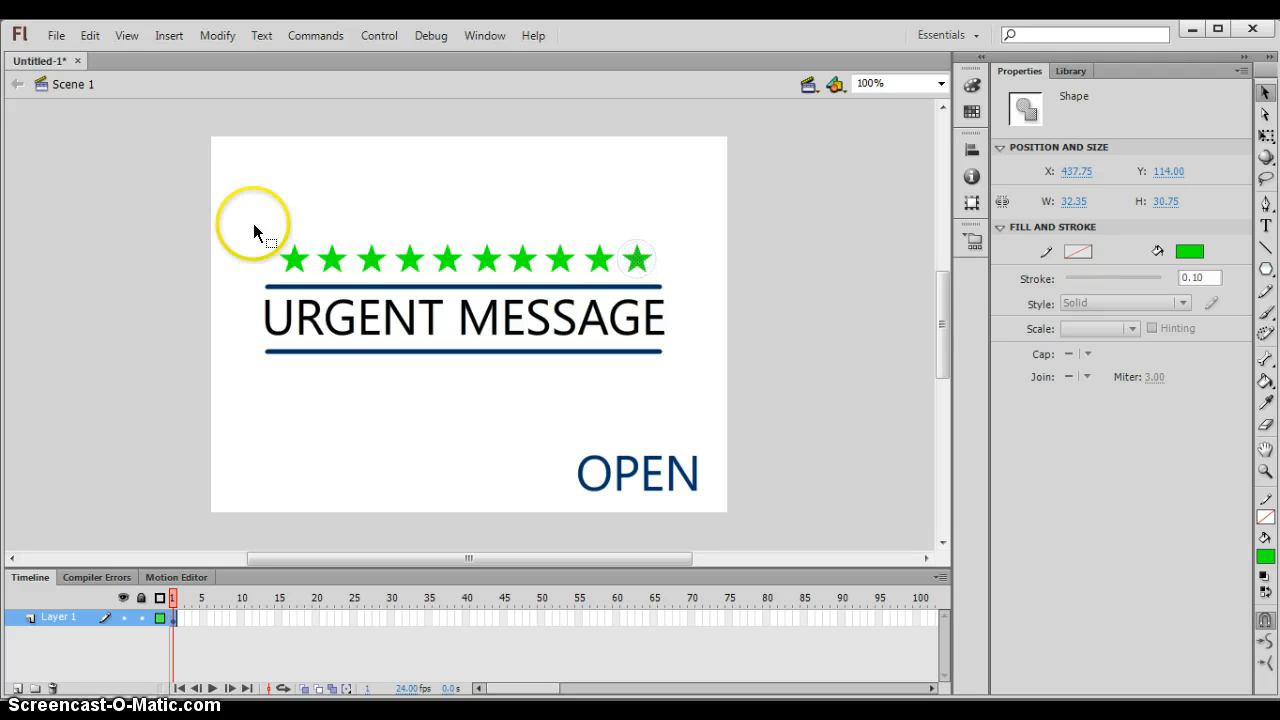
# Duplicate the whole row of stars and place the copy below the lower blue line, at about Y 238.
pyautogui.moveTo(181, 220); pyautogui.dragTo(684, 271)
pyautogui.moveTo(601, 254); pyautogui.dragTo(605, 371)
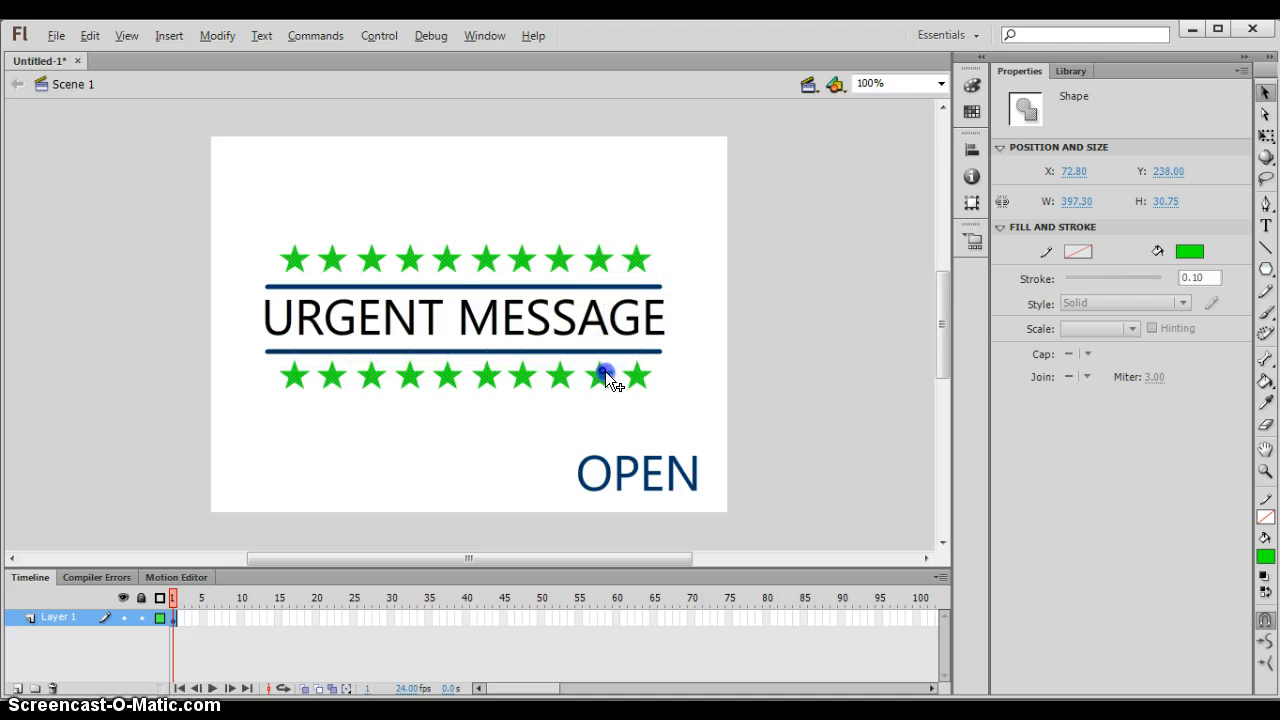
pyautogui.click(805, 357)
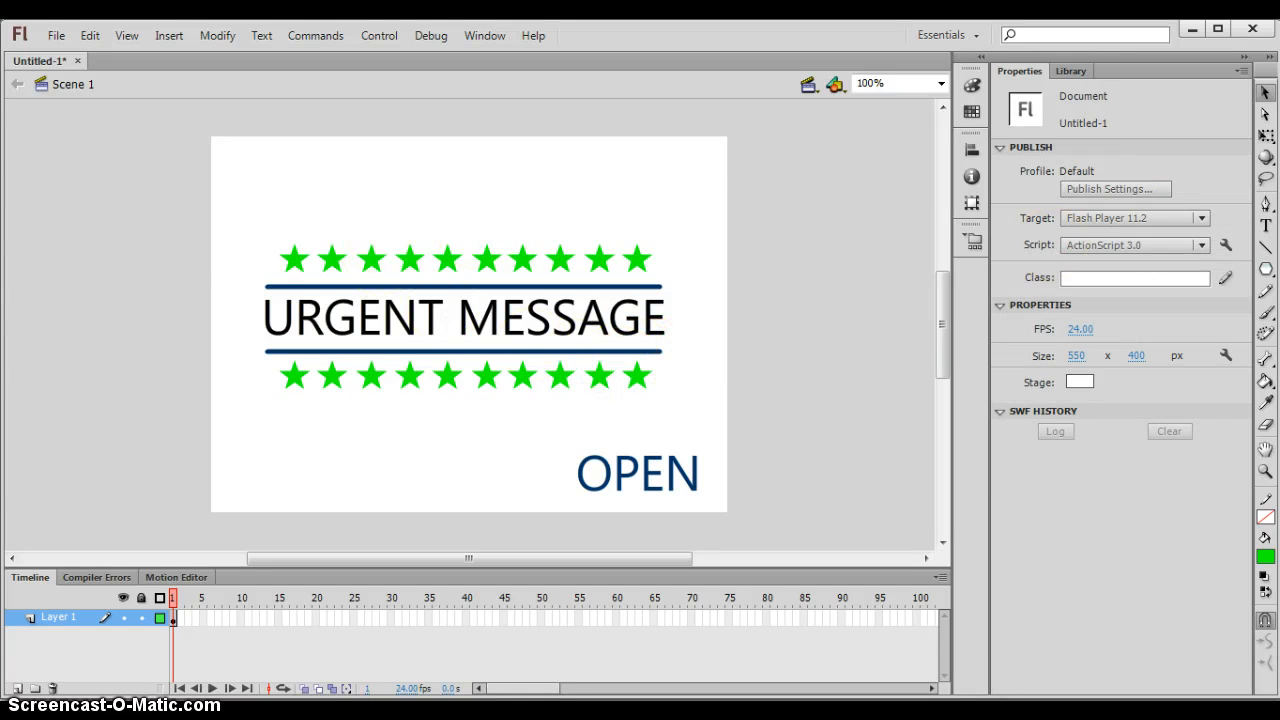
# Draw a vertical and a horizontal dark blue line with stroke 2, forming a corner bracket in the stage's upper left.
pyautogui.click(1265, 247)
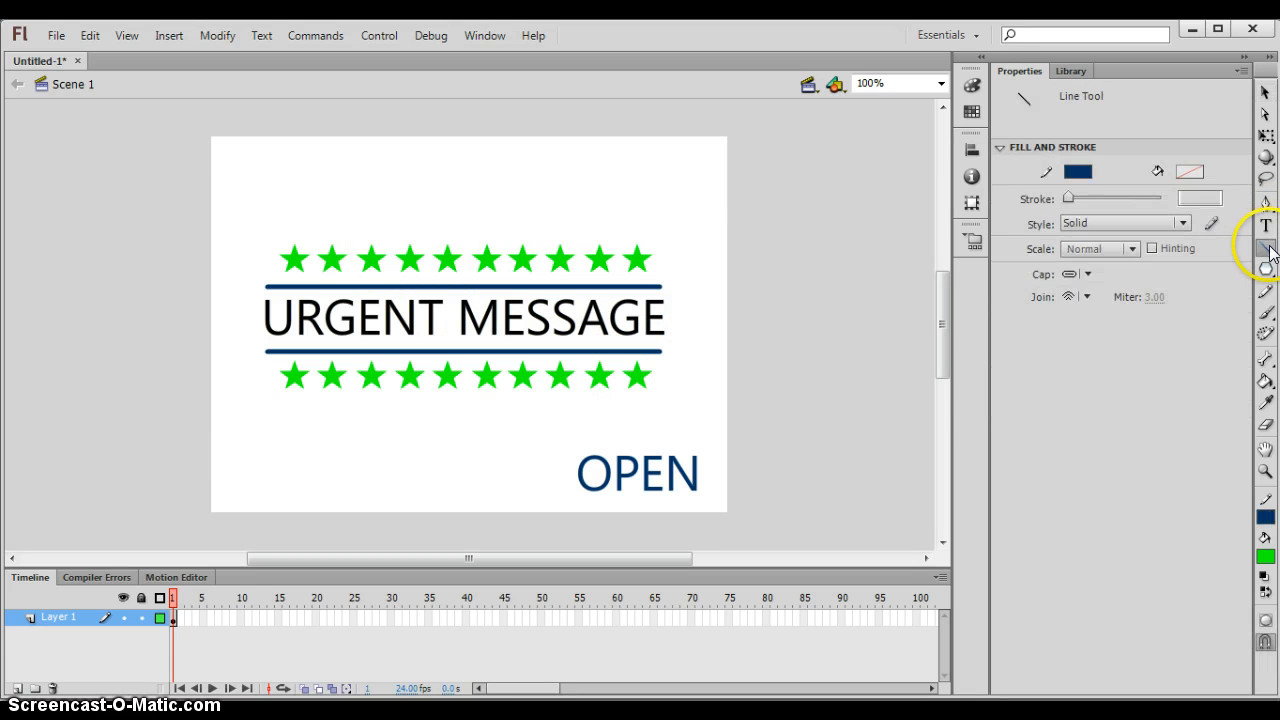
pyautogui.click(228, 226)
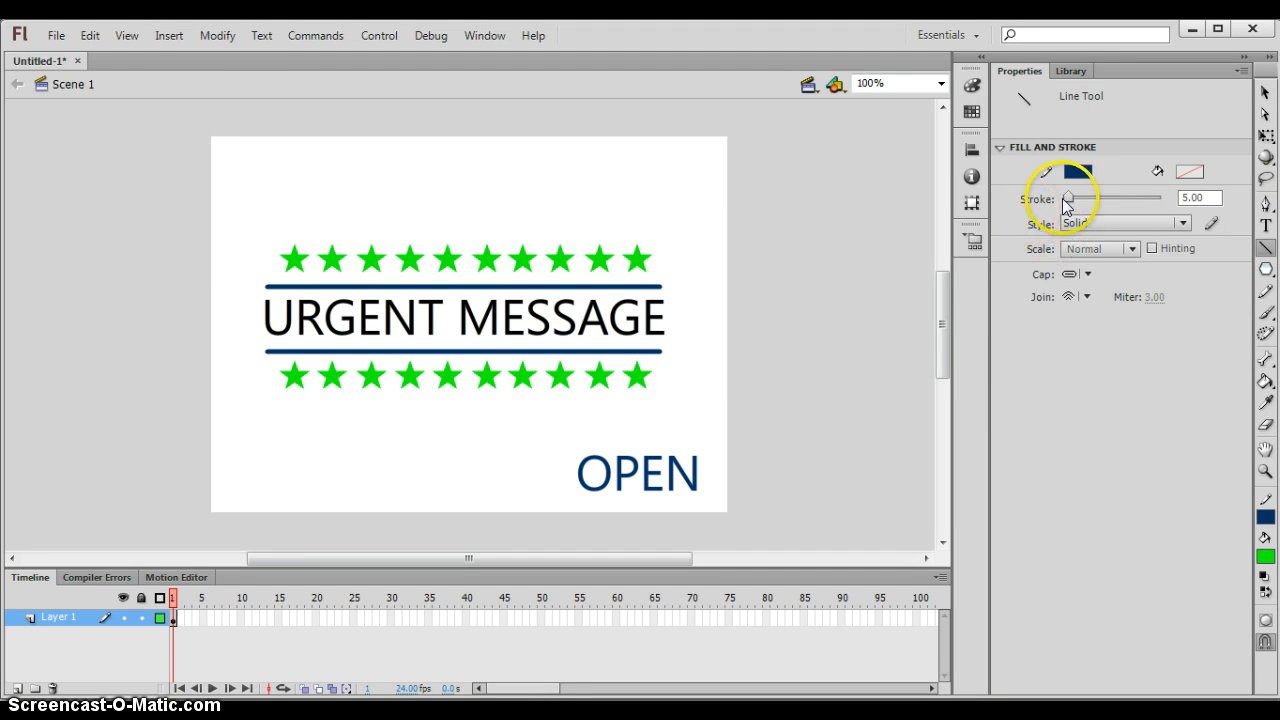
pyautogui.click(1199, 197)
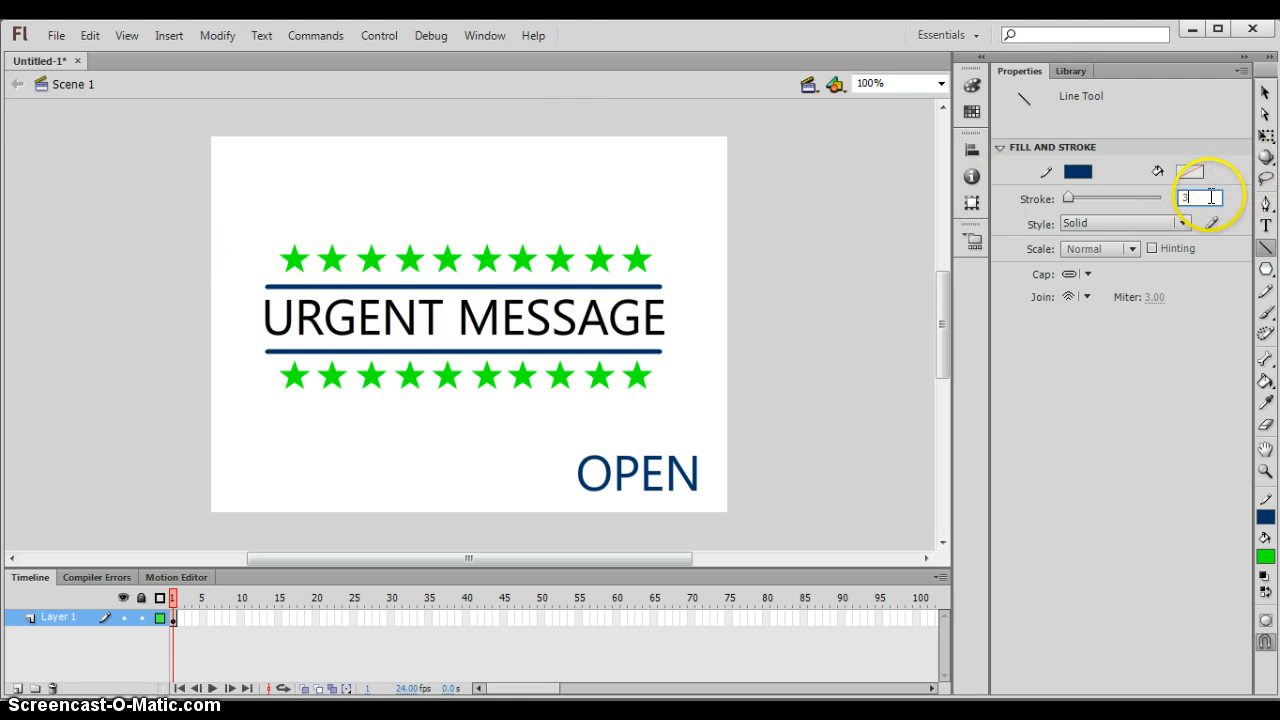
pyautogui.write('3')
pyautogui.write('2')
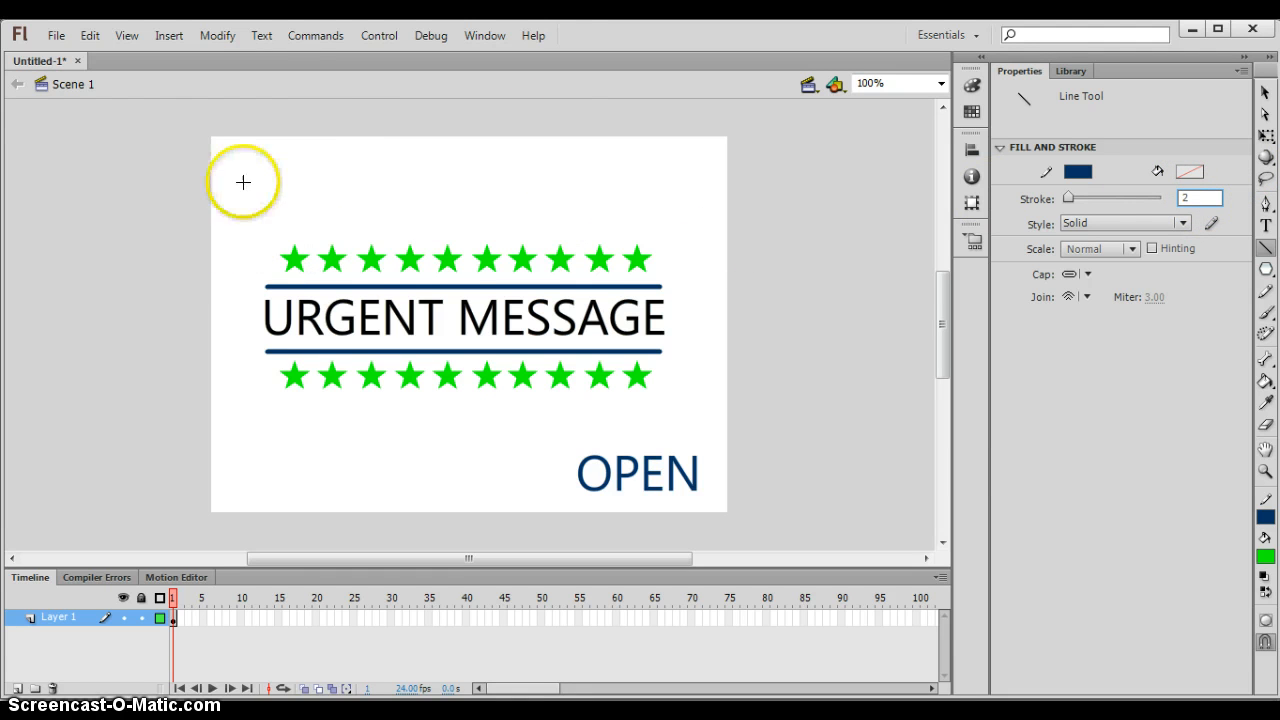
pyautogui.moveTo(227, 247)
pyautogui.mouseDown()
pyautogui.moveTo(227, 148)
pyautogui.moveTo(341, 147)
pyautogui.mouseUp()
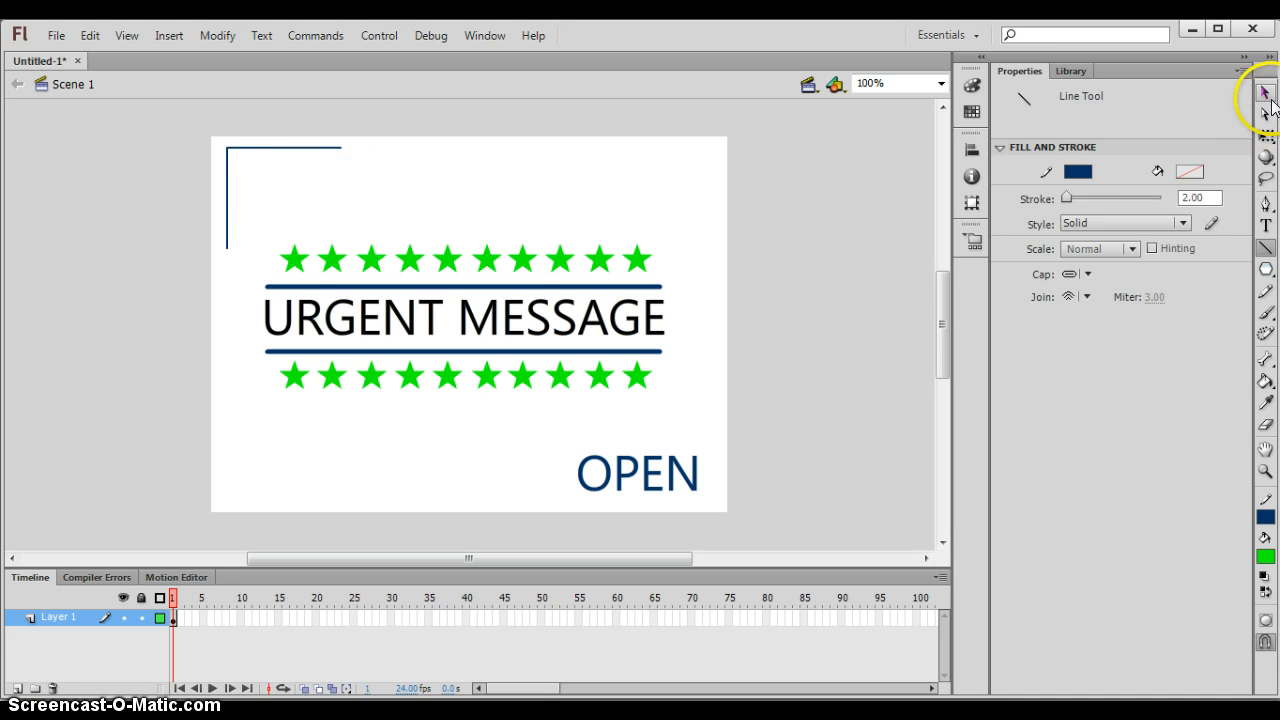
pyautogui.click(1265, 92)
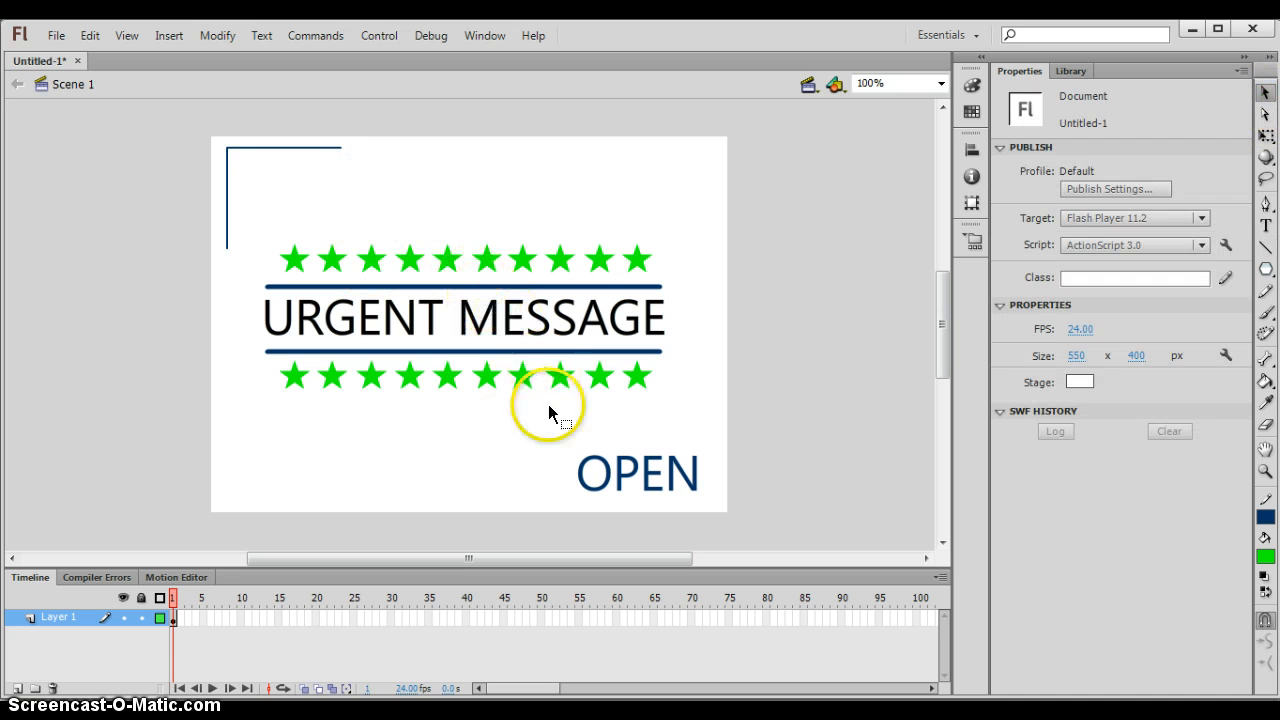
# Insert a keyframe at frame 25 of Layer 1.
pyautogui.click(173, 597)
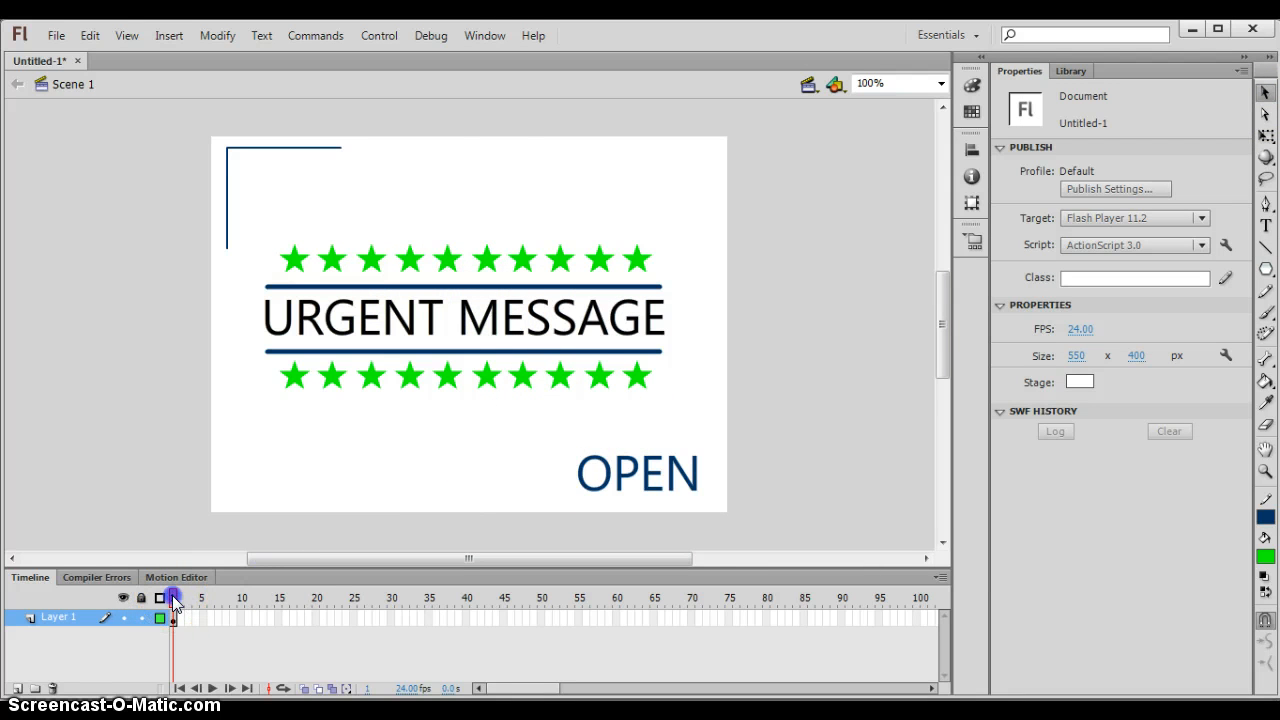
pyautogui.click(353, 617)
pyautogui.press('F6')
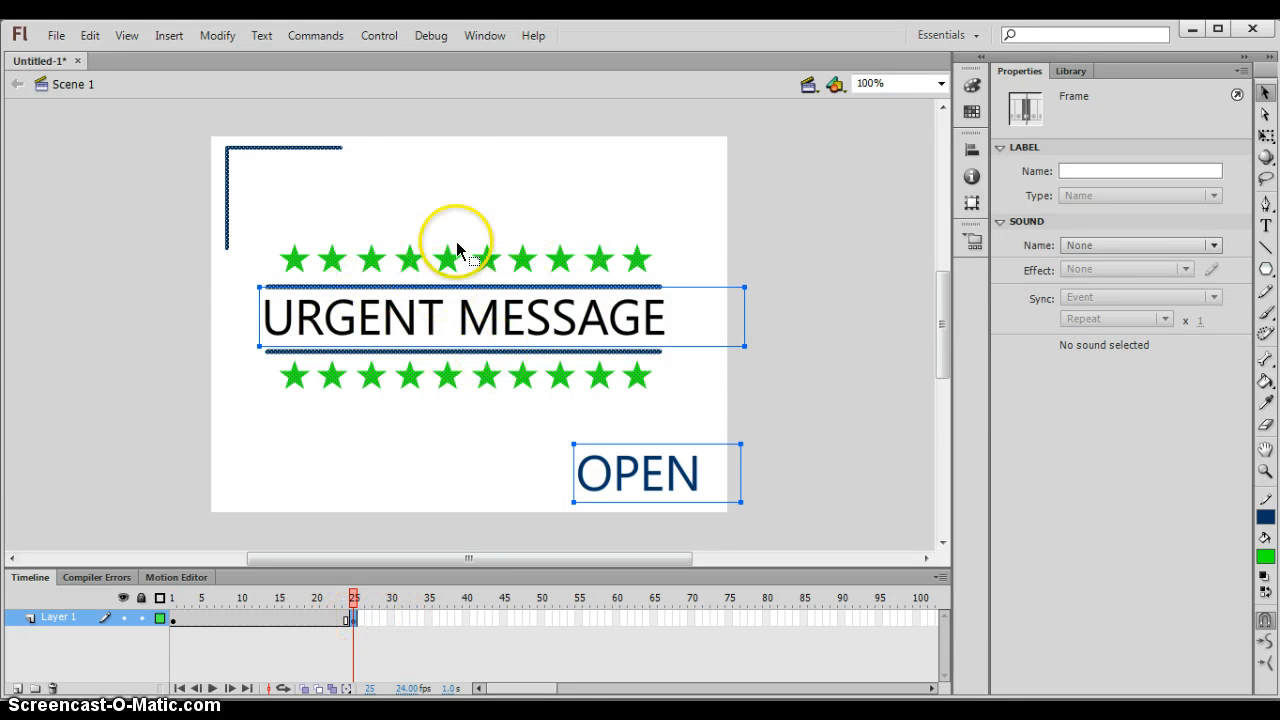
pyautogui.moveTo(353, 599); pyautogui.dragTo(210, 599)
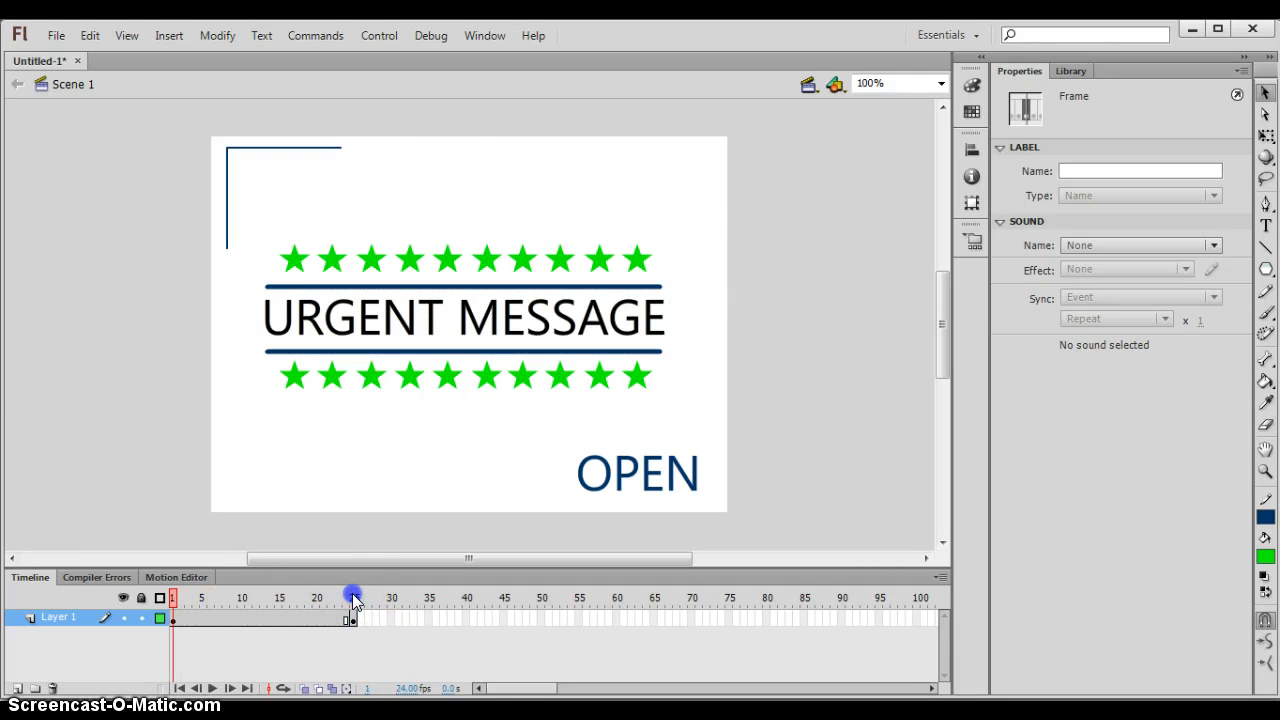
pyautogui.click(353, 606)
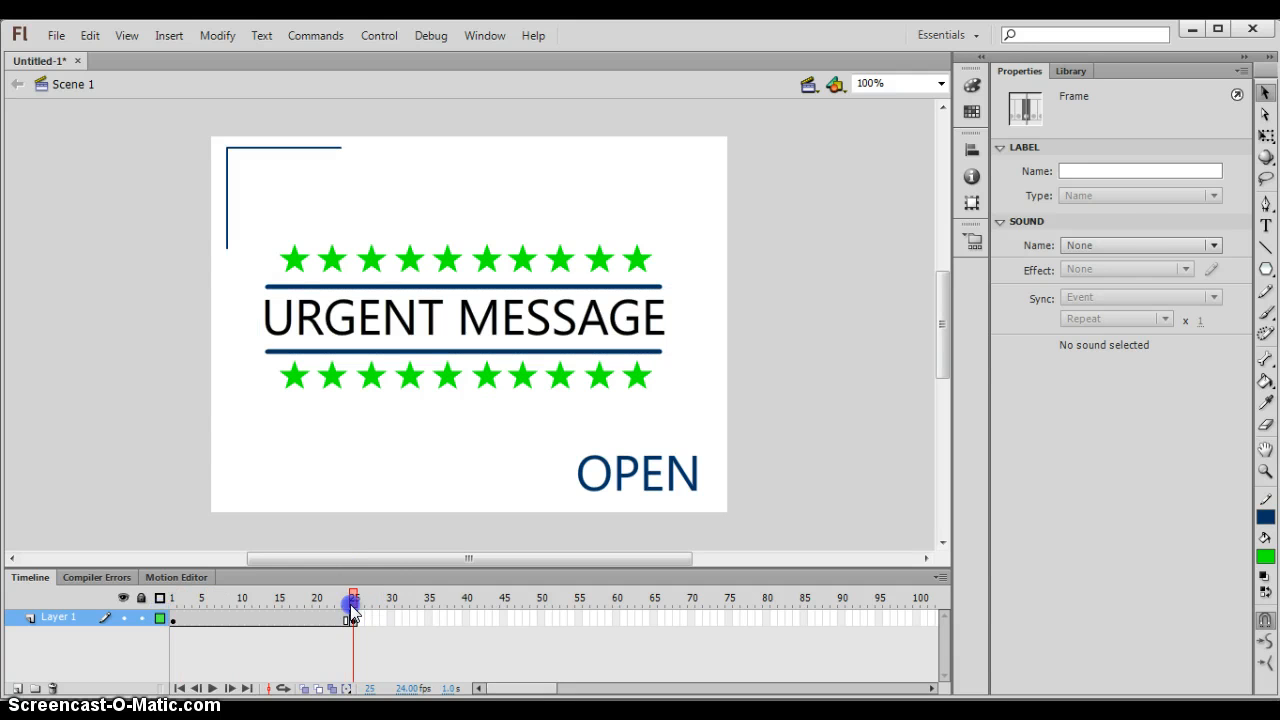
pyautogui.moveTo(351, 606); pyautogui.dragTo(490, 608)
pyautogui.click(355, 600)
pyautogui.click(512, 619)
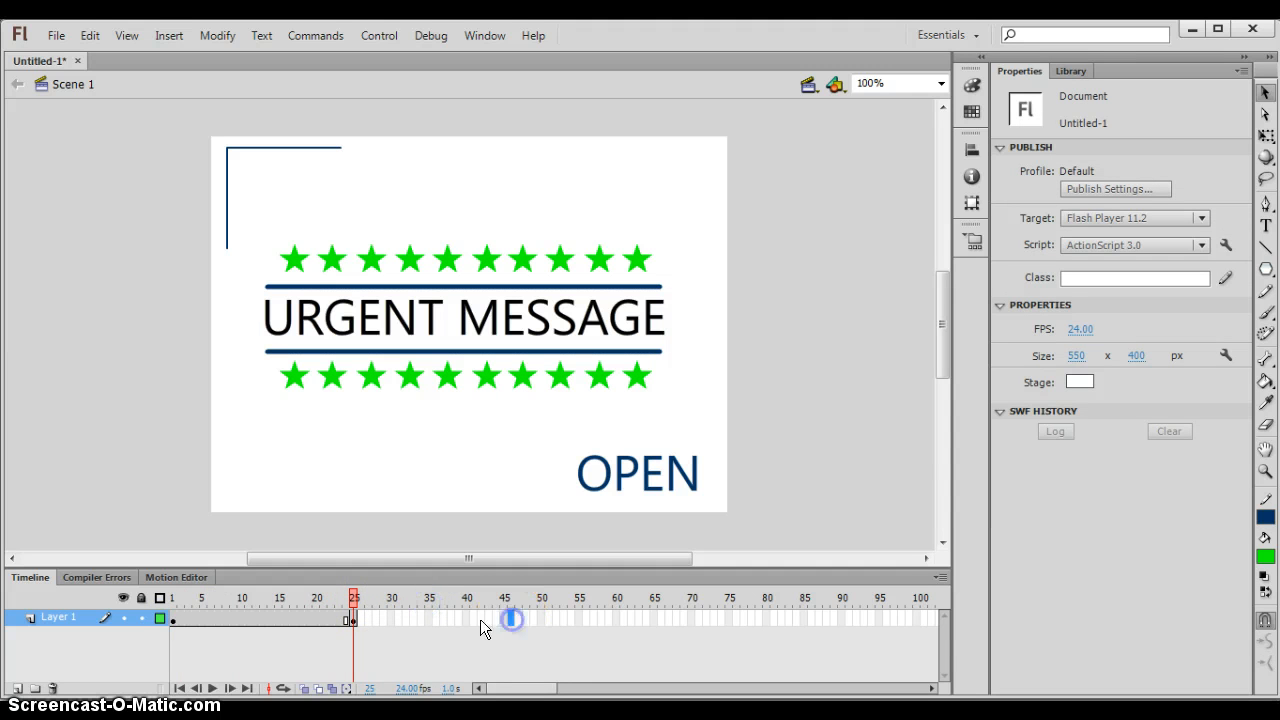
pyautogui.click(784, 437)
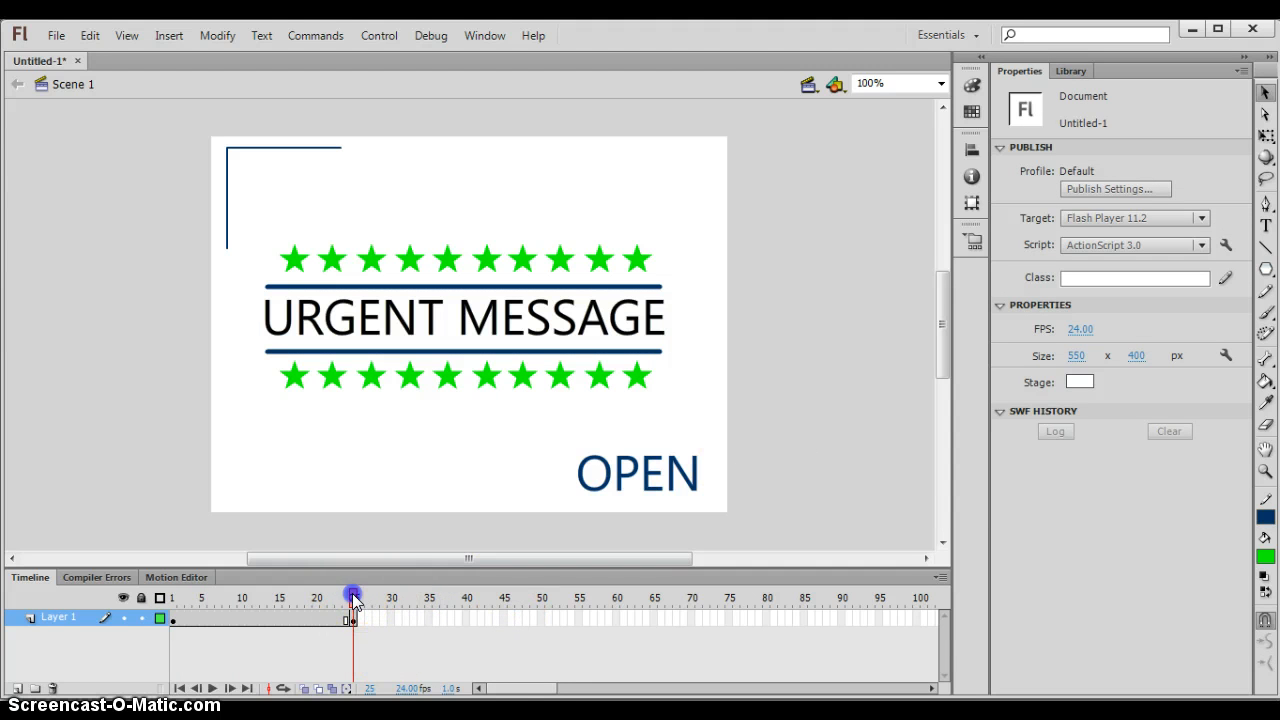
# Add a new layer above Layer 1 and insert keyframes on it at frames 26 and 50.
pyautogui.click(18, 688)
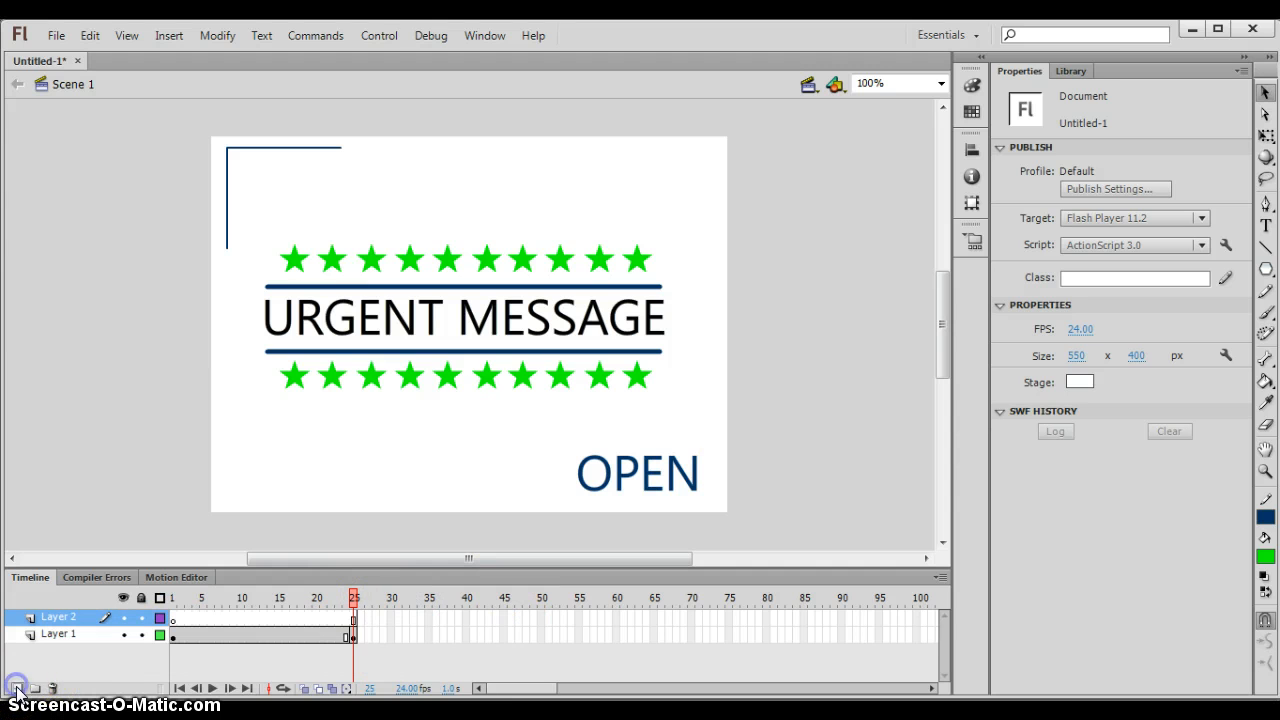
pyautogui.click(355, 598)
pyautogui.click(362, 597)
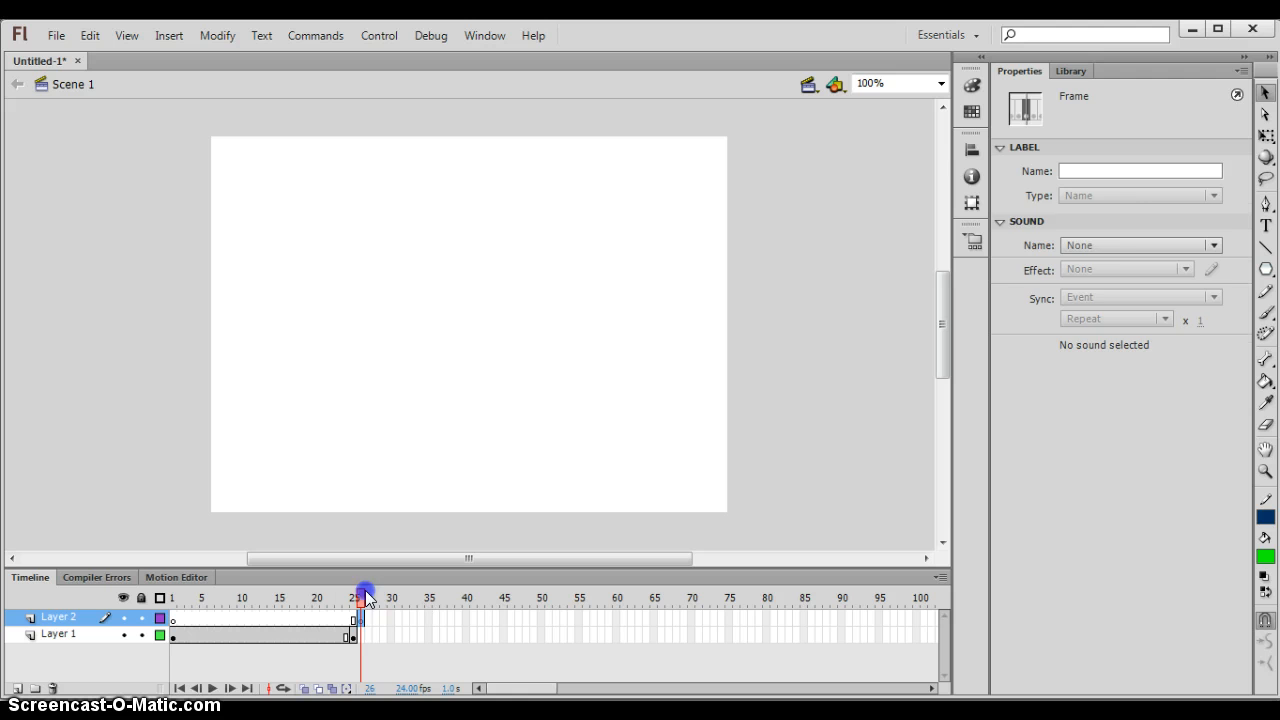
pyautogui.click(541, 620)
pyautogui.press('F6')
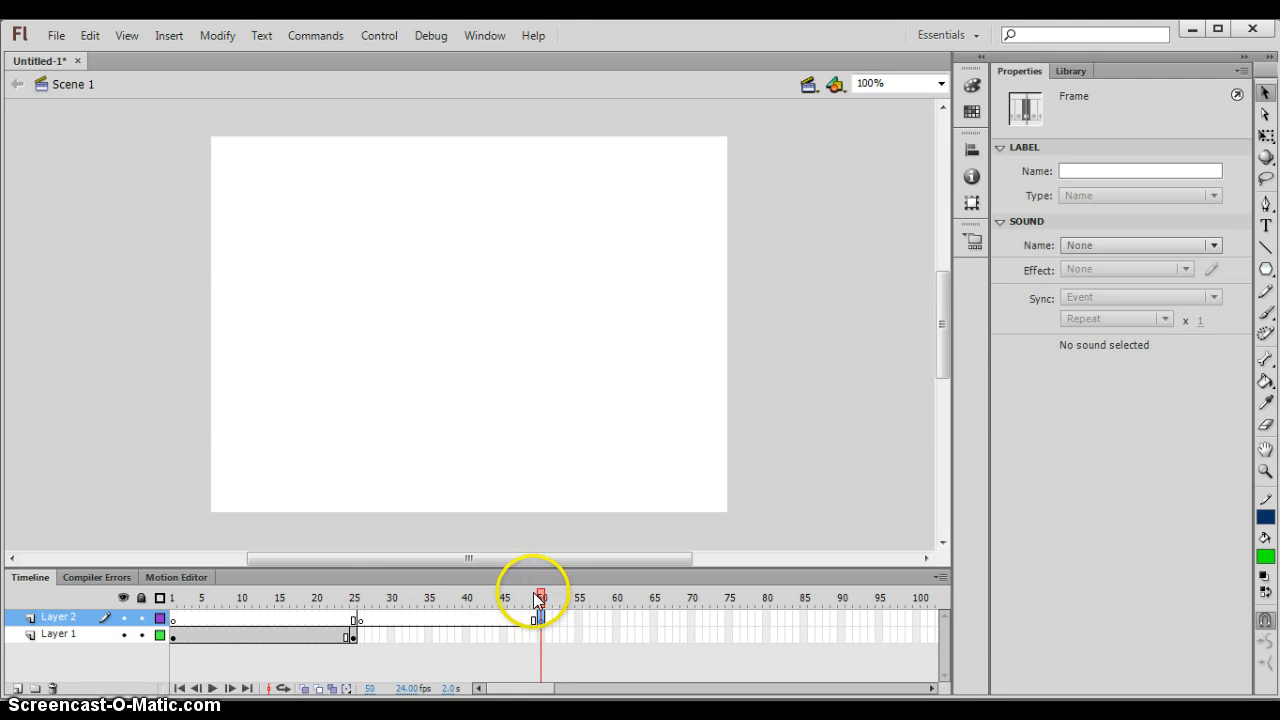
# Remove the timeline frames from frame 38 onward and move the playhead back to frame 25.
pyautogui.click(545, 597)
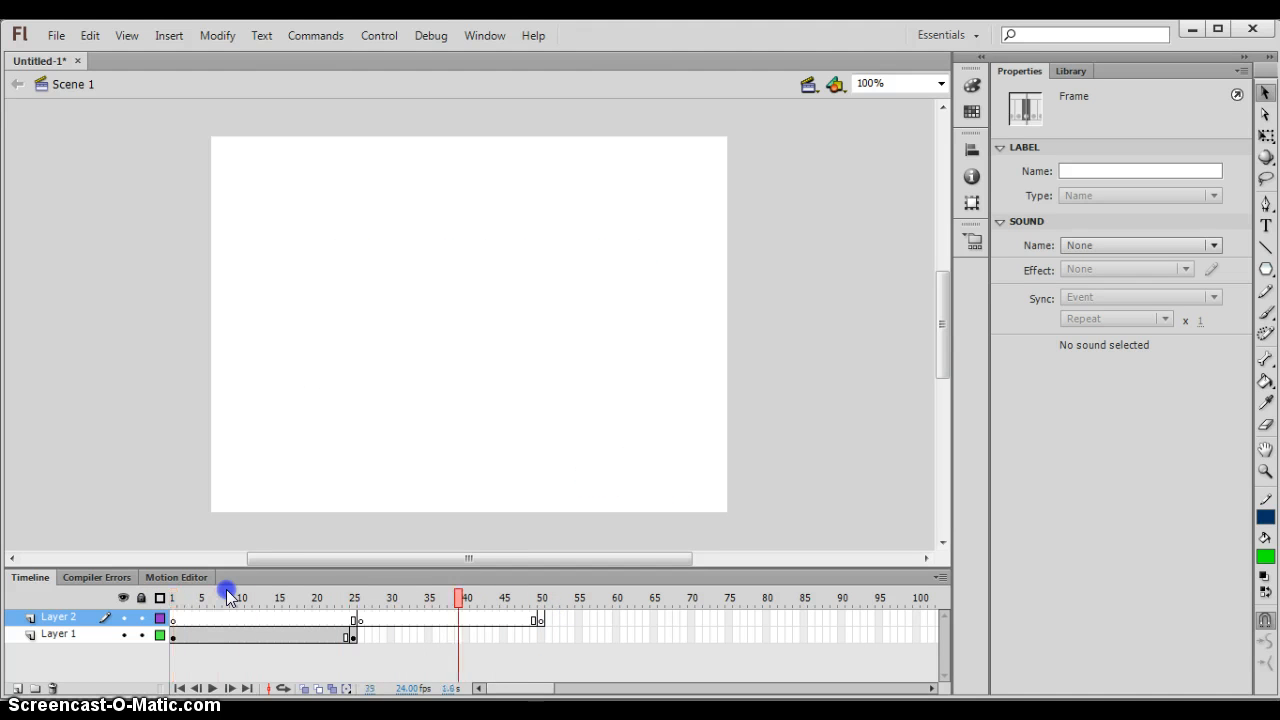
pyautogui.moveTo(218, 591); pyautogui.dragTo(458, 597)
pyautogui.click(538, 619)
pyautogui.moveTo(538, 618)
pyautogui.mouseDown()
pyautogui.moveTo(449, 617)
pyautogui.moveTo(450, 594)
pyautogui.moveTo(208, 609)
pyautogui.moveTo(476, 616)
pyautogui.mouseUp()
pyautogui.moveTo(562, 627); pyautogui.dragTo(448, 621)
pyautogui.rightClick(448, 621)
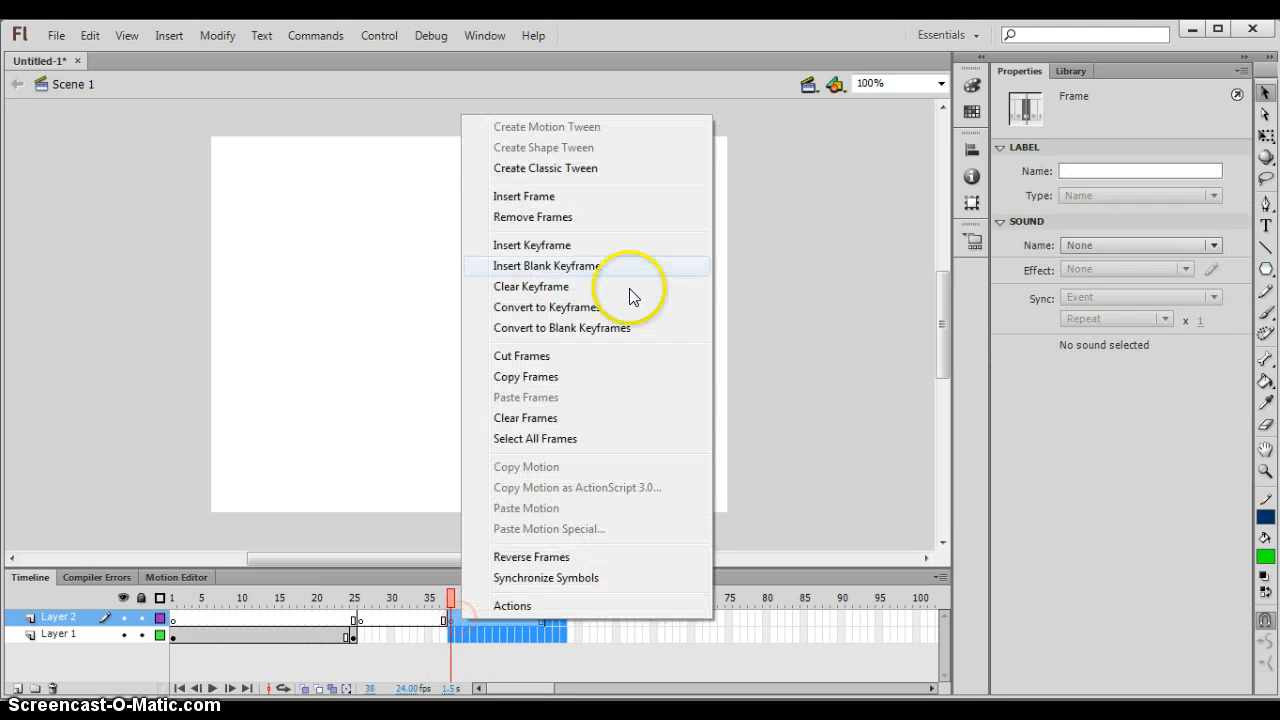
pyautogui.click(632, 216)
pyautogui.moveTo(439, 602); pyautogui.dragTo(354, 614)
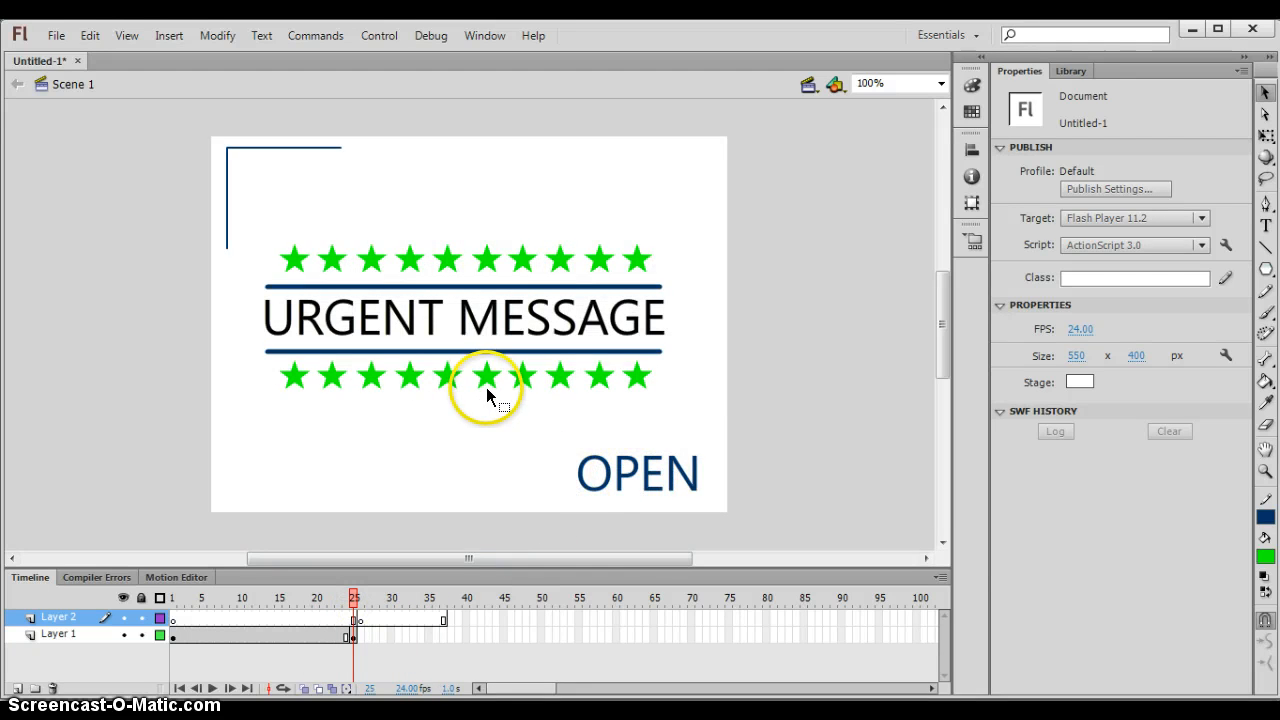
# Start a movie export and choose the Documents > 2013-14 > 3d > Room Animation folder as its destination.
pyautogui.click(62, 37)
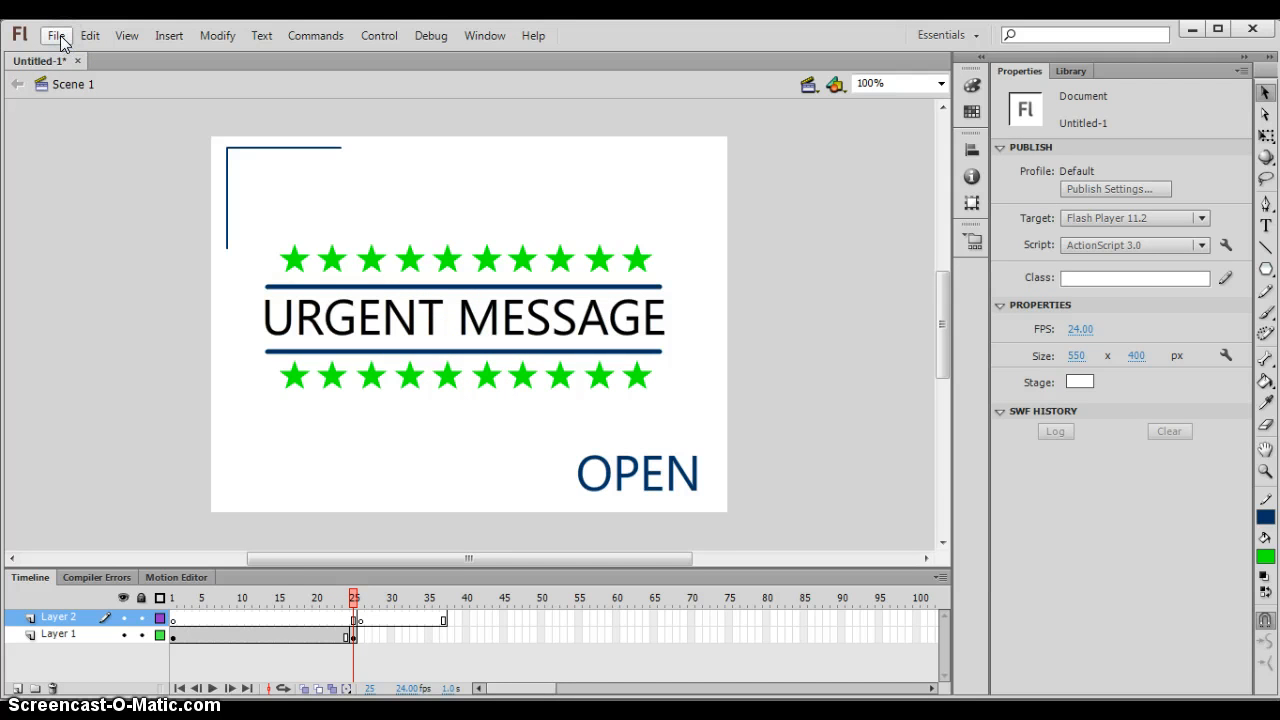
pyautogui.click(58, 37)
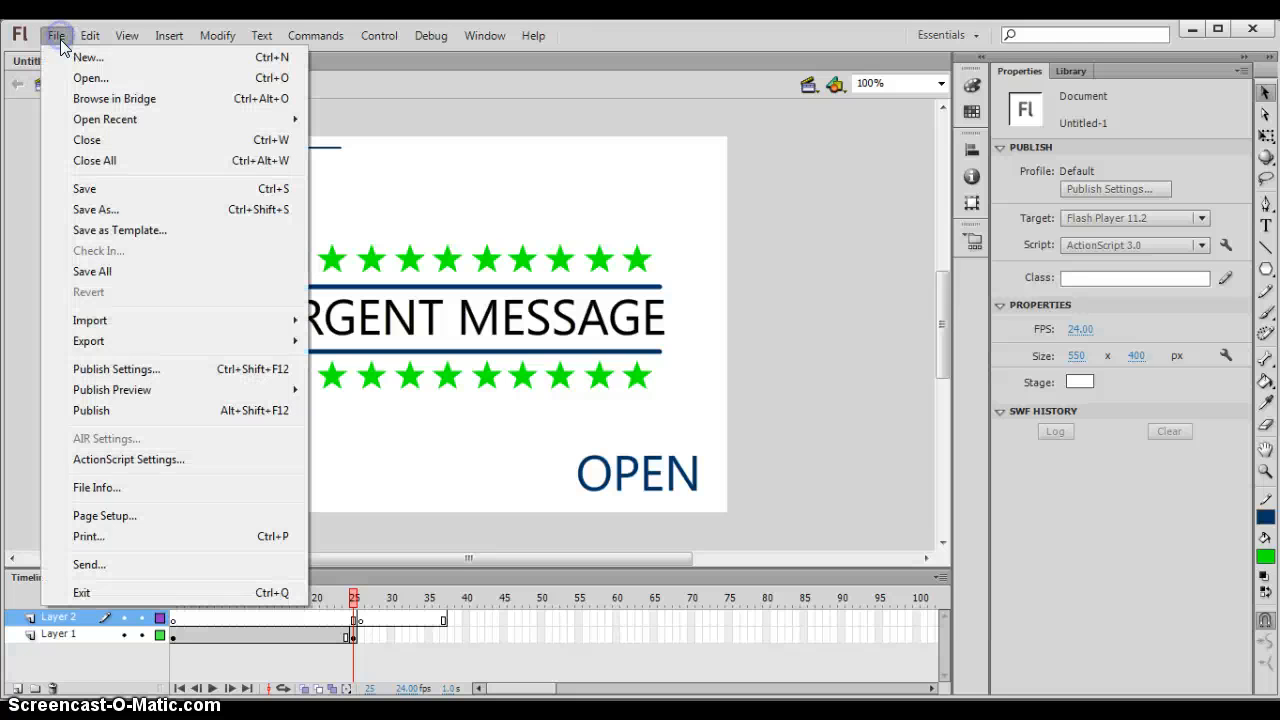
pyautogui.moveTo(193, 347)
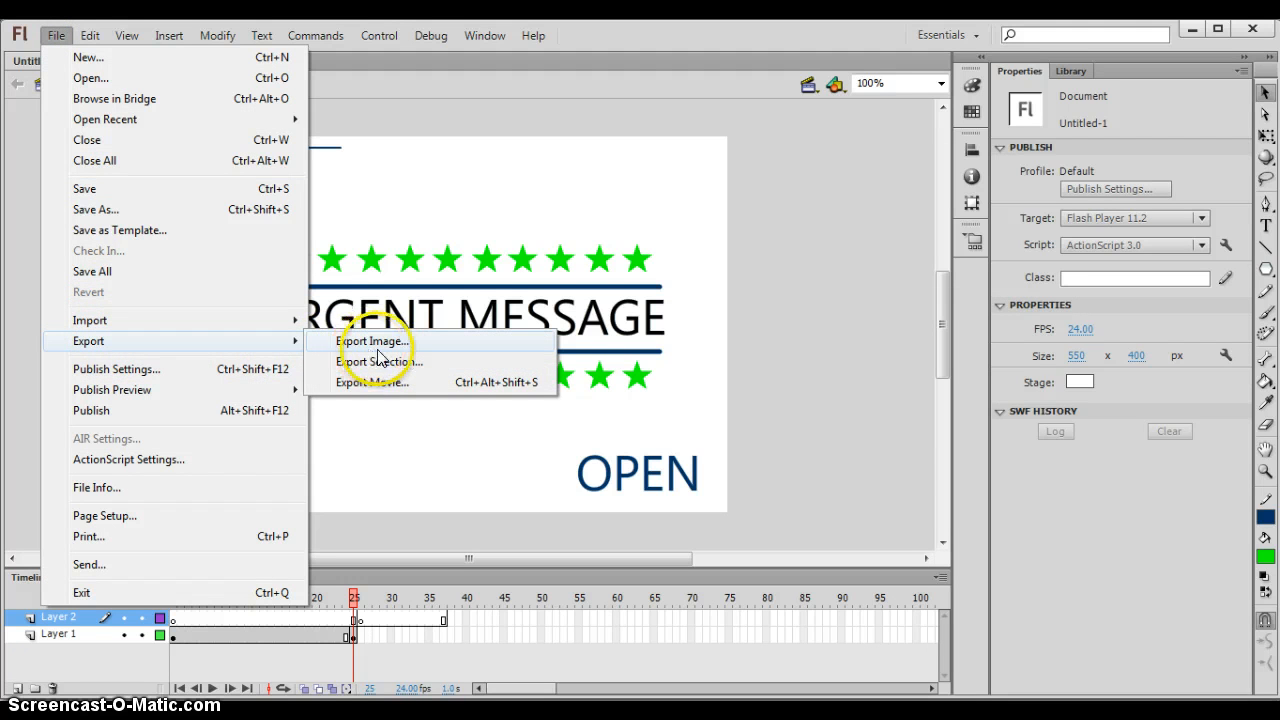
pyautogui.click(403, 384)
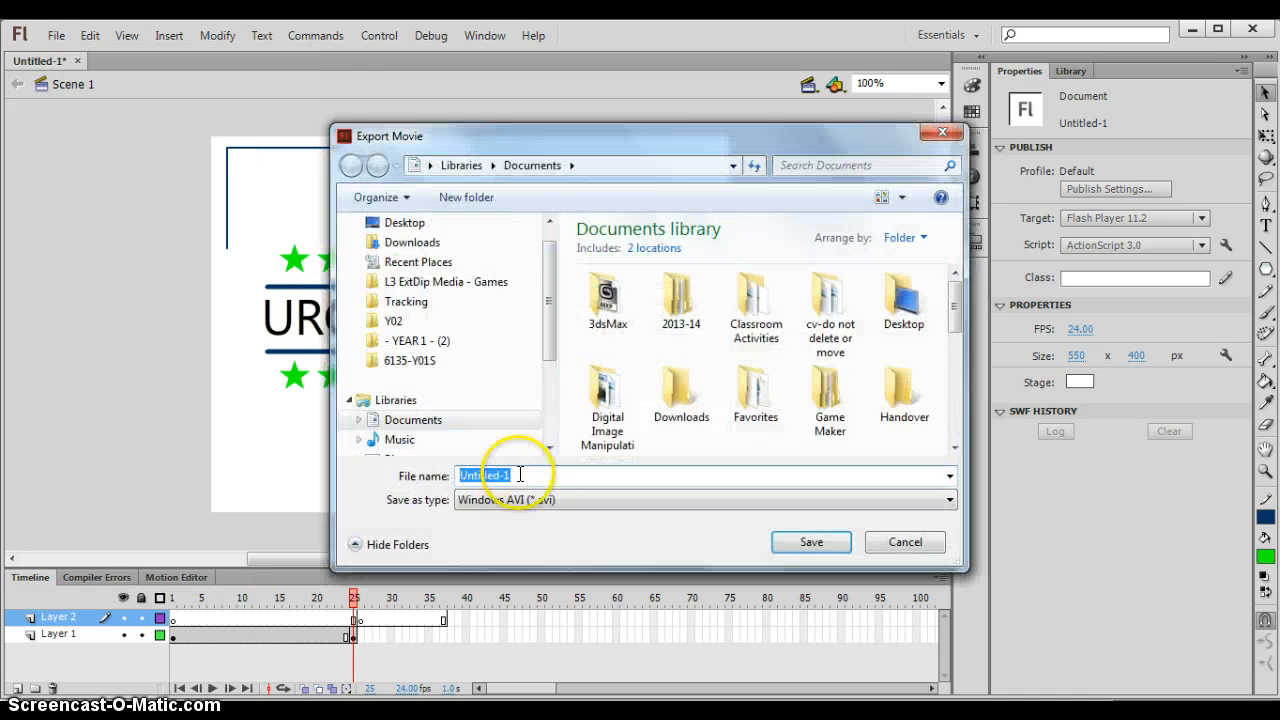
pyautogui.doubleClick(610, 305)
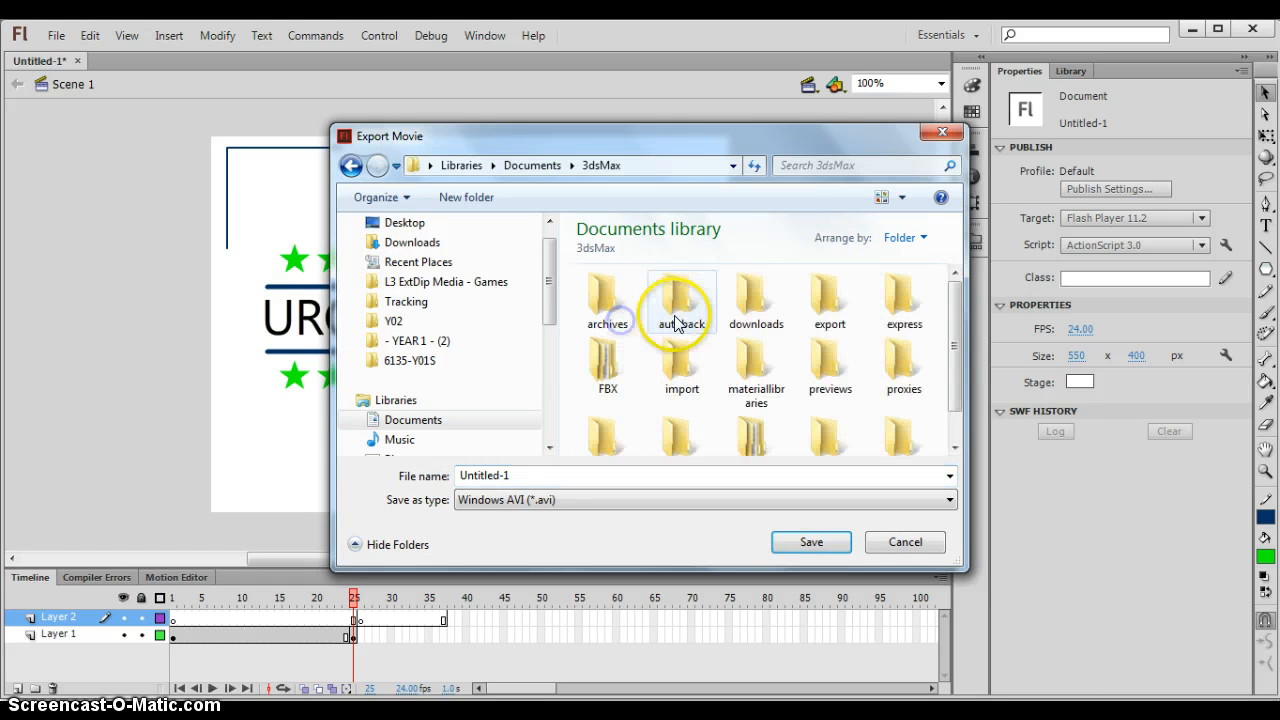
pyautogui.click(565, 165)
pyautogui.doubleClick(694, 290)
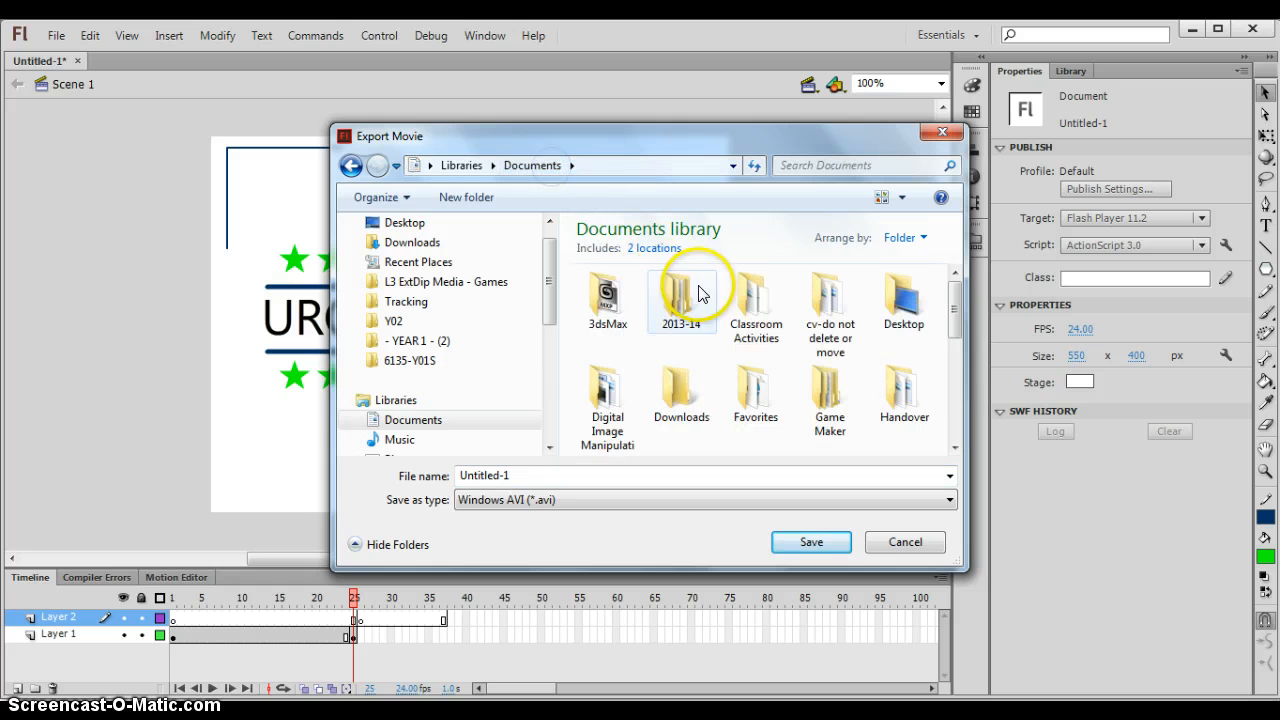
pyautogui.doubleClick(606, 292)
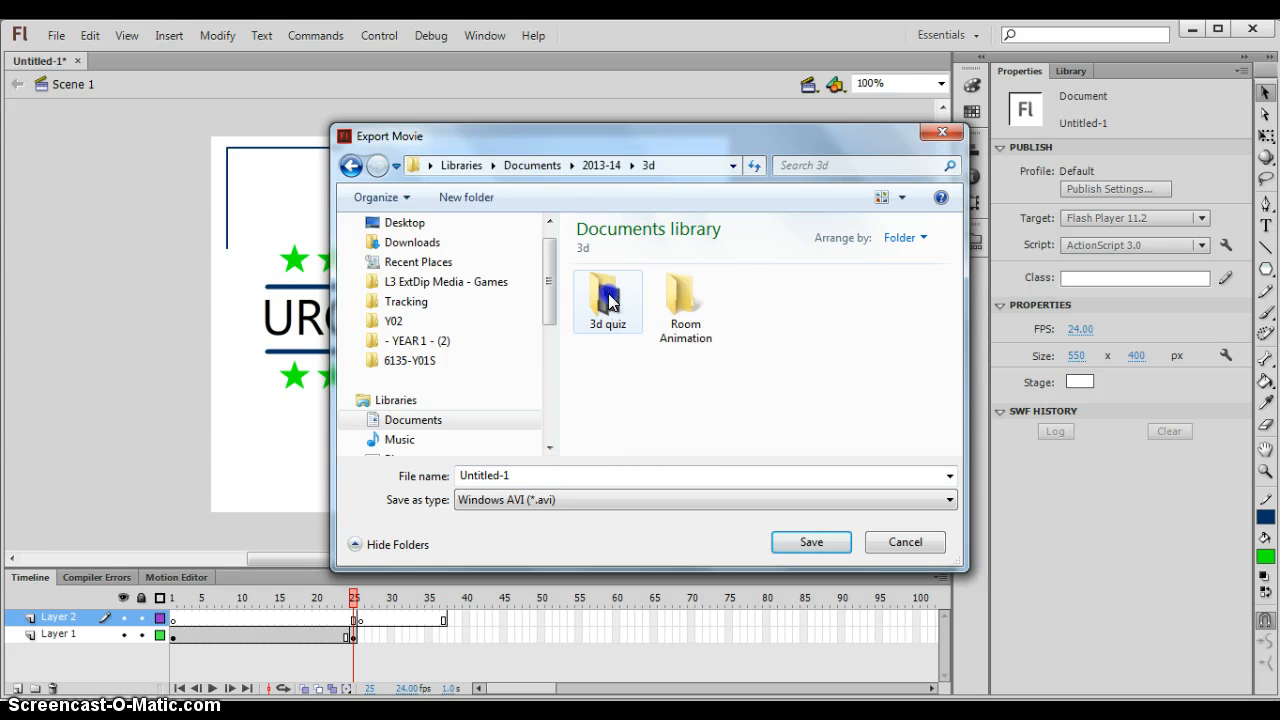
pyautogui.doubleClick(695, 305)
# Name the movie file Spam and export it as a Windows AVI with the default video settings.
pyautogui.moveTo(523, 478); pyautogui.dragTo(370, 483)
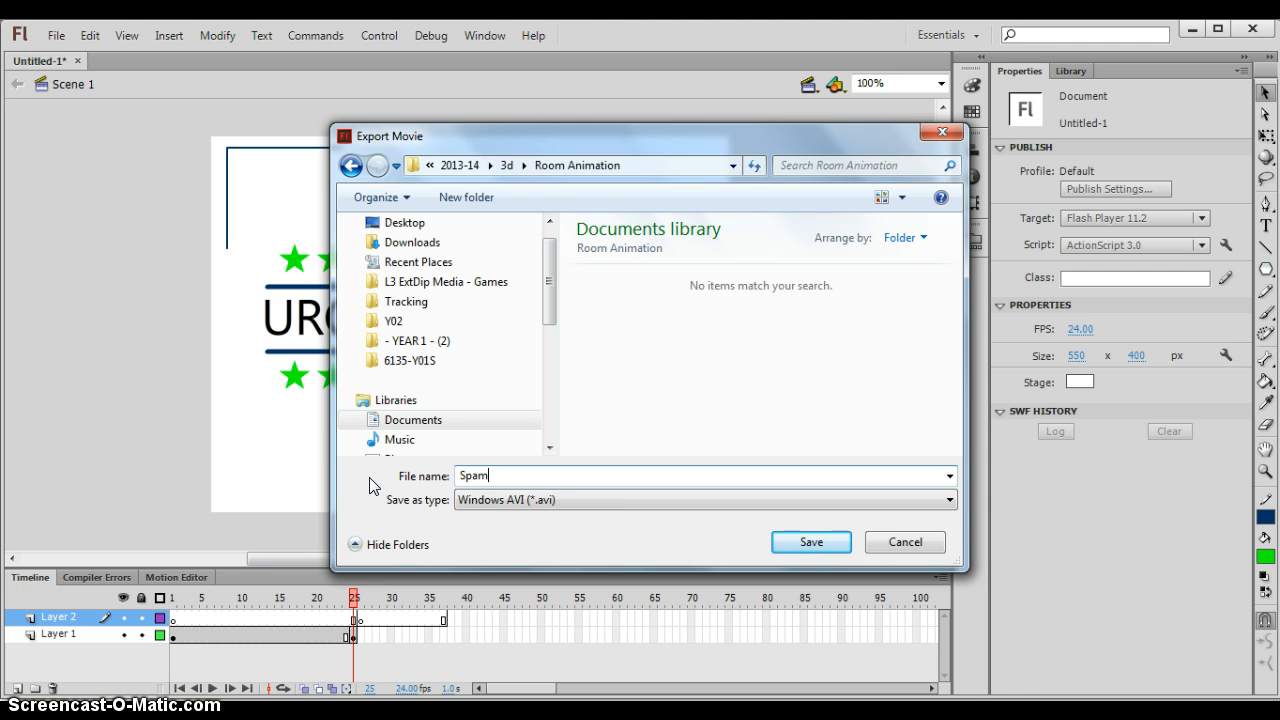
pyautogui.press('Return')
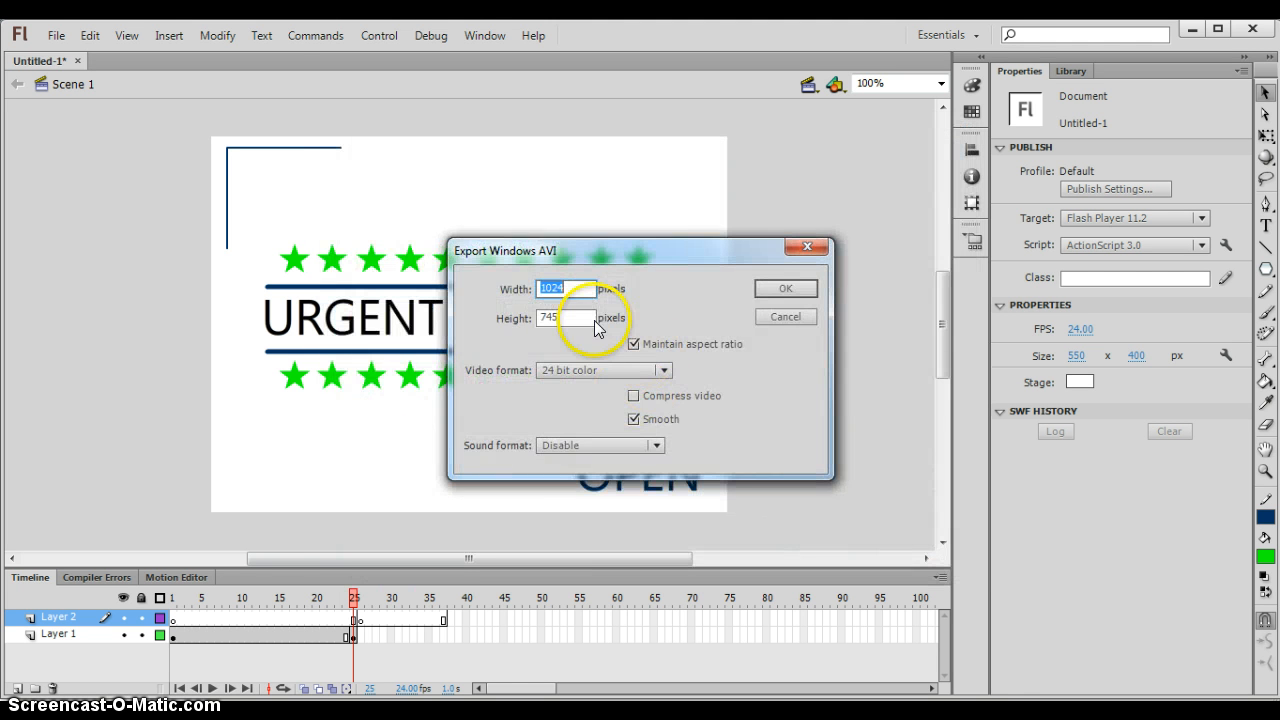
pyautogui.click(788, 289)
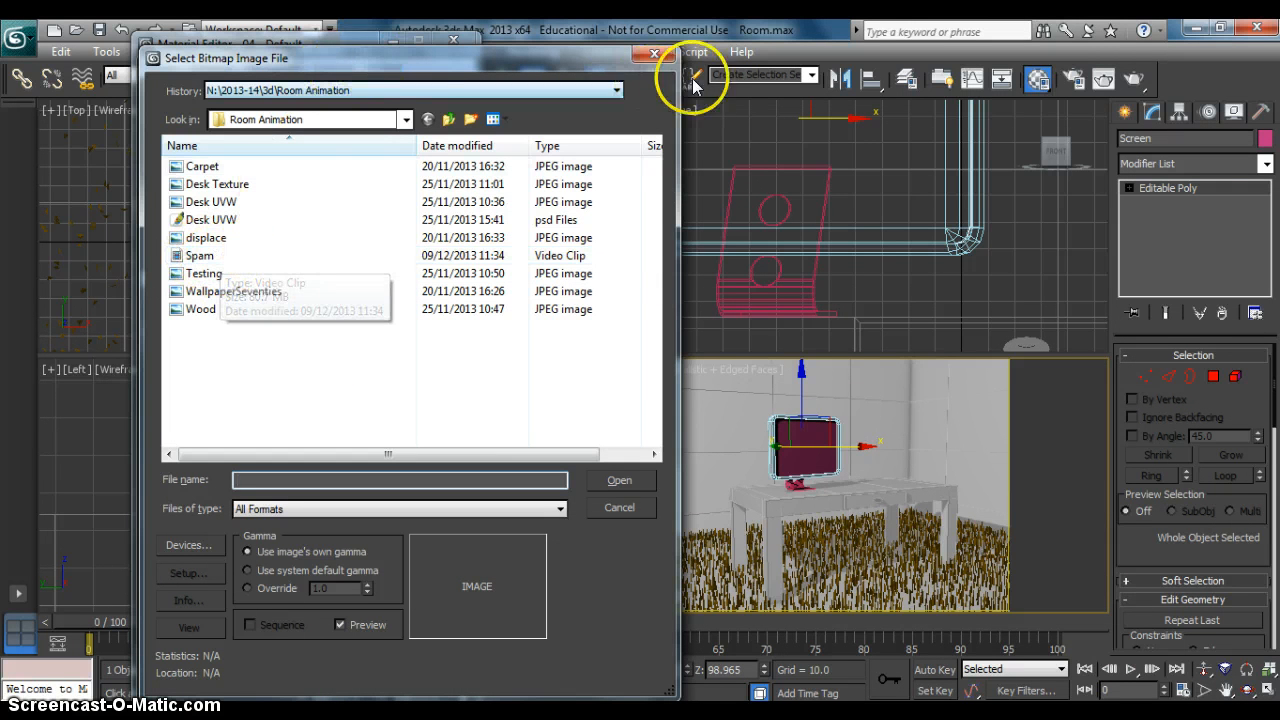
# Load Spam.avi as the diffuse bitmap of the 04 - Default material and check it on the enlarged sample sphere.
pyautogui.click(654, 53)
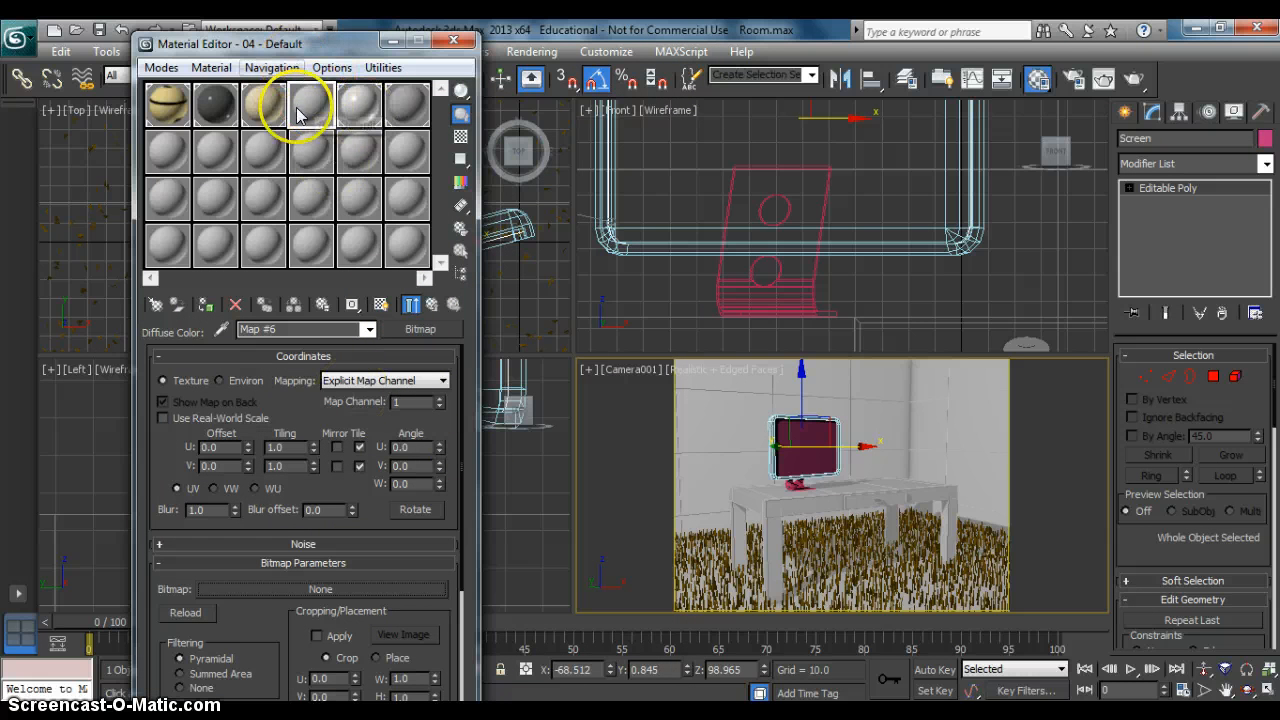
pyautogui.click(426, 307)
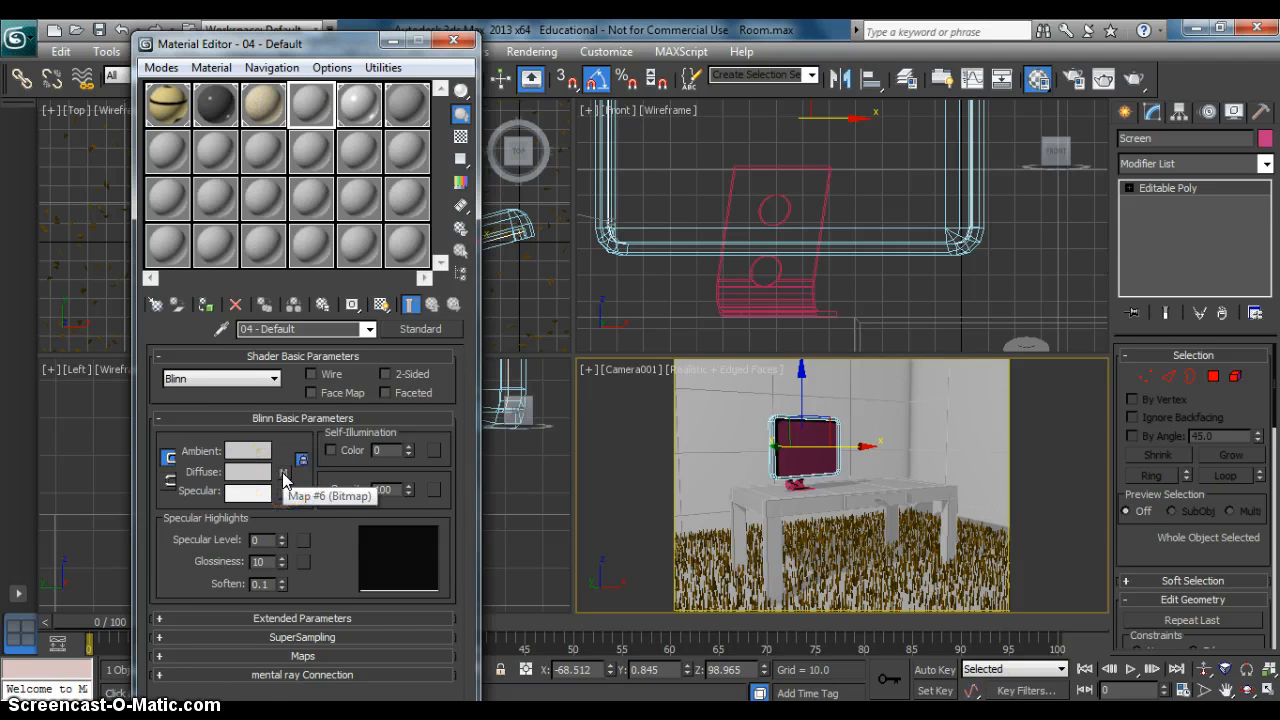
pyautogui.click(284, 475)
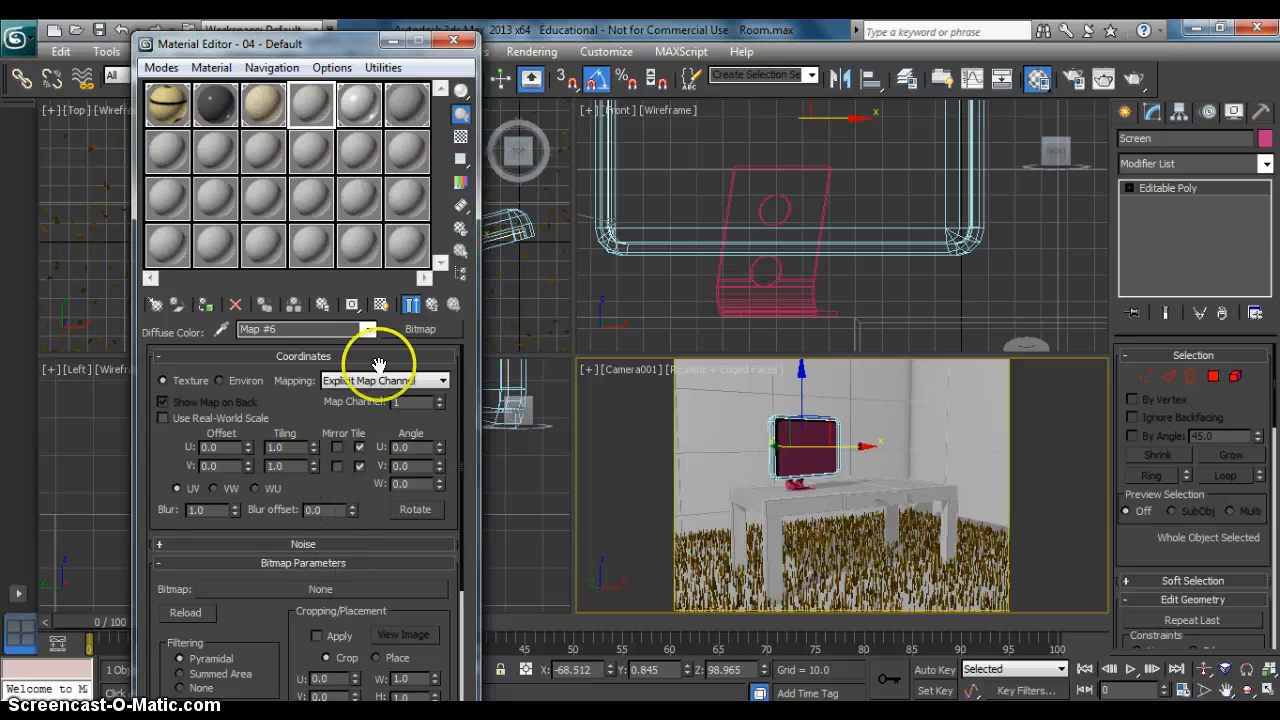
pyautogui.click(263, 586)
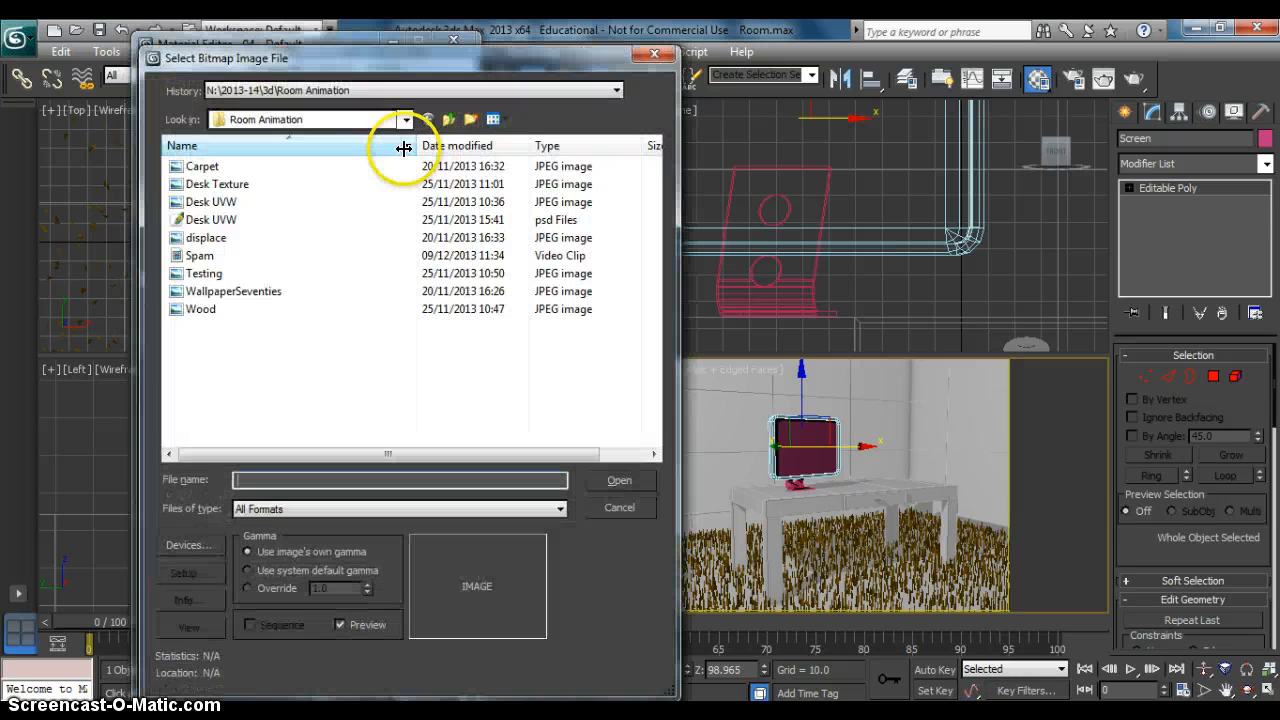
pyautogui.doubleClick(210, 255)
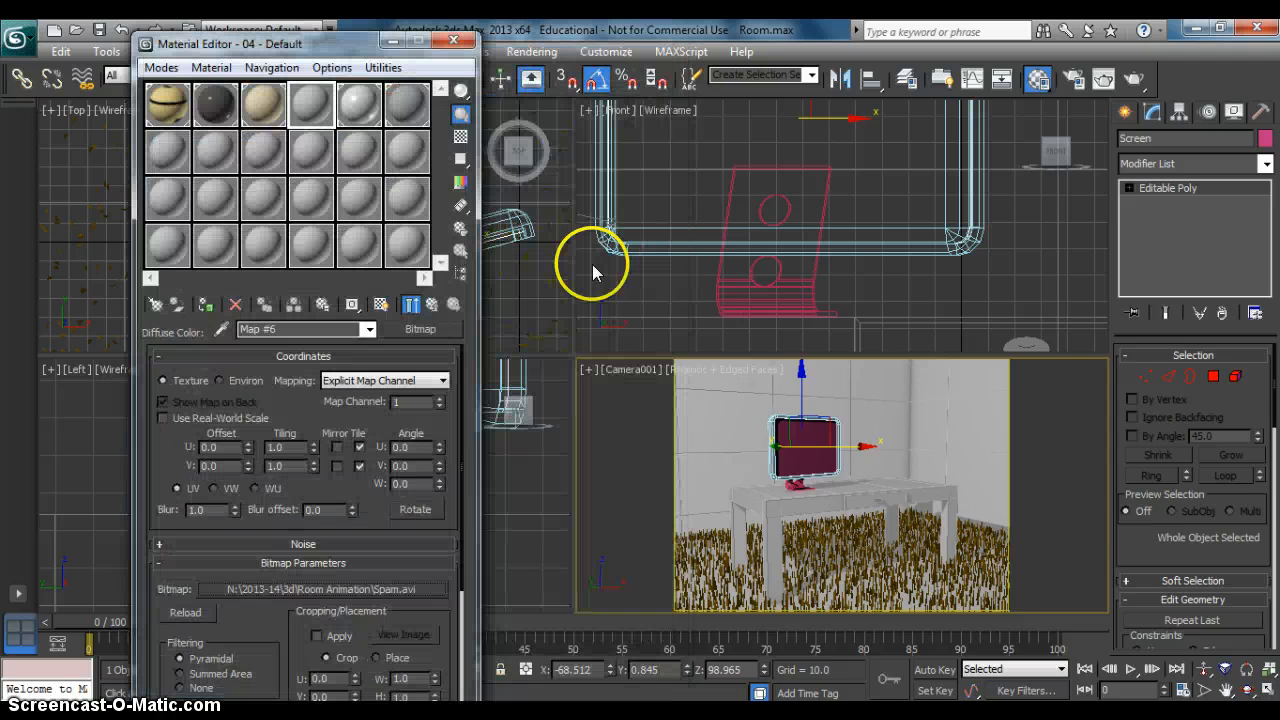
pyautogui.doubleClick(315, 106)
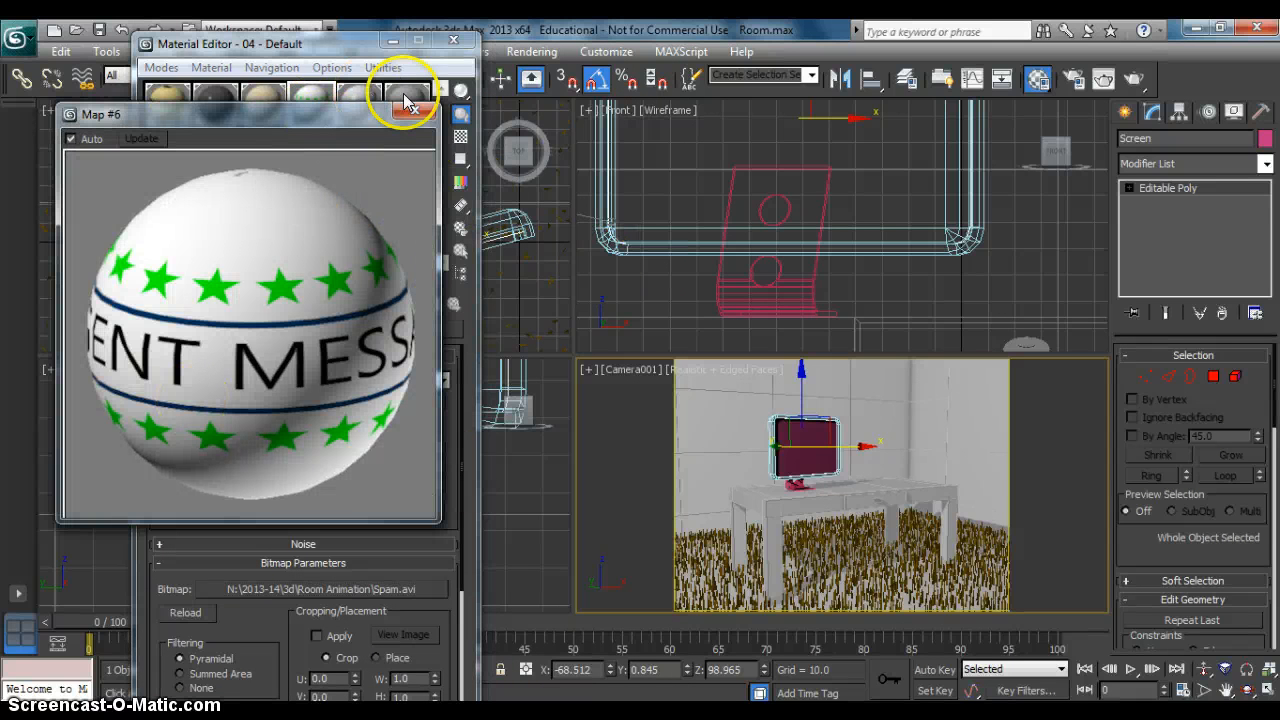
pyautogui.click(414, 110)
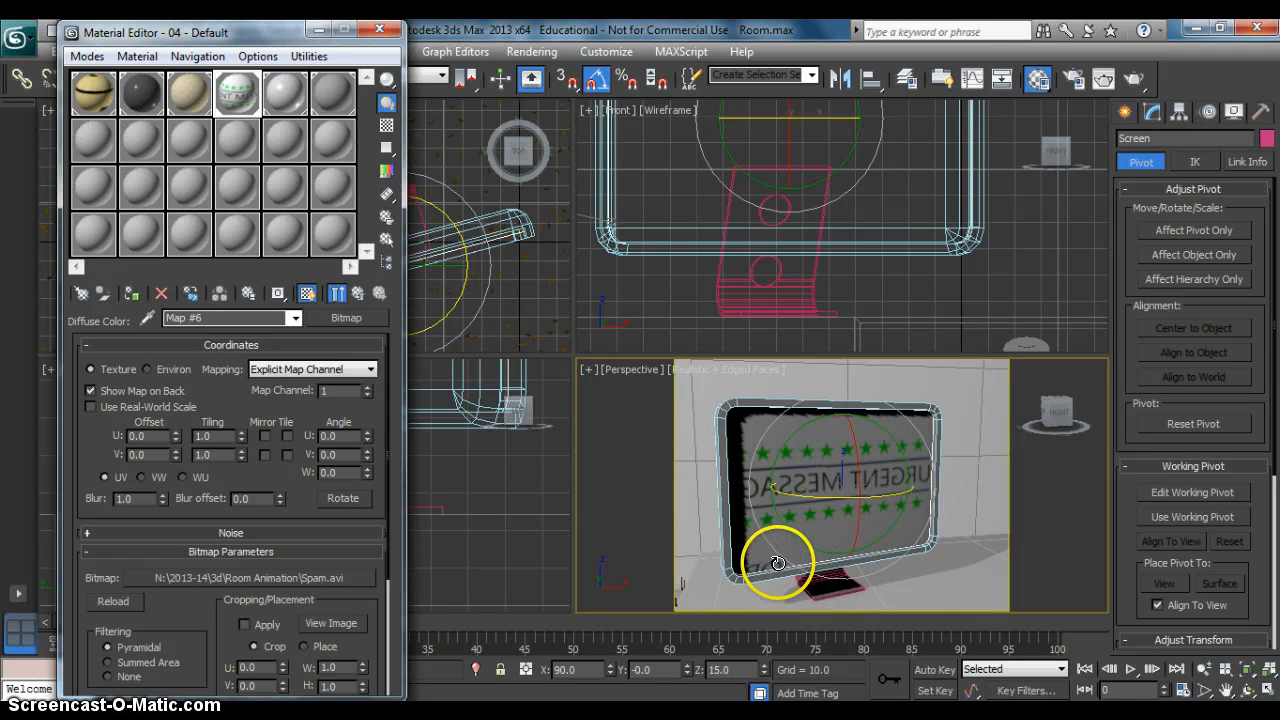
# Set the diffuse map's U and V tiling to 1.25 and return to the parent material.
pyautogui.click(212, 437)
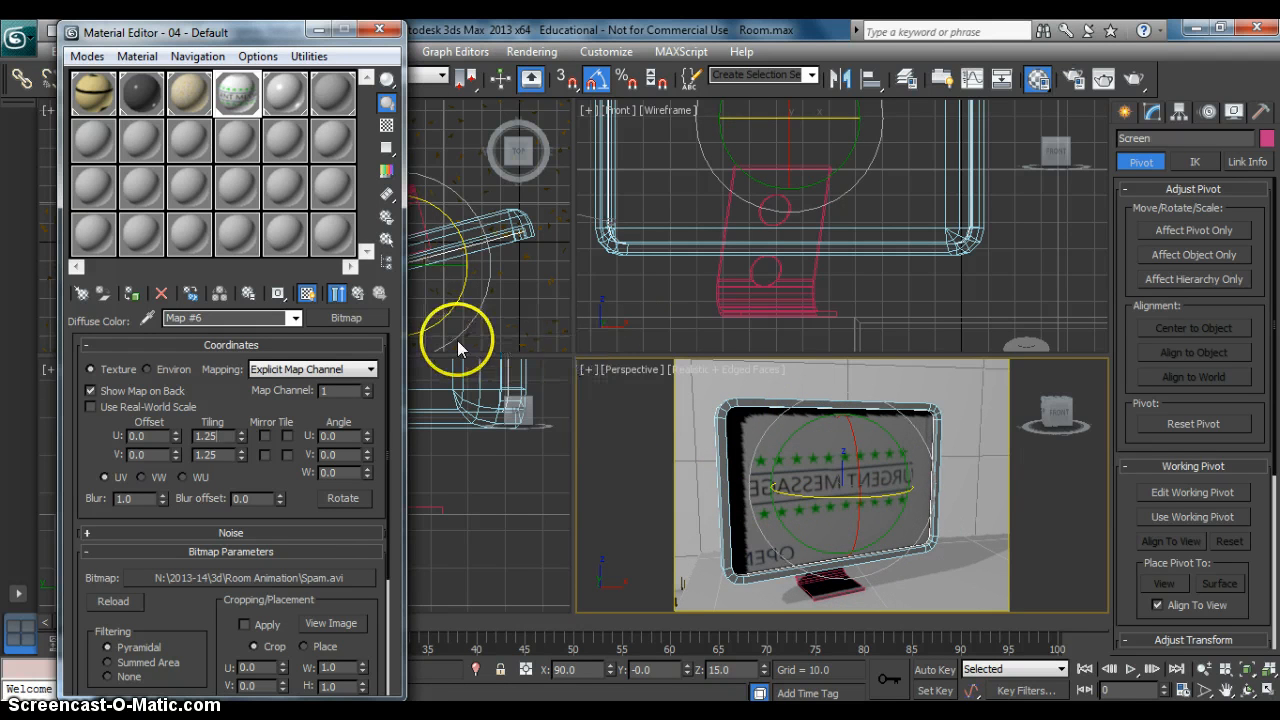
pyautogui.click(360, 297)
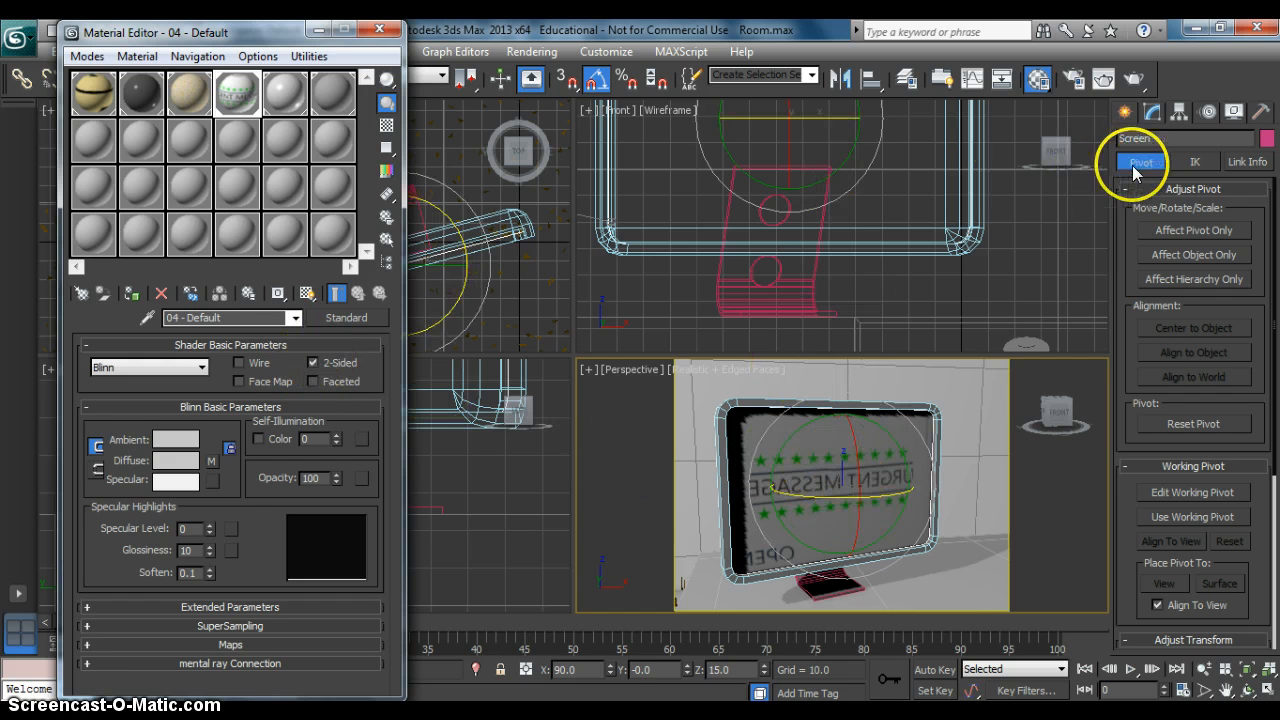
pyautogui.click(1123, 112)
pyautogui.click(1181, 114)
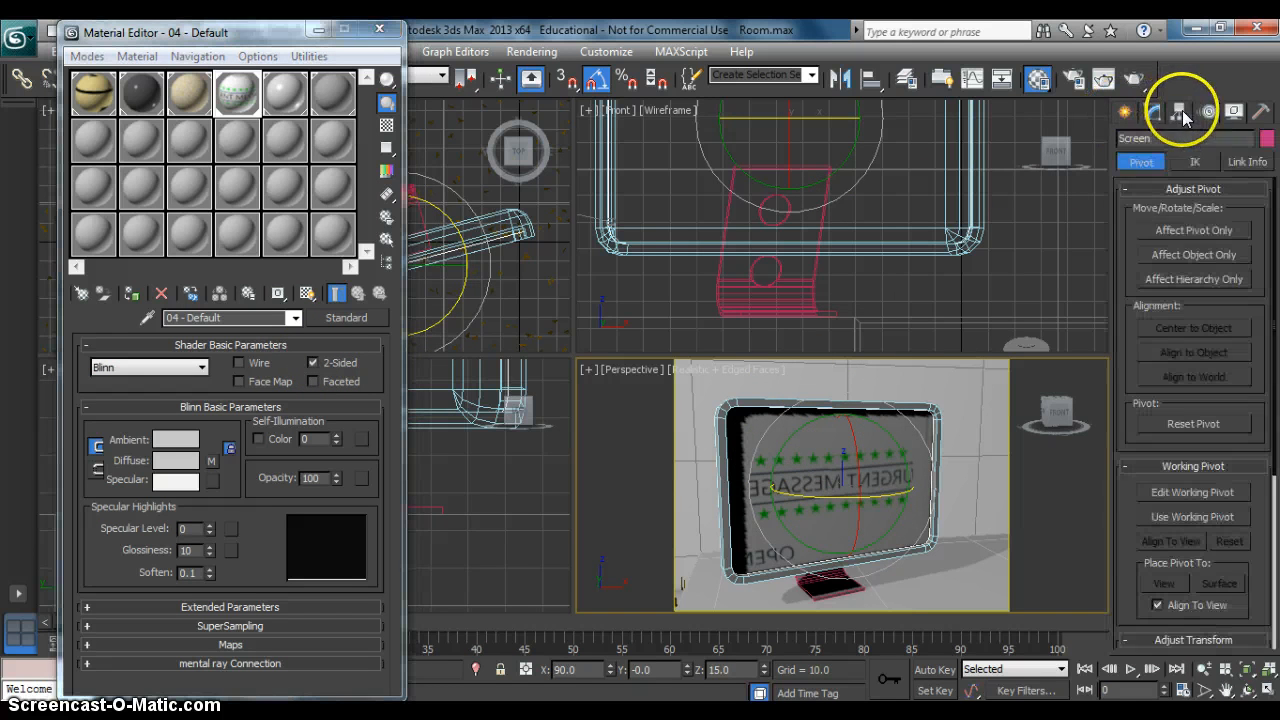
pyautogui.click(1188, 233)
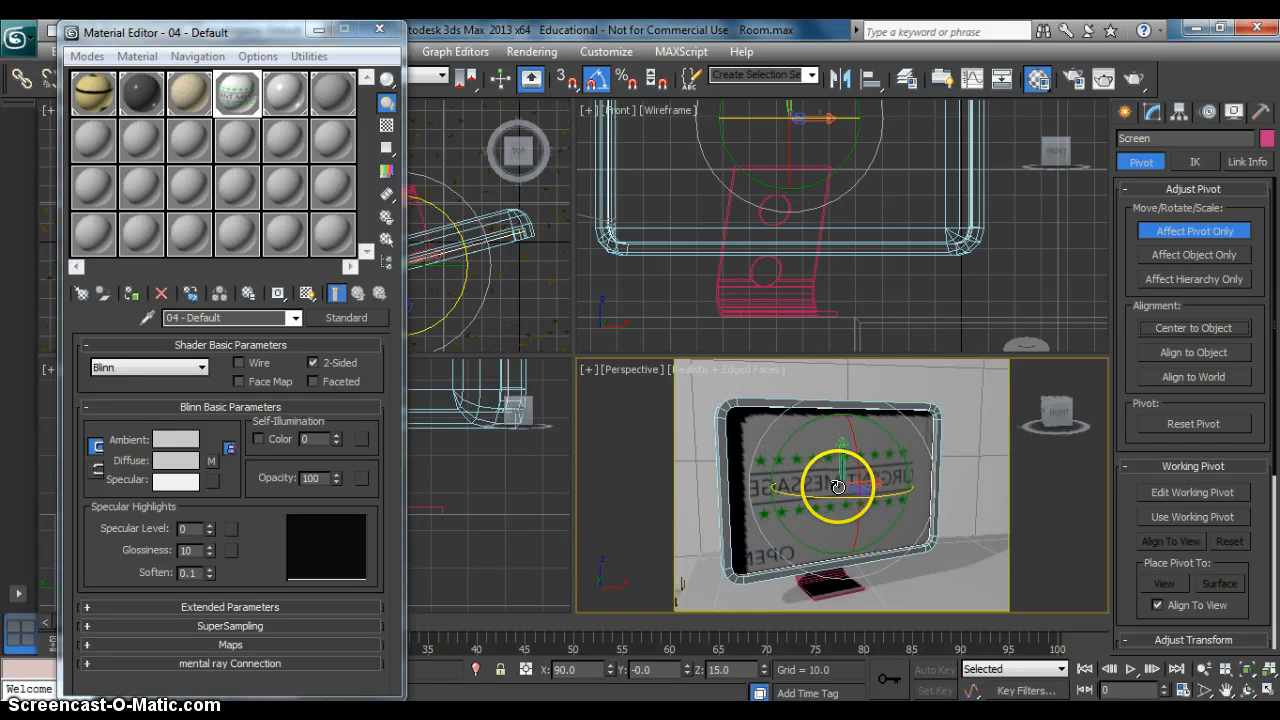
pyautogui.click(1178, 233)
pyautogui.click(1125, 112)
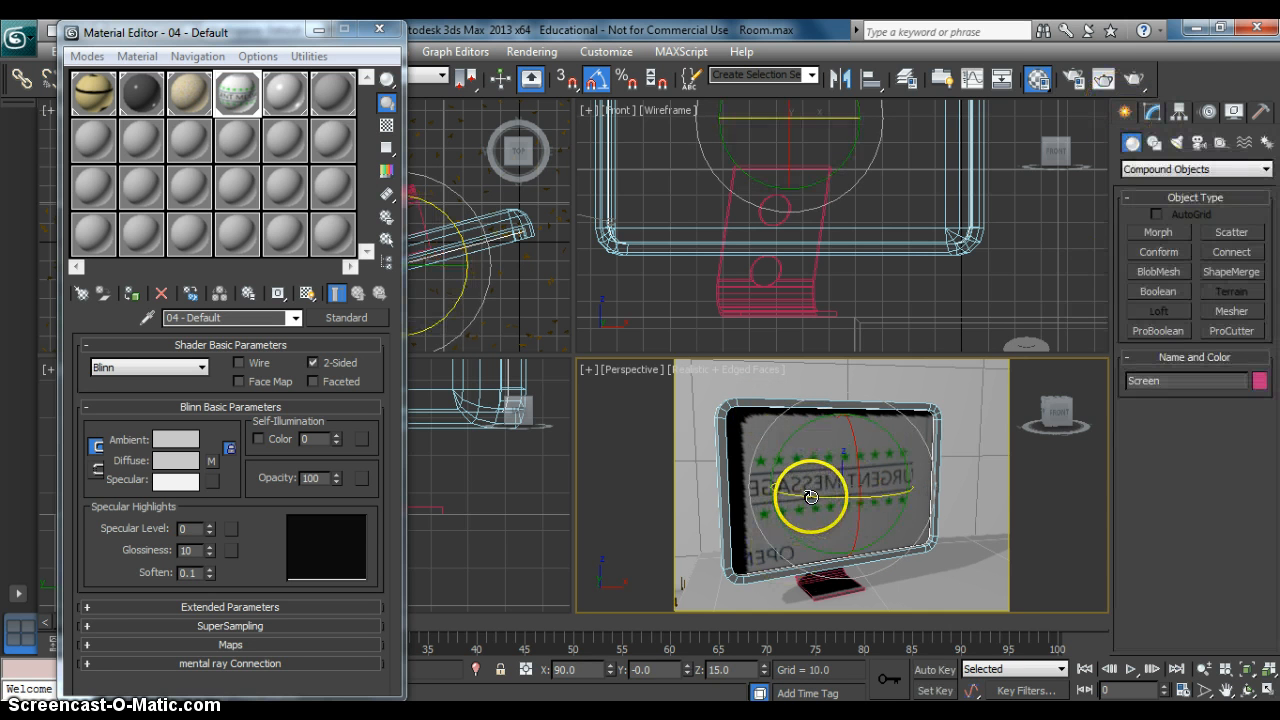
# Rotate the Screen object about its vertical axis to a Z rotation of -165 and close the Material Editor.
pyautogui.moveTo(808, 491); pyautogui.dragTo(980, 500)
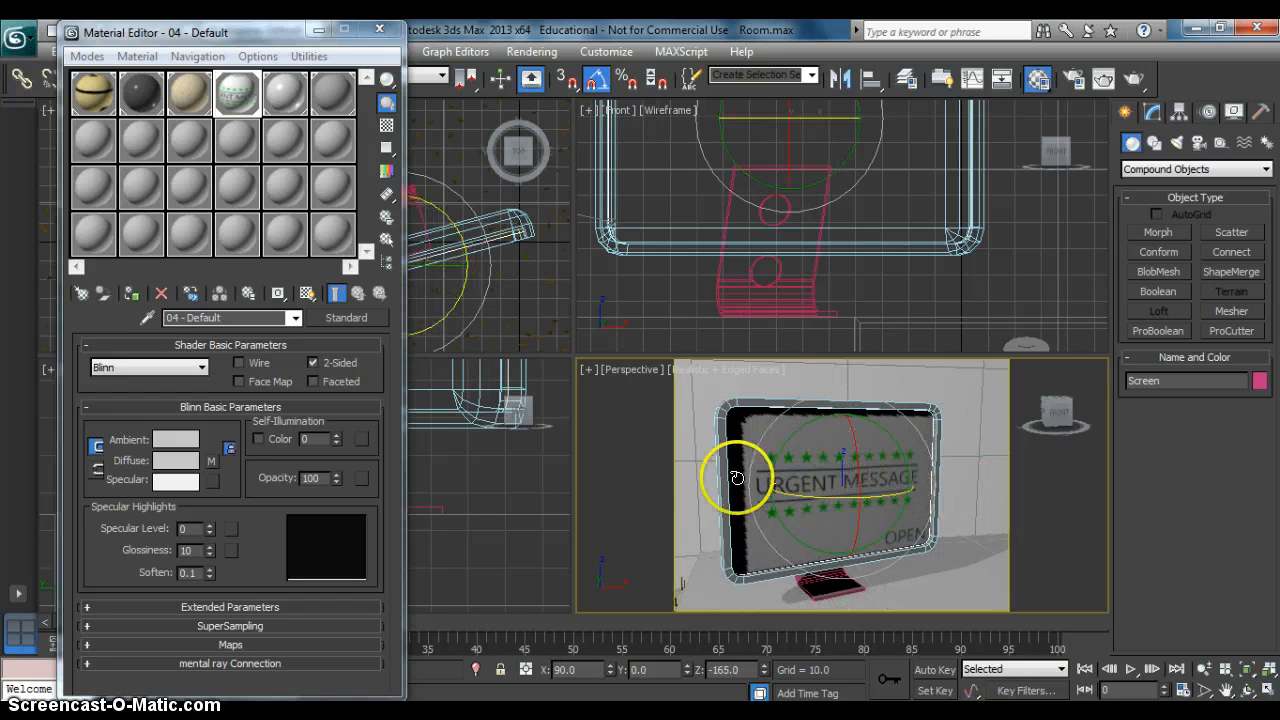
pyautogui.click(382, 32)
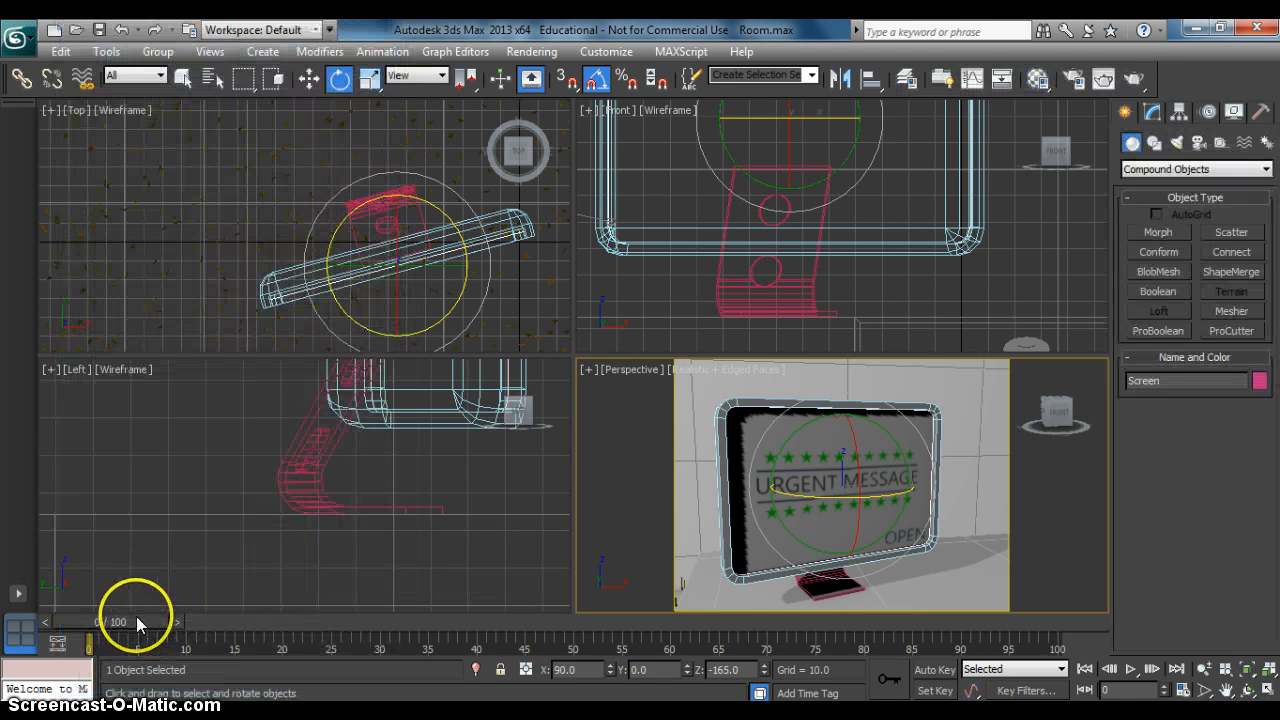
# Scrub the animation from frame 0 to frame 41 to check the video texture on the monitor.
pyautogui.moveTo(136, 616); pyautogui.dragTo(187, 624)
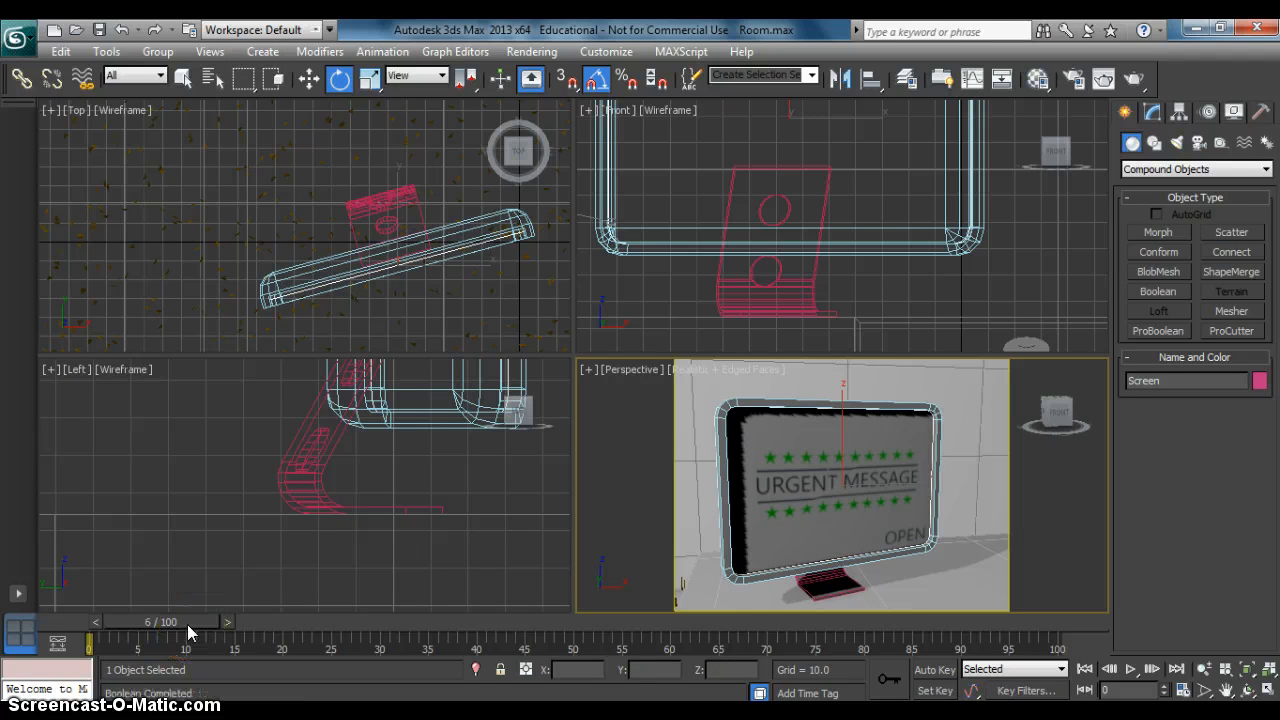
pyautogui.moveTo(188, 627); pyautogui.dragTo(415, 624)
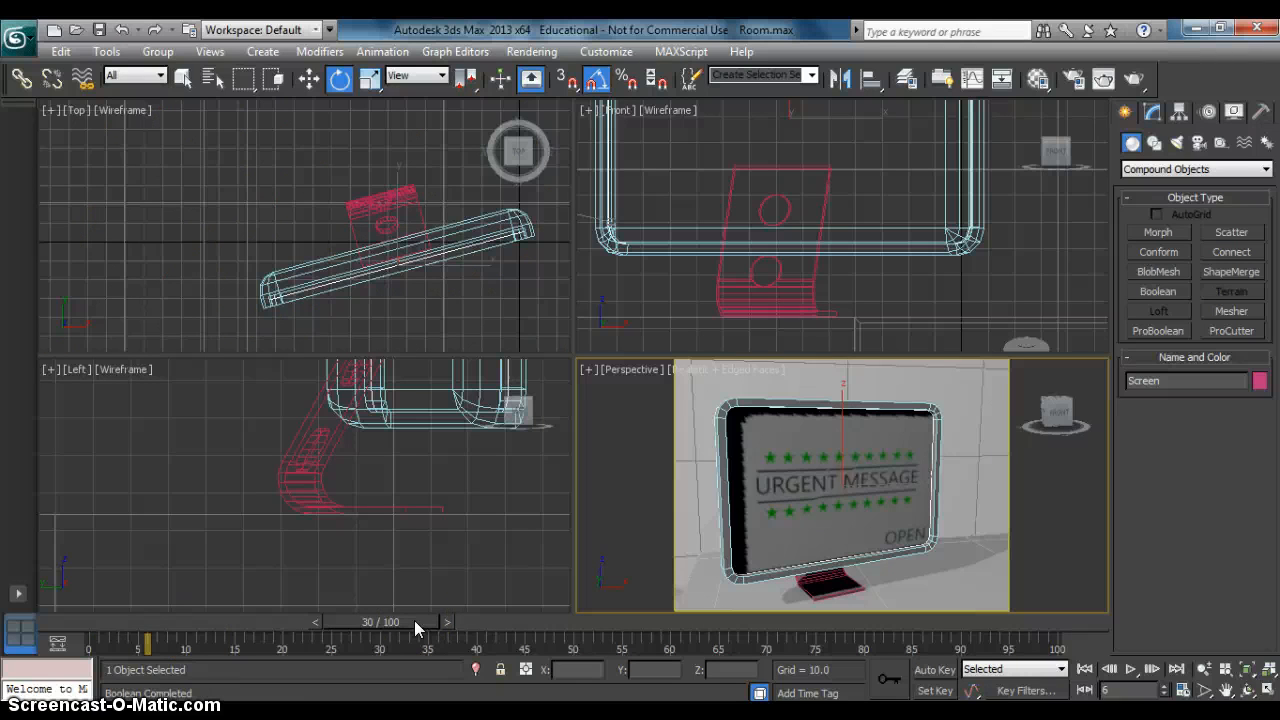
pyautogui.moveTo(414, 620); pyautogui.dragTo(461, 622)
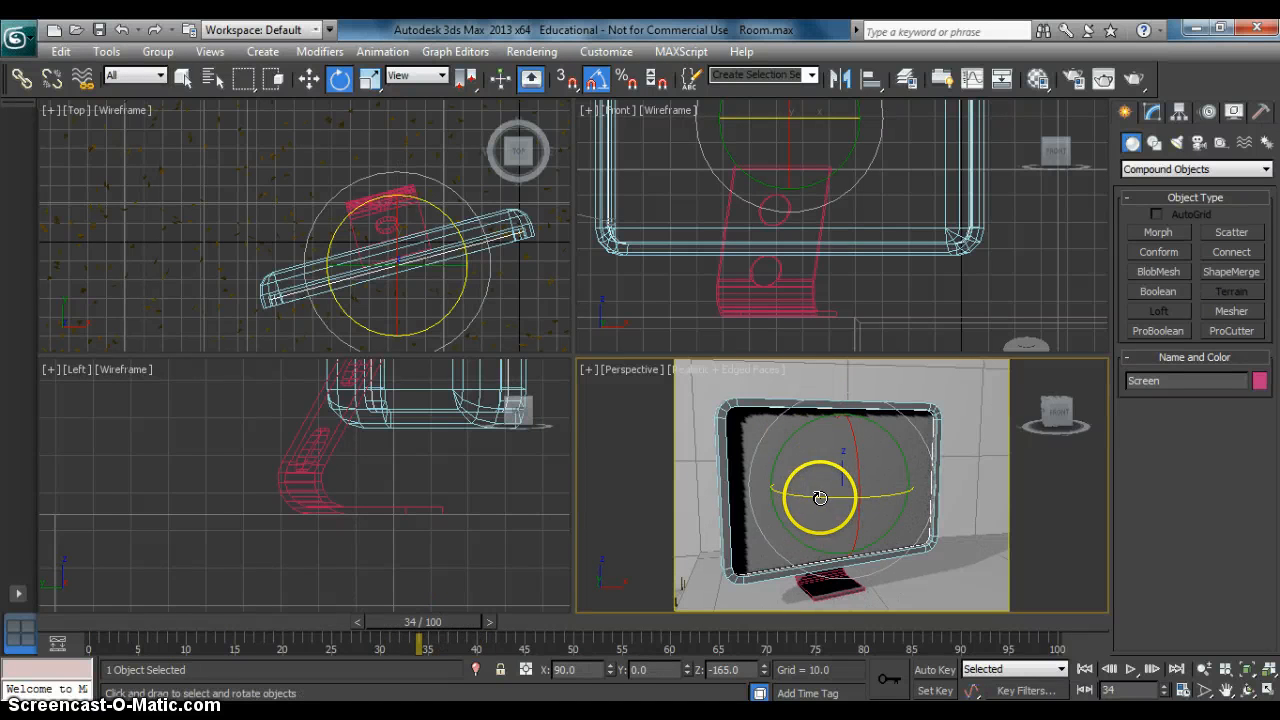
pyautogui.moveTo(438, 619); pyautogui.dragTo(483, 619)
pyautogui.click(523, 620)
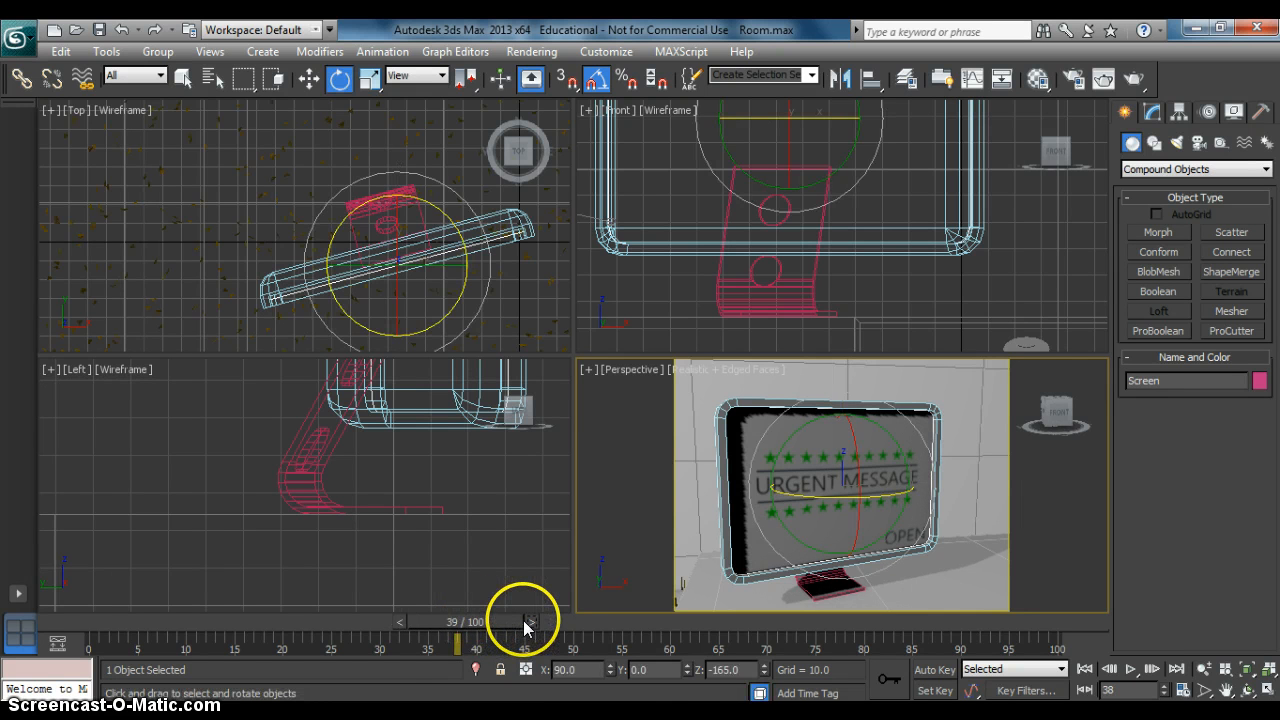
pyautogui.click(529, 618)
pyautogui.click(537, 617)
# Toggle the Spam.avi map's viewport display in the Material Editor and scrub the animation to frame 45.
pyautogui.press('m')
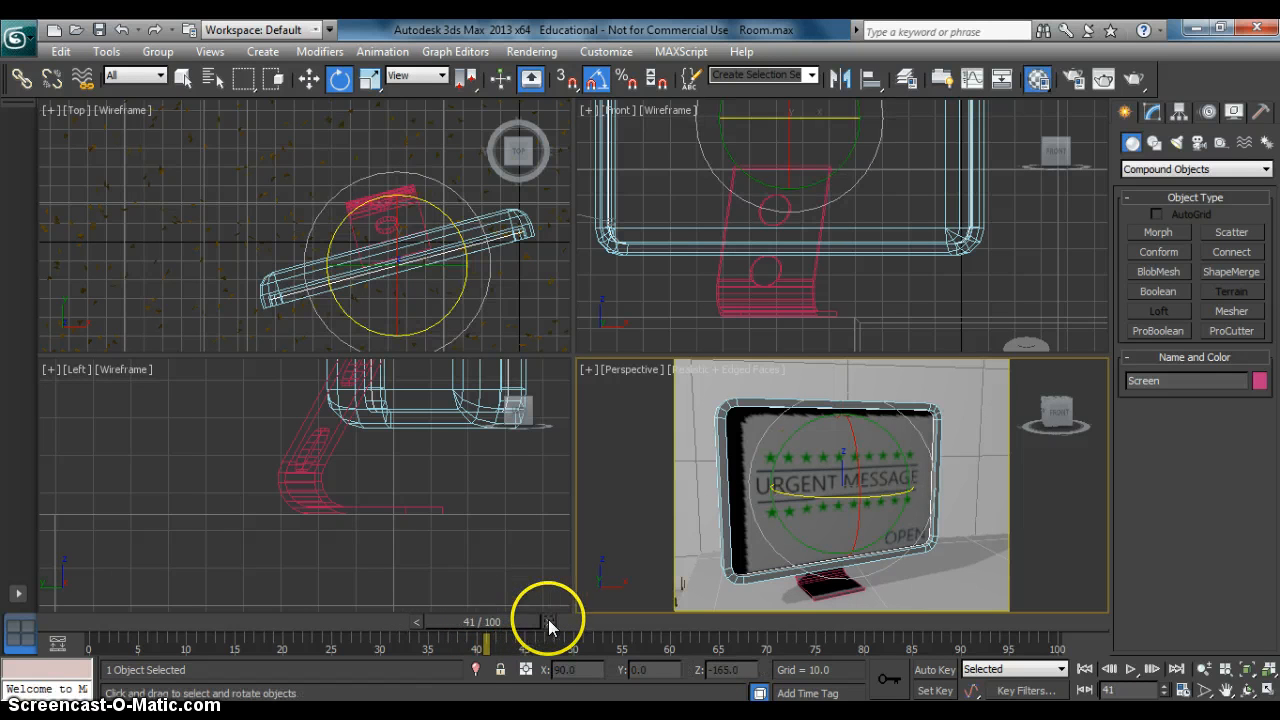
pyautogui.click(211, 452)
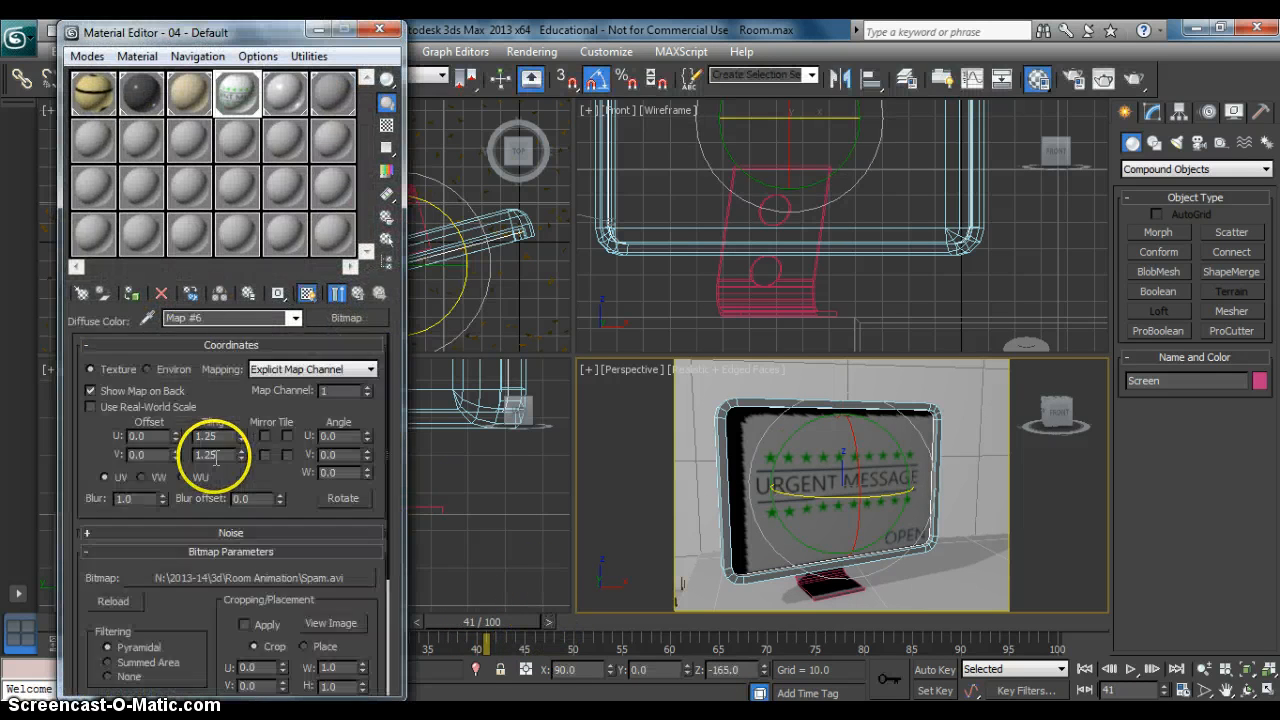
pyautogui.click(307, 292)
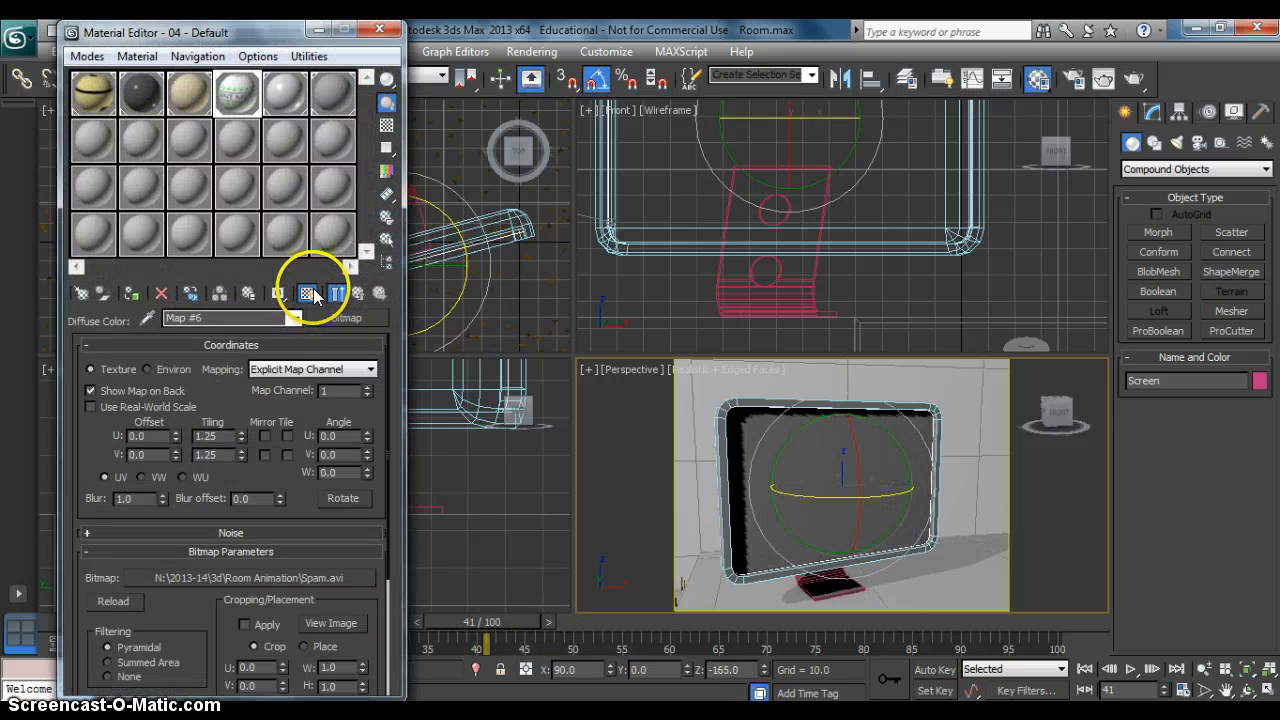
pyautogui.click(381, 29)
pyautogui.moveTo(487, 621); pyautogui.dragTo(534, 623)
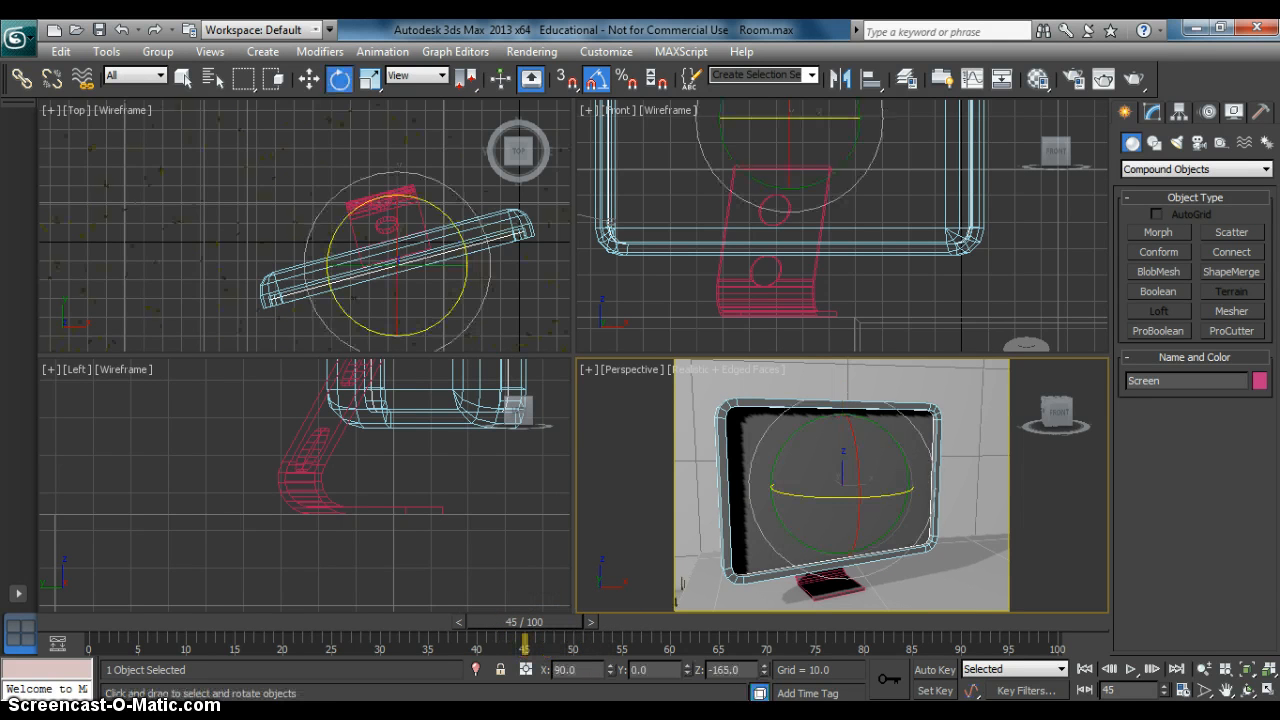
# Configure the animation time to the PAL frame rate with a start time of 0 and an end time of 40.
pyautogui.click(1183, 694)
pyautogui.click(543, 292)
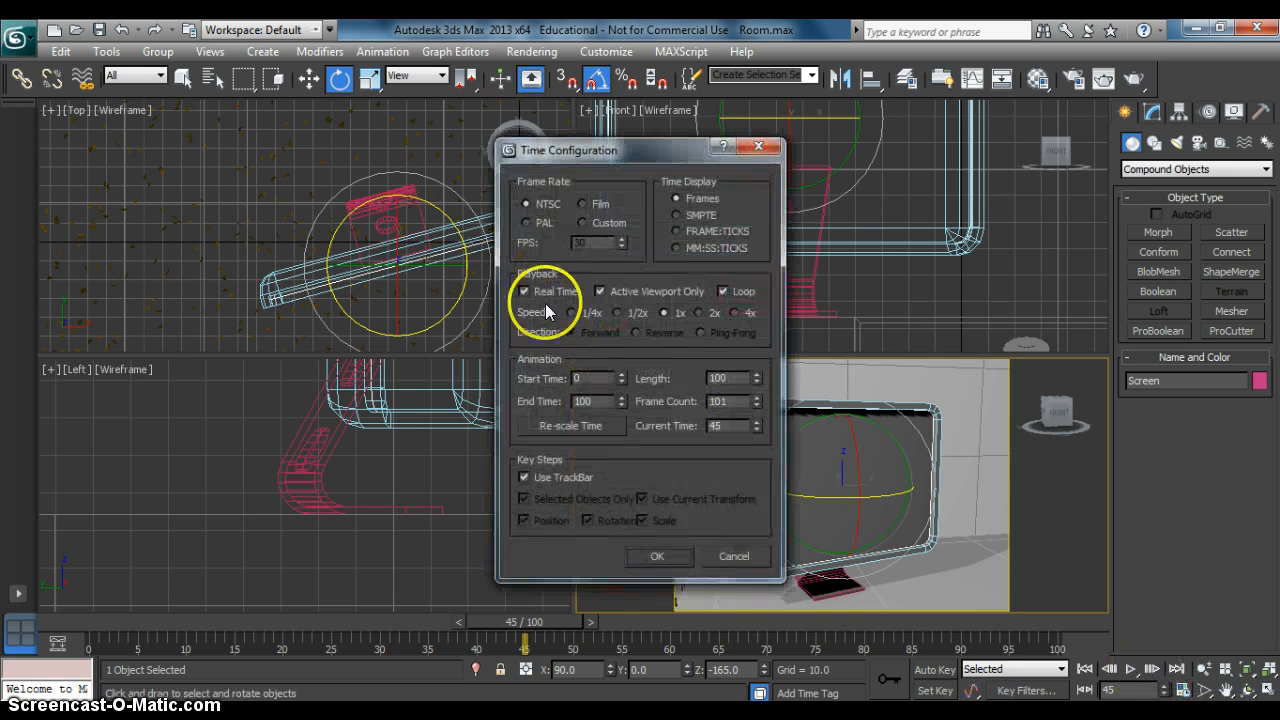
pyautogui.click(537, 214)
pyautogui.click(536, 220)
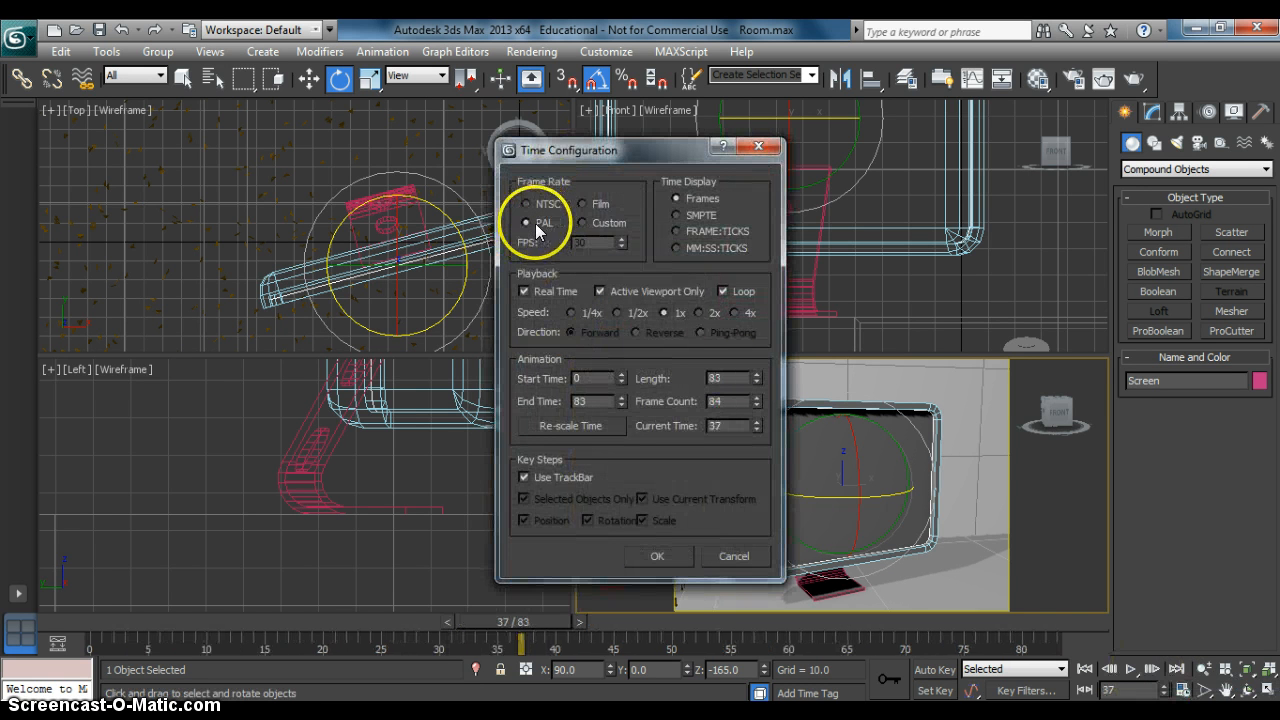
pyautogui.moveTo(587, 401); pyautogui.dragTo(558, 403)
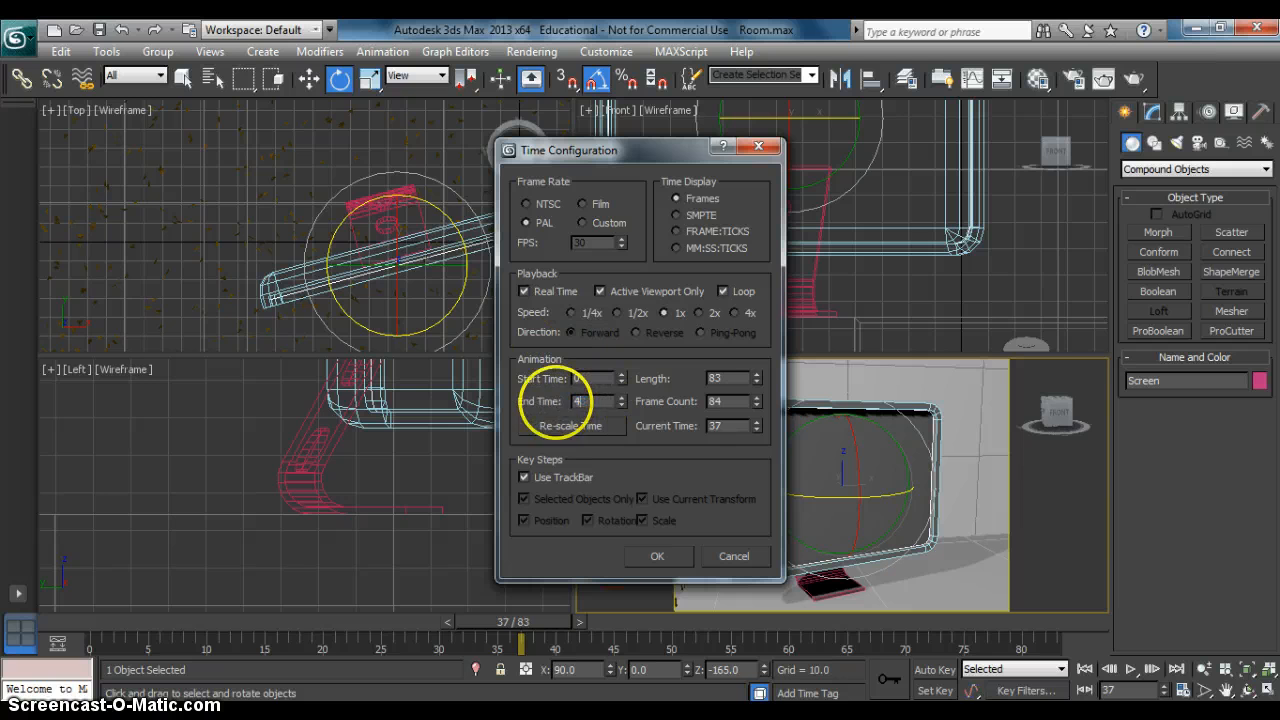
pyautogui.write('40')
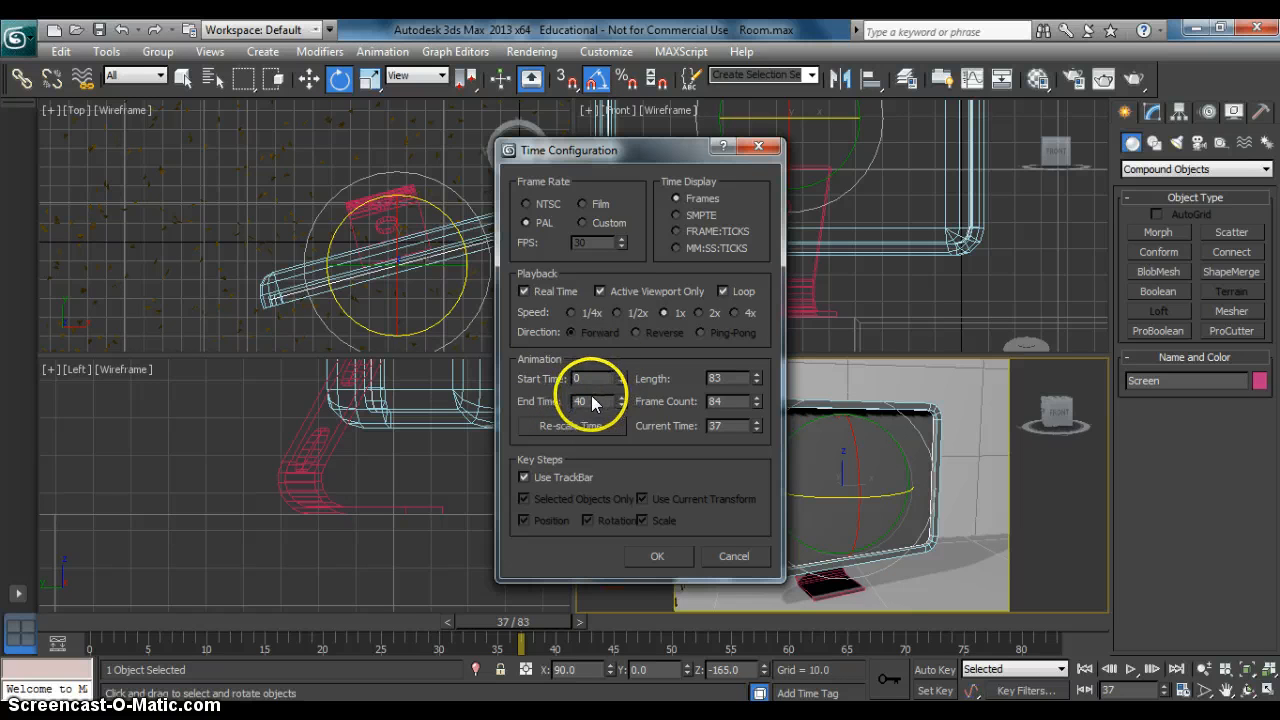
pyautogui.click(606, 376)
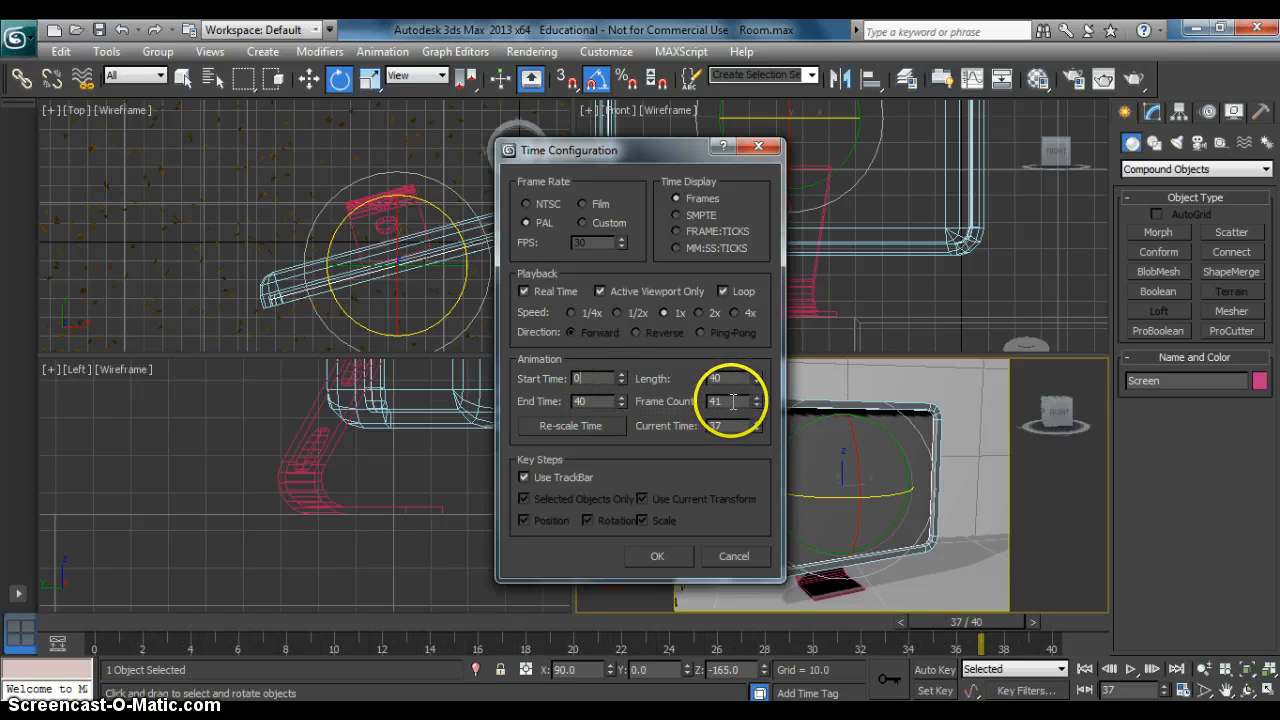
pyautogui.click(757, 405)
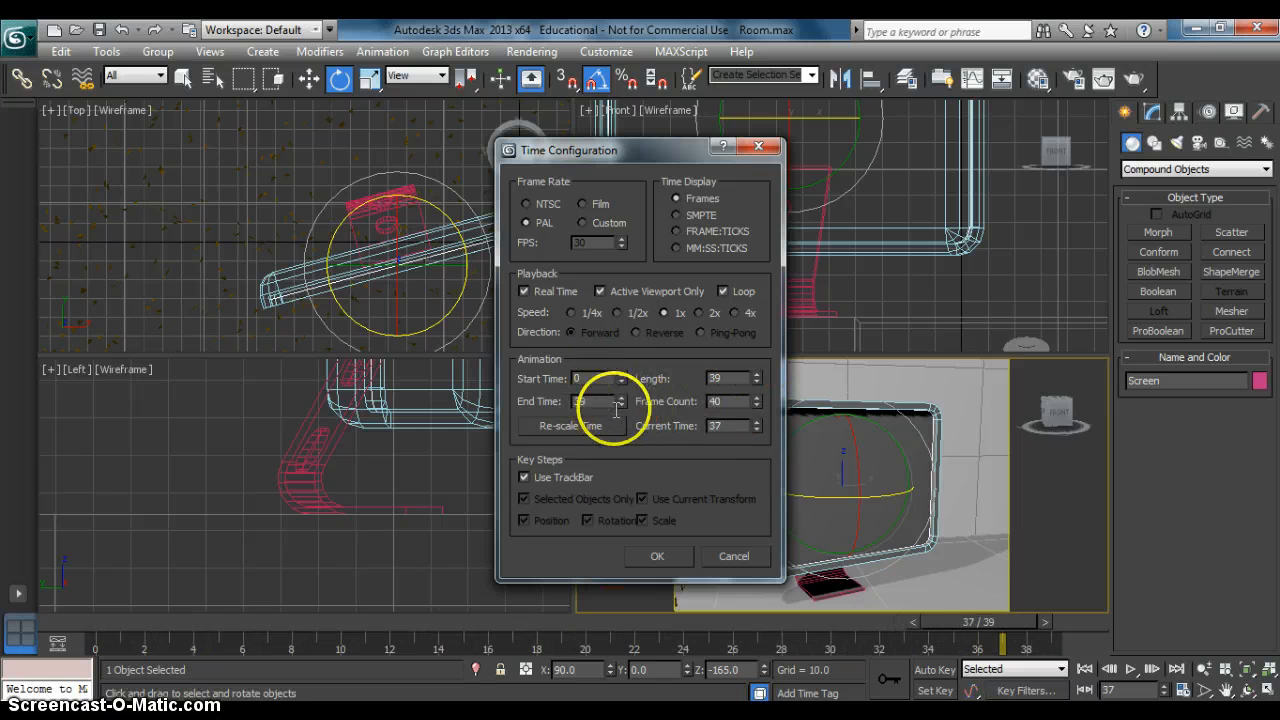
pyautogui.click(760, 396)
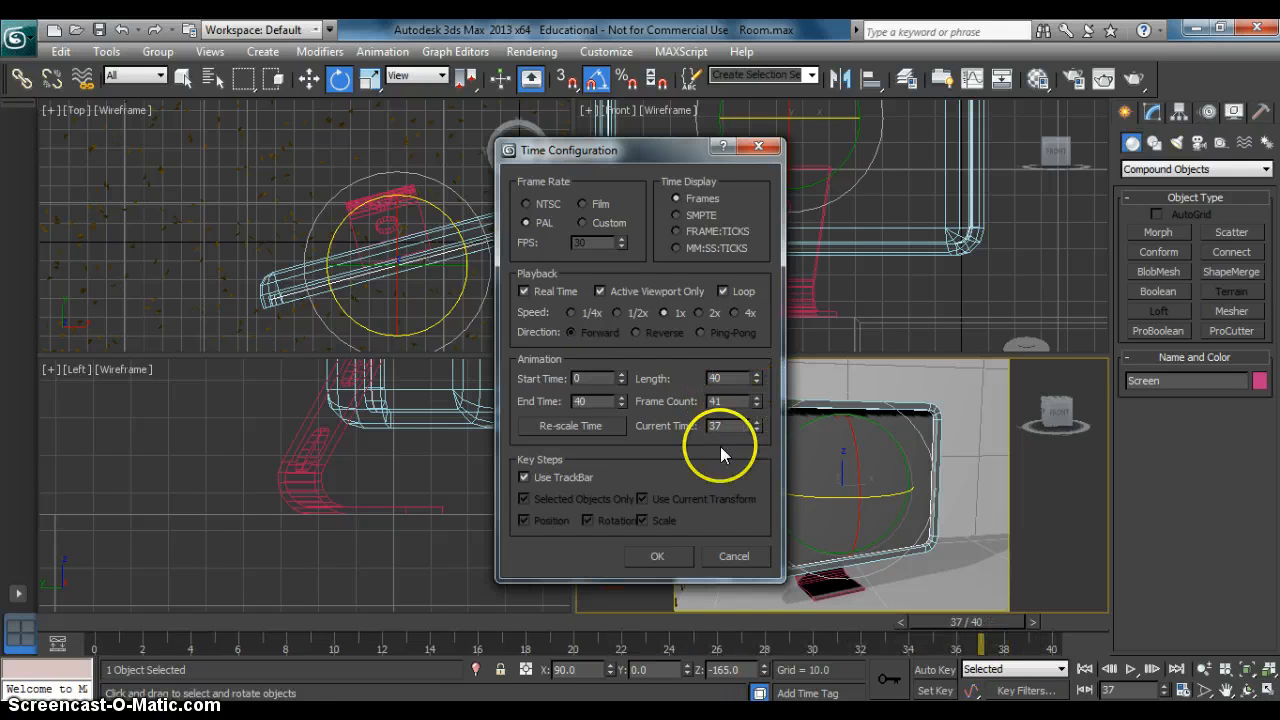
pyautogui.click(662, 554)
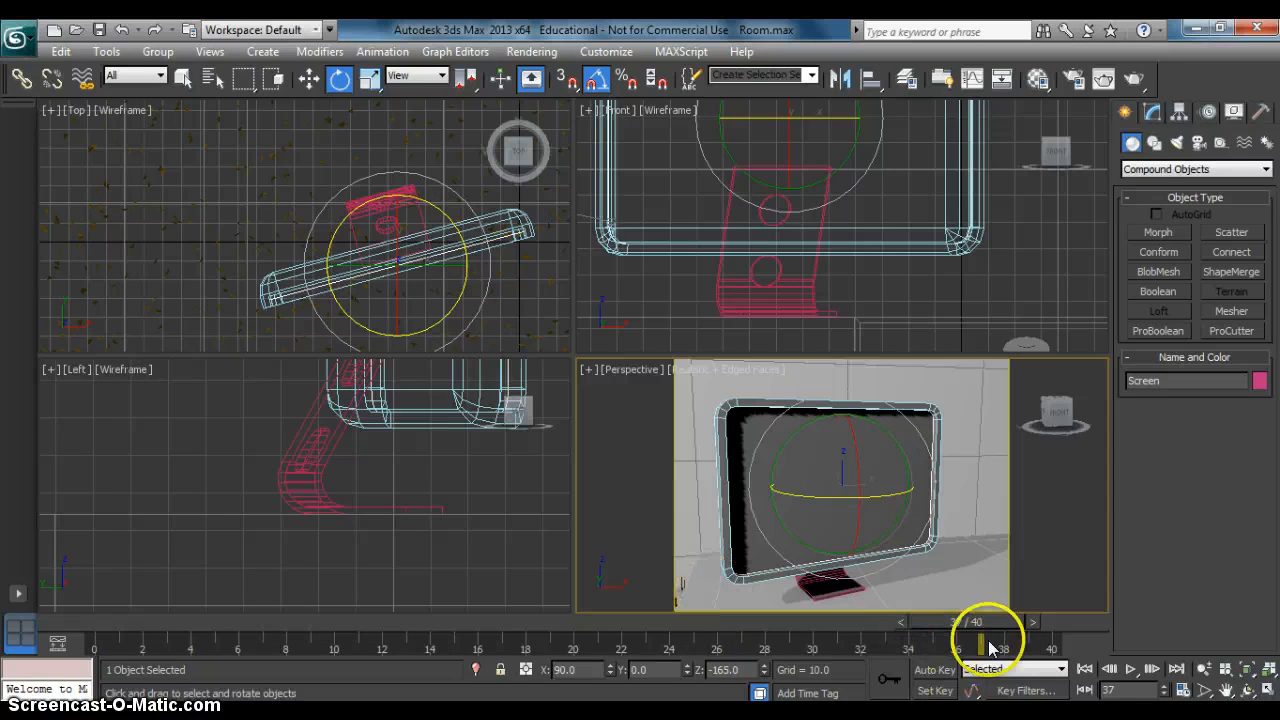
# Return the animation to frame 0 and frame the monitor and desk closely in an angled perspective view.
pyautogui.moveTo(975, 617); pyautogui.dragTo(90, 624)
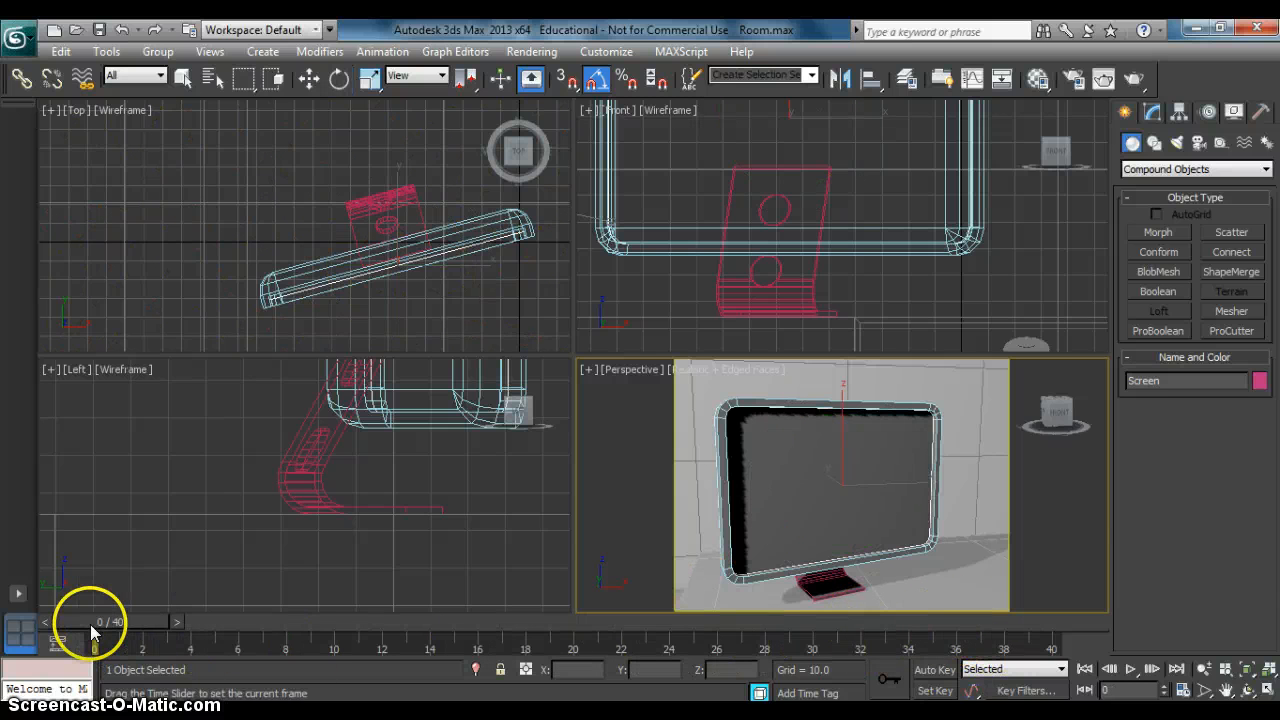
pyautogui.press('e')
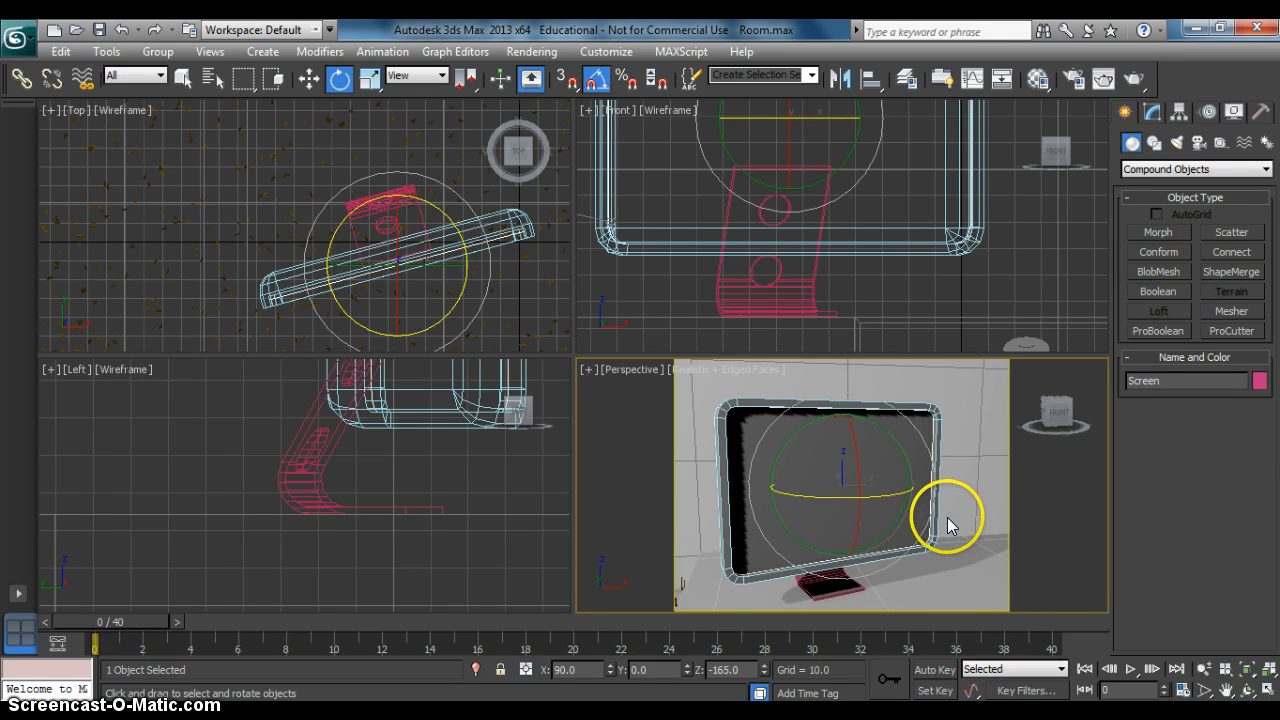
pyautogui.press('c')
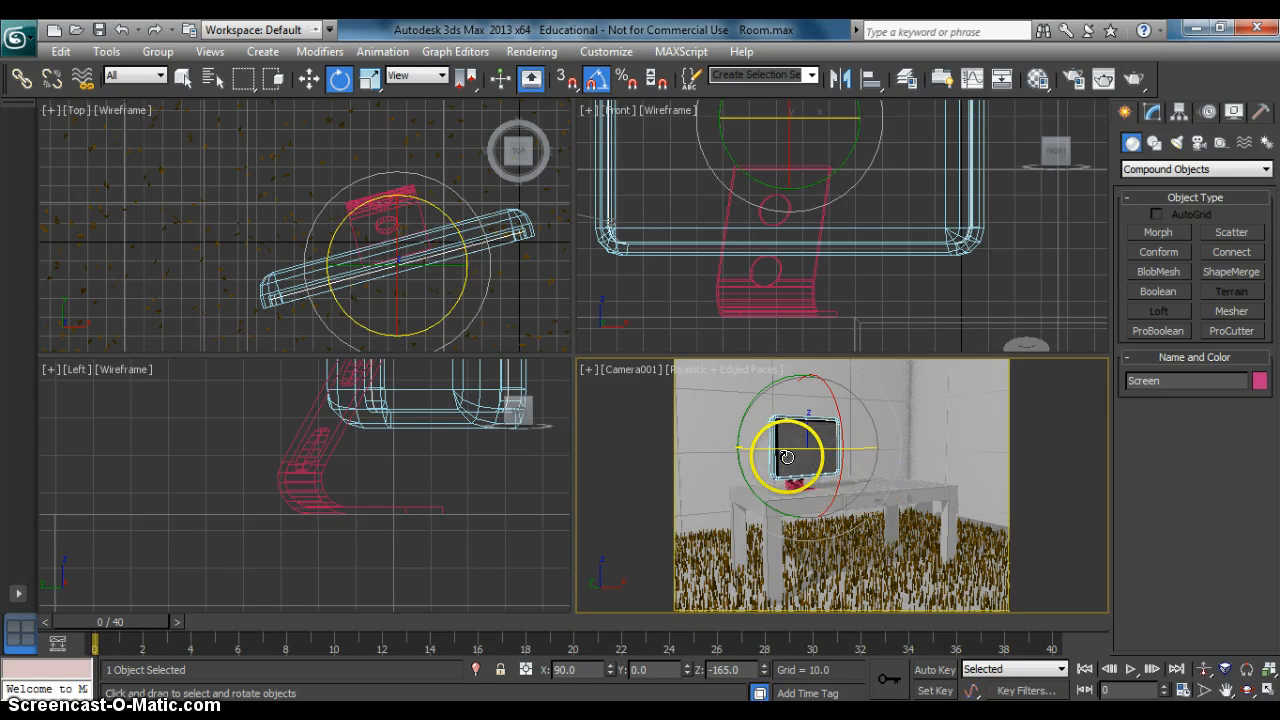
pyautogui.press('p')
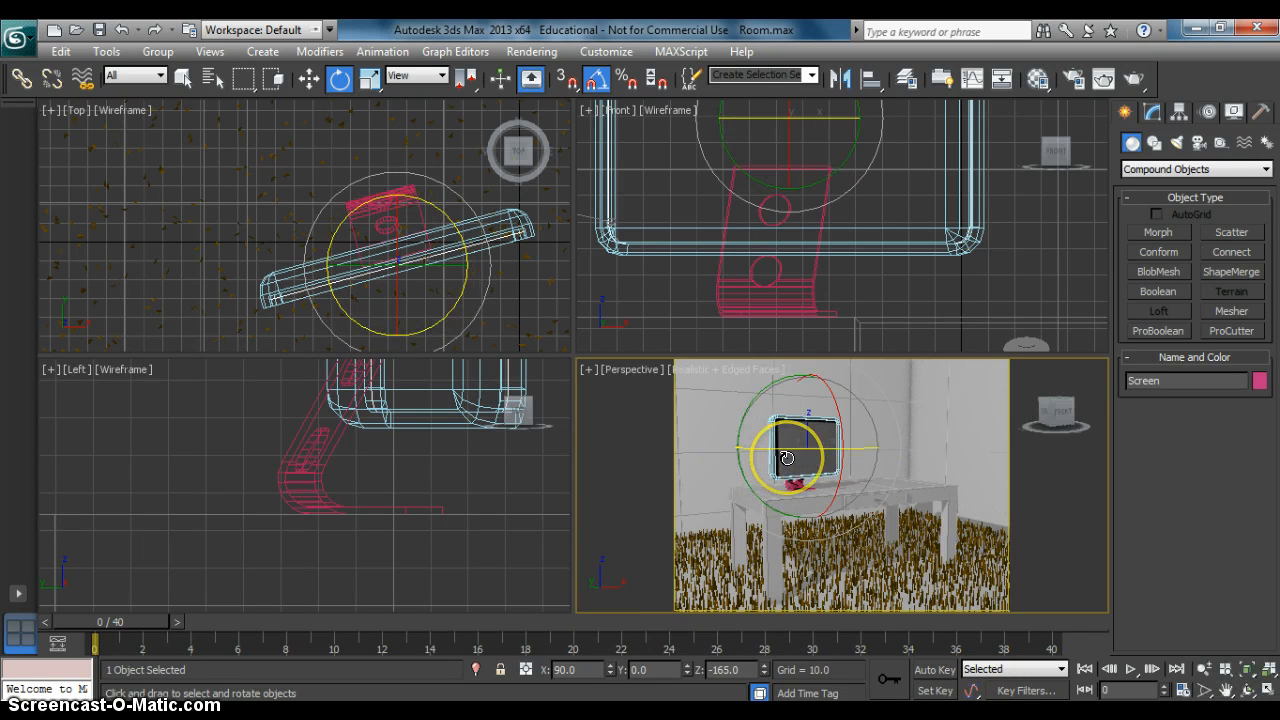
pyautogui.moveTo(829, 472); pyautogui.dragTo(824, 506)
pyautogui.scroll(2, 800, 475)
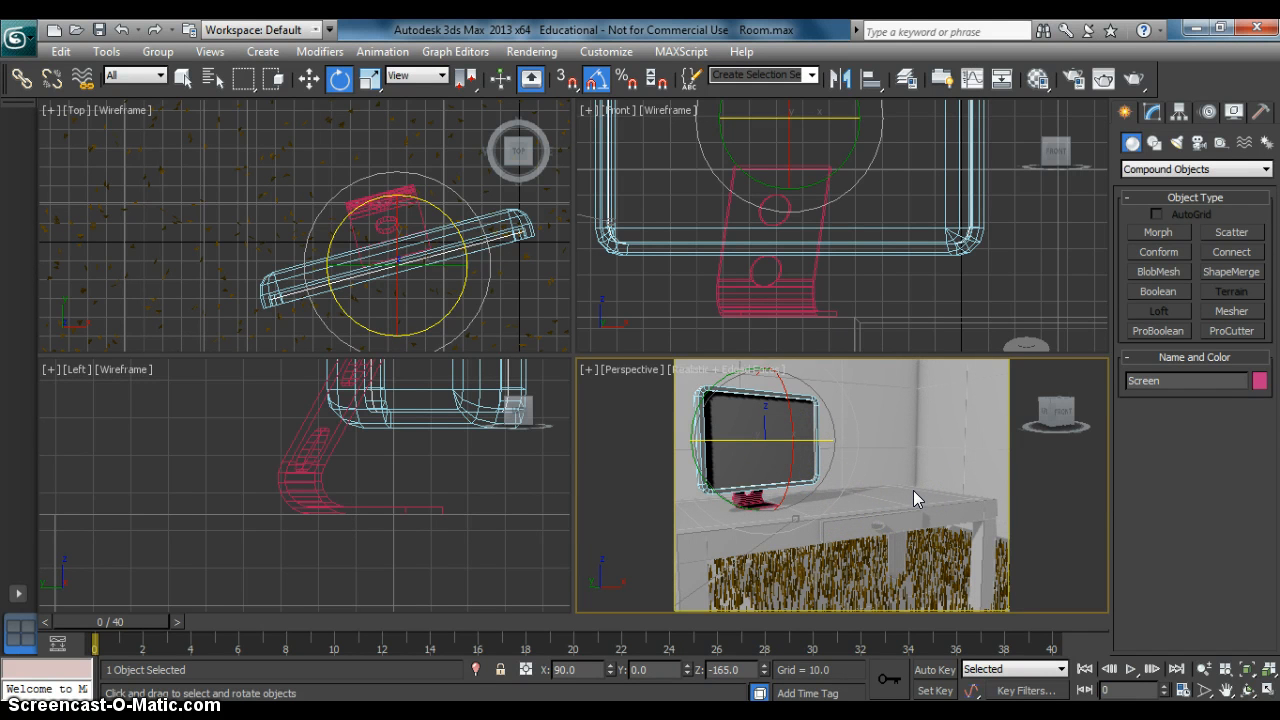
# Set the render's time output to the active time segment, frames 0 to 40.
pyautogui.press('F10')
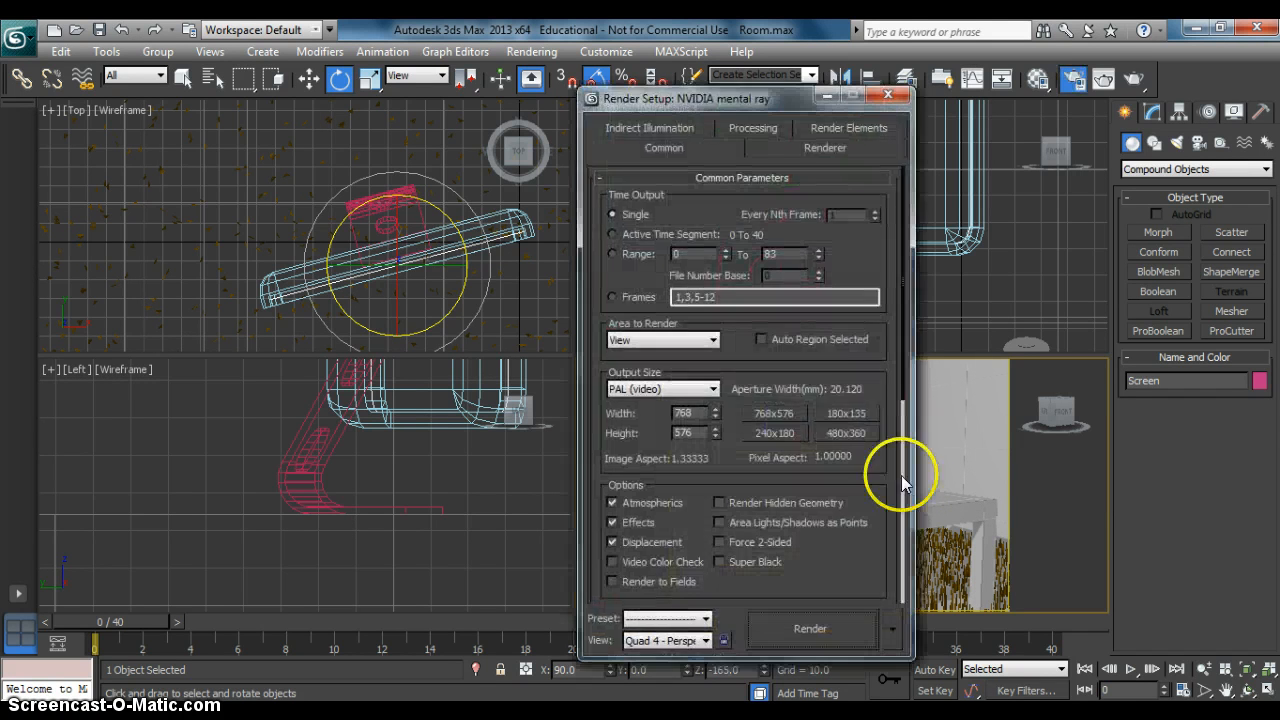
pyautogui.moveTo(762, 102); pyautogui.dragTo(424, 97)
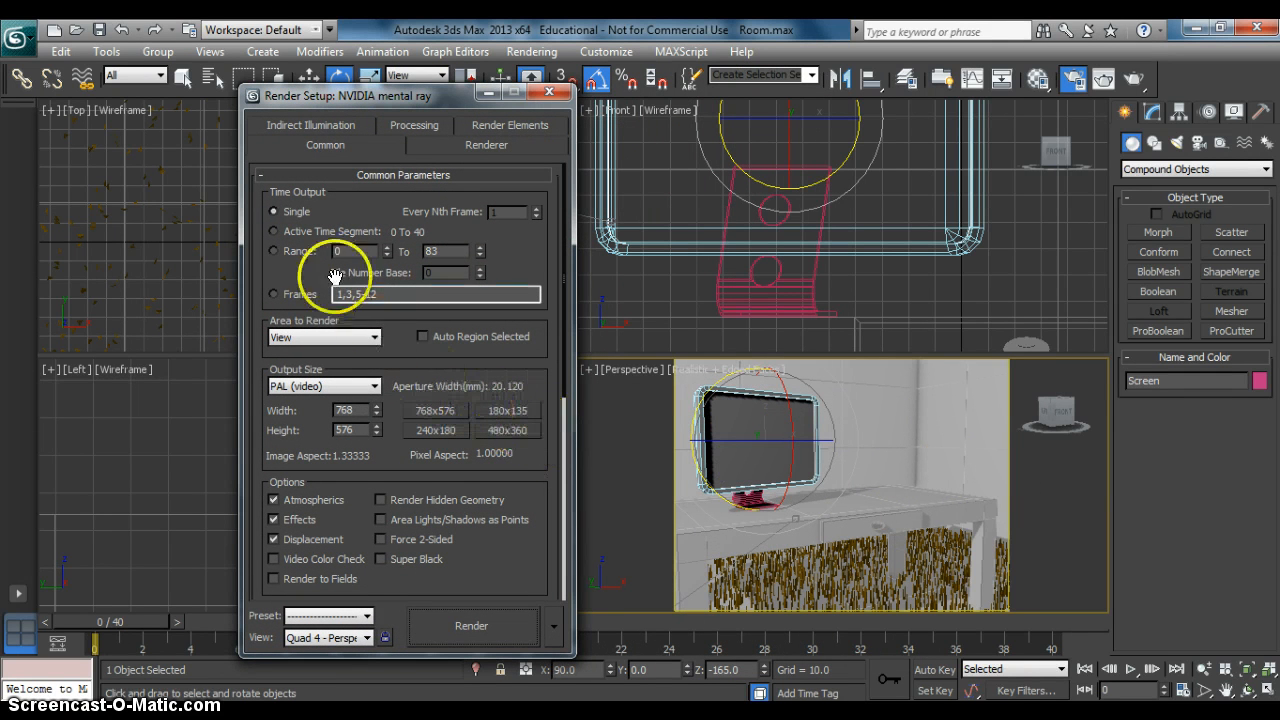
pyautogui.click(283, 232)
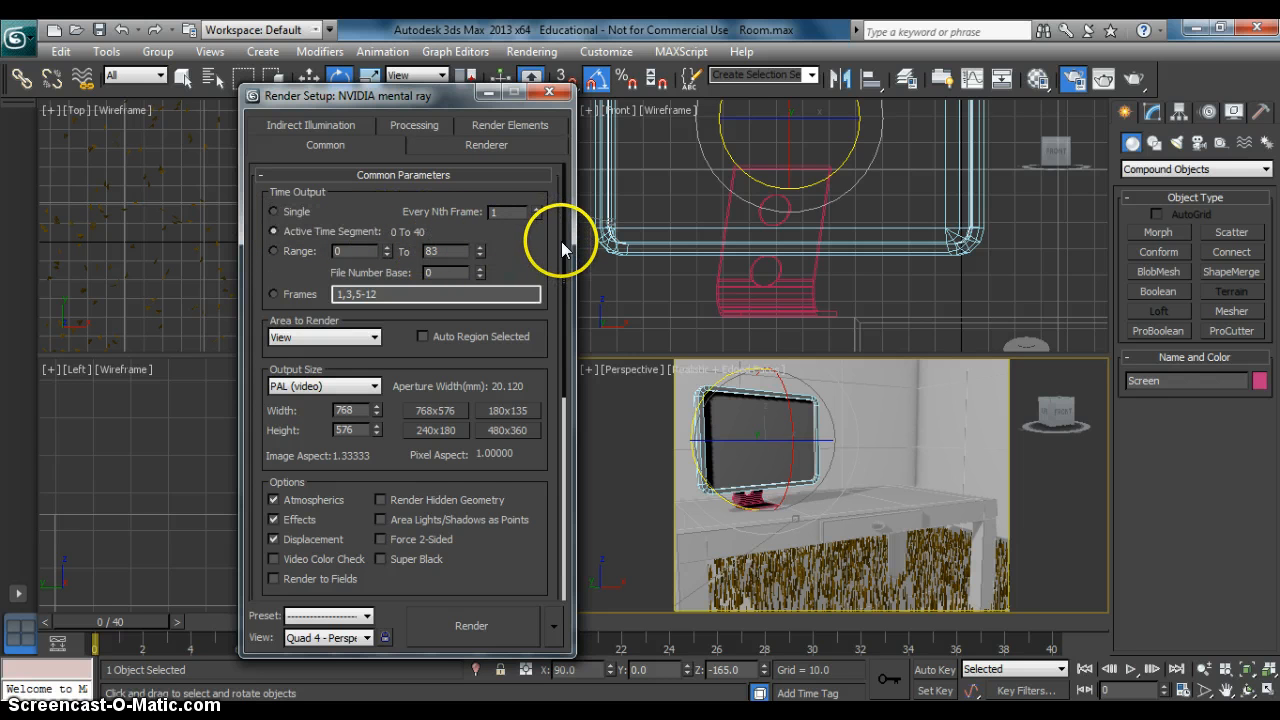
# Set the render output to an AVI file named Test Render Screen in the Room Animation folder and accept the compression settings.
pyautogui.moveTo(561, 241); pyautogui.dragTo(569, 514)
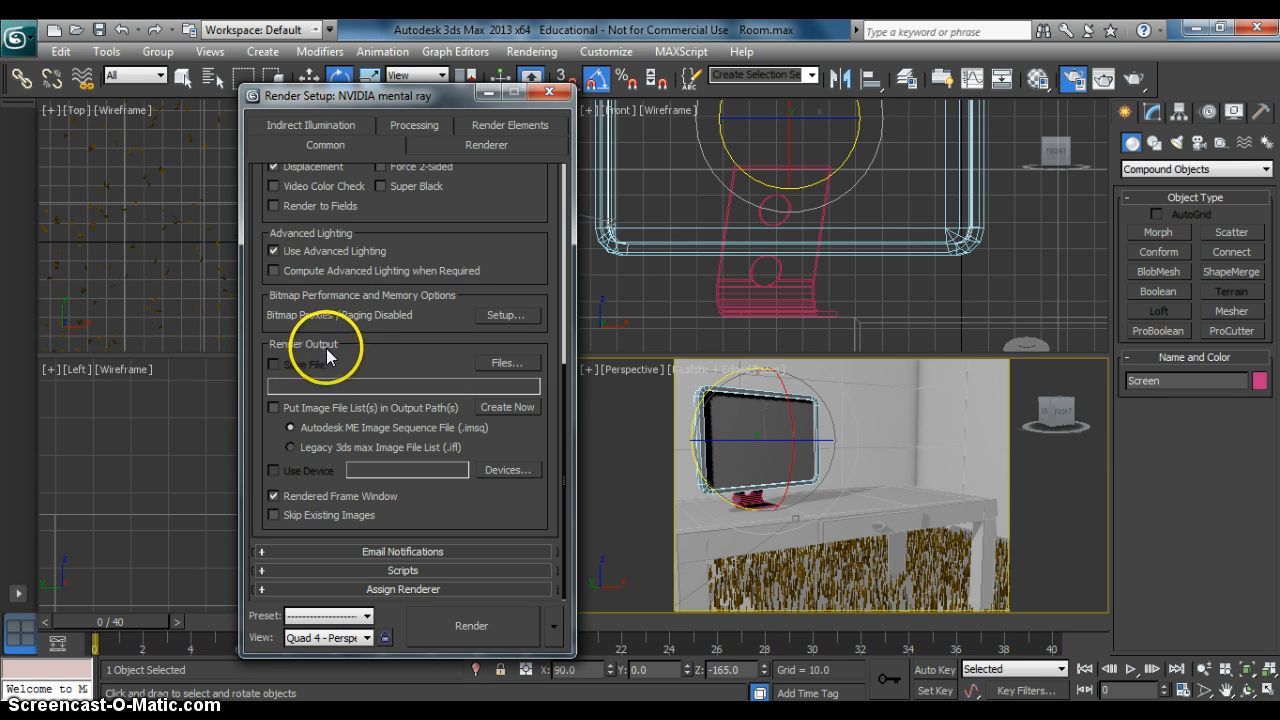
pyautogui.click(512, 365)
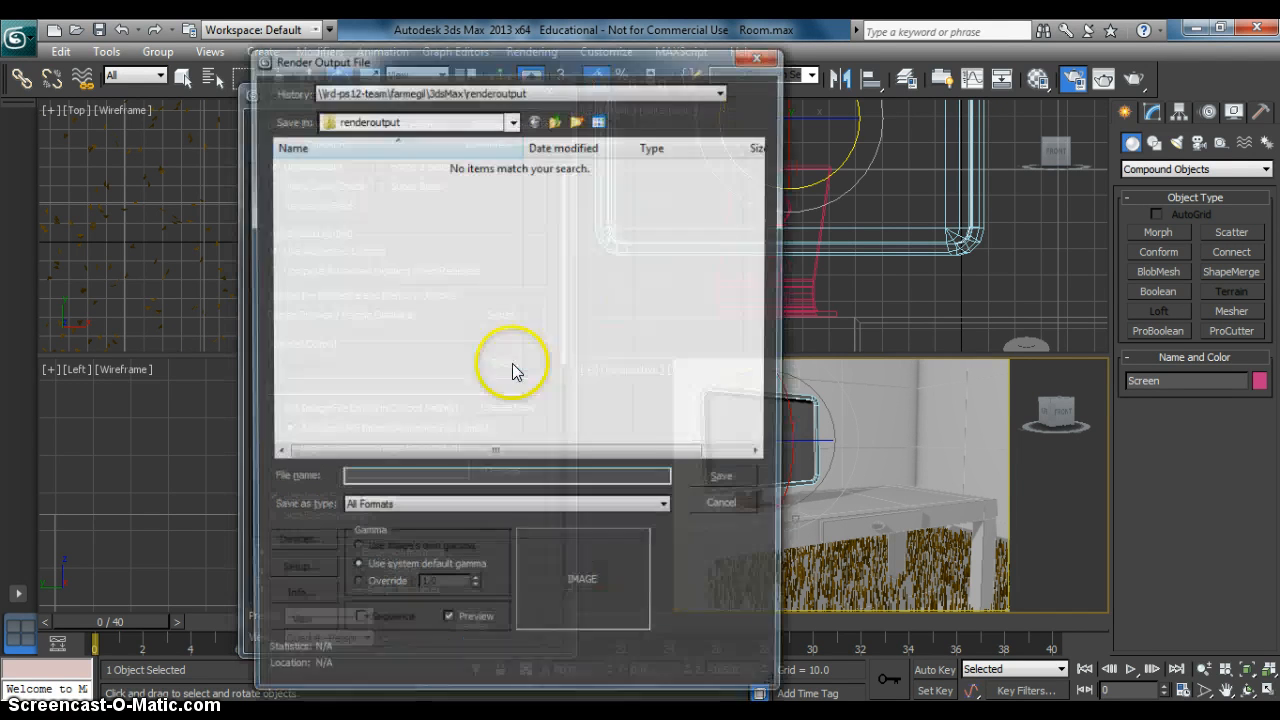
pyautogui.click(535, 91)
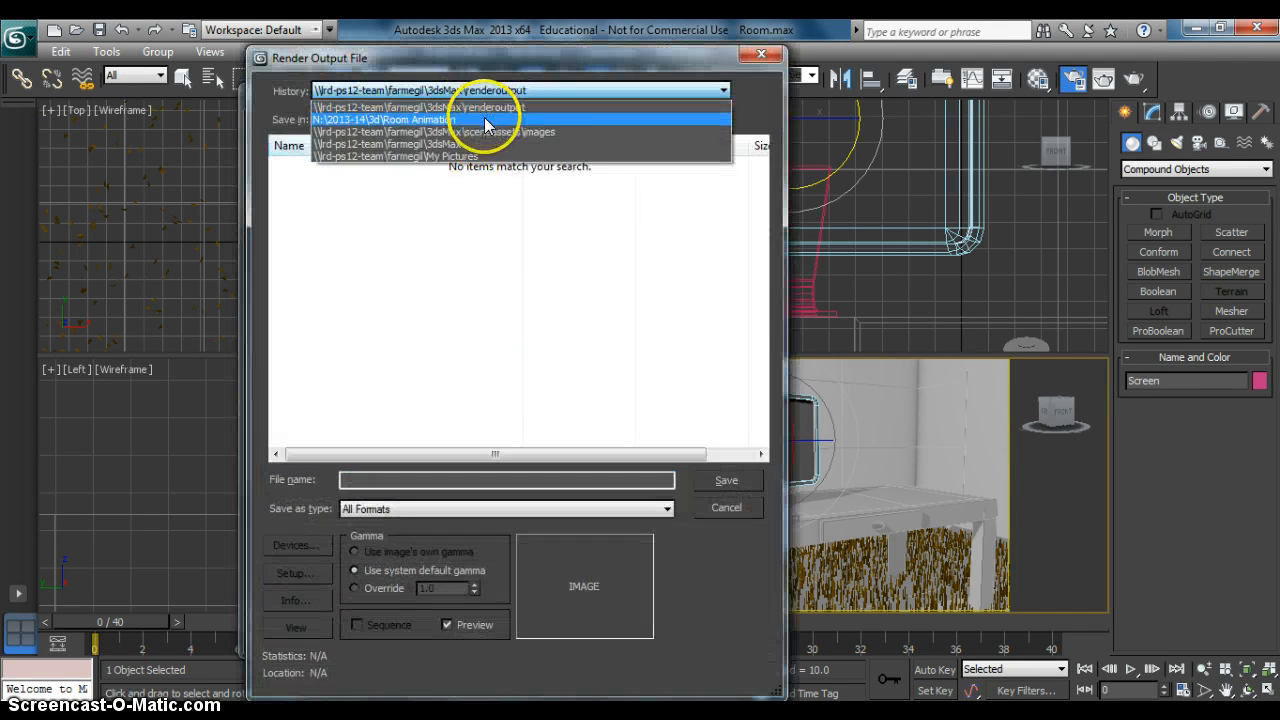
pyautogui.click(488, 120)
pyautogui.click(428, 479)
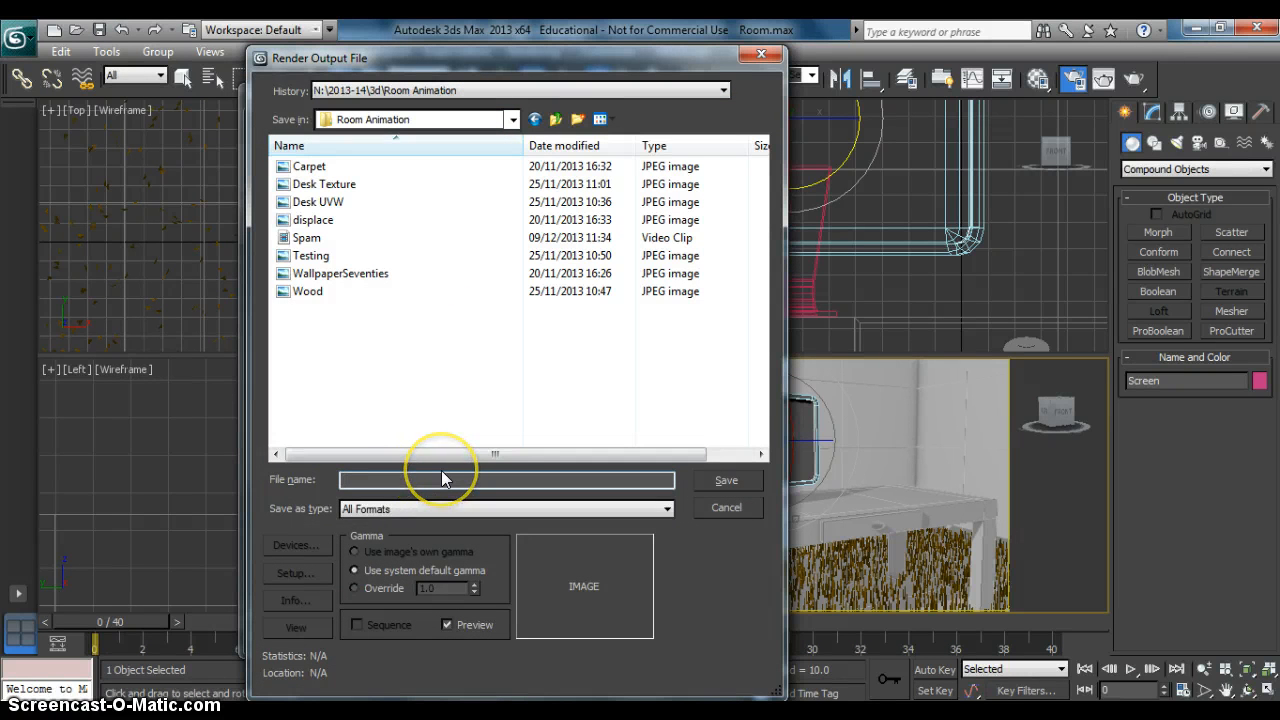
pyautogui.write('Test Render Screen')
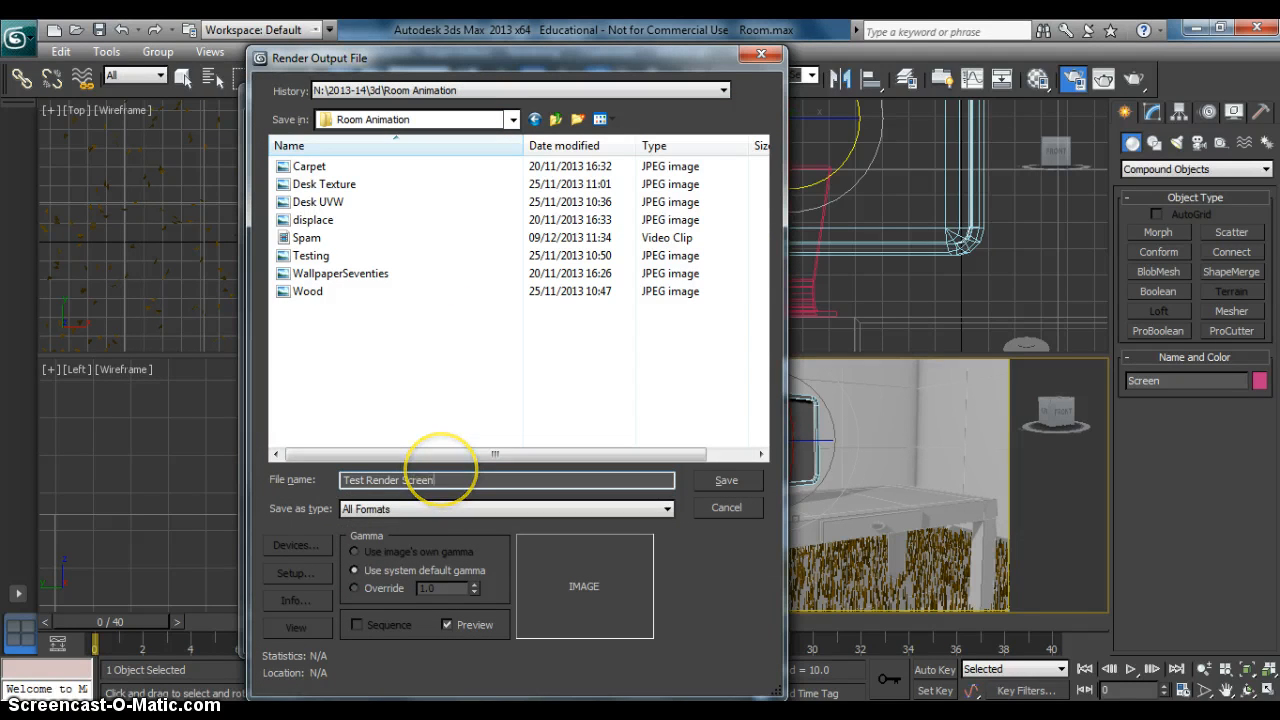
pyautogui.click(419, 512)
pyautogui.click(419, 534)
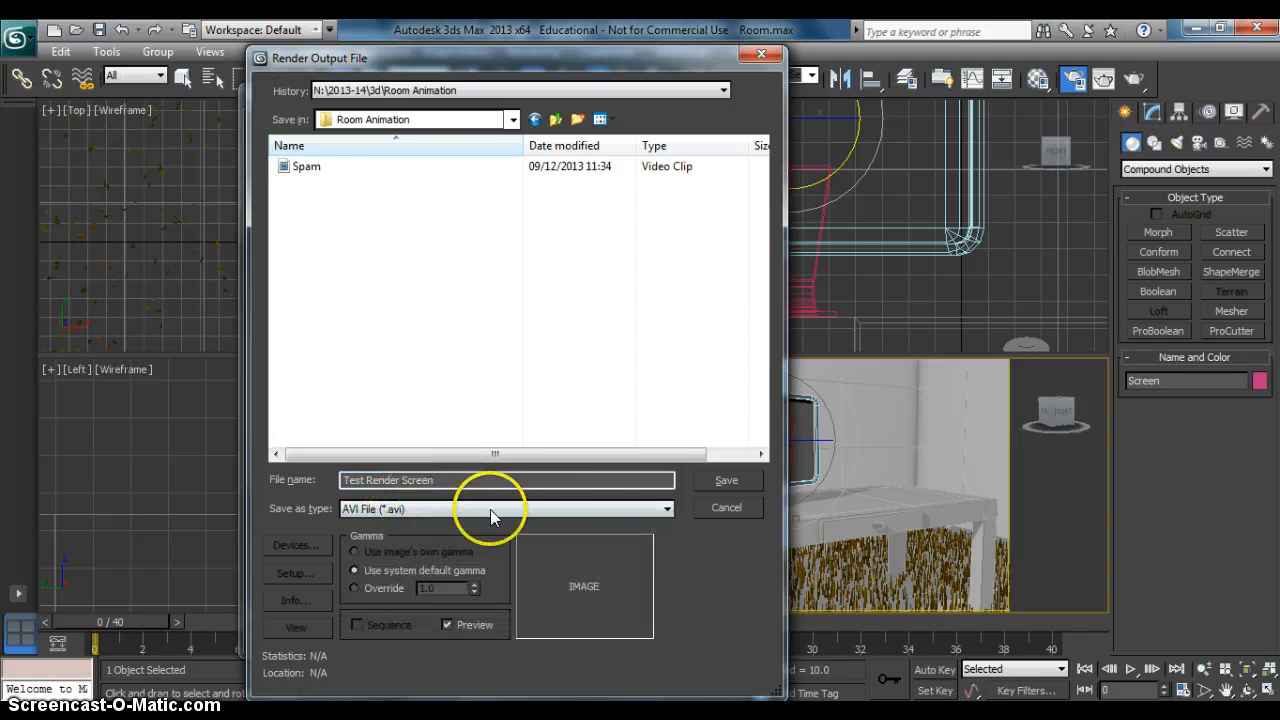
pyautogui.click(720, 481)
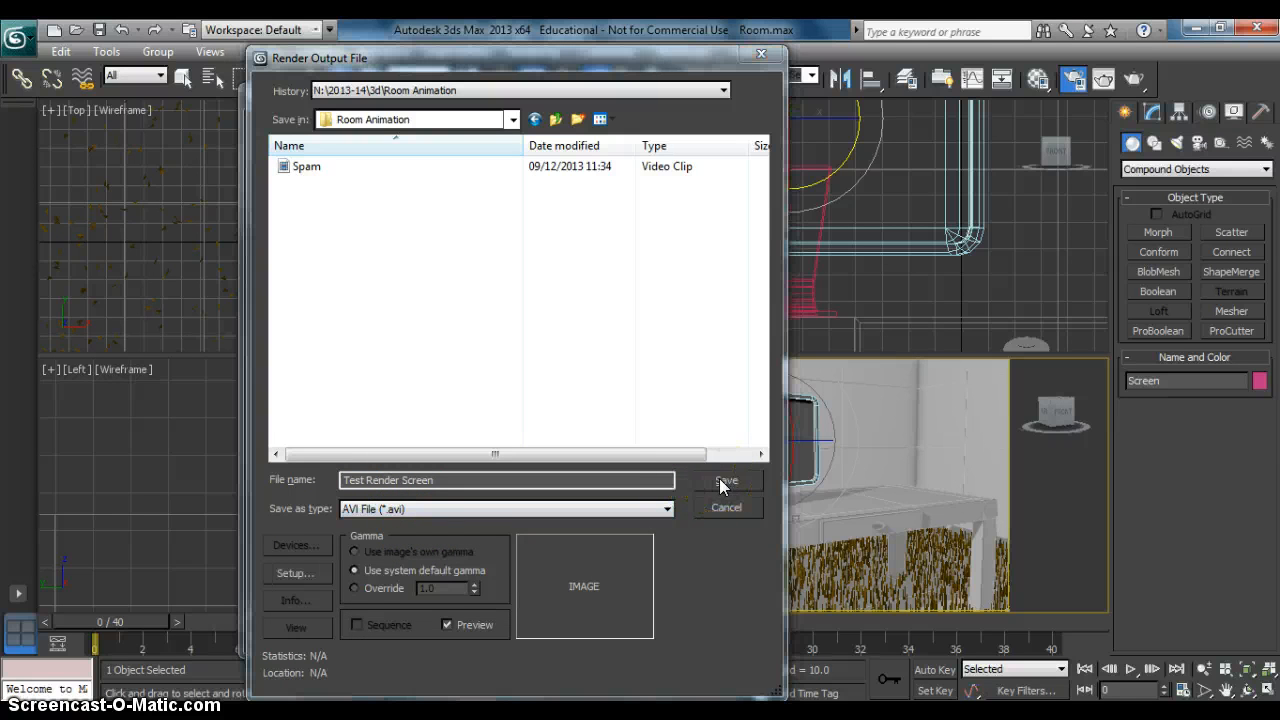
pyautogui.click(508, 473)
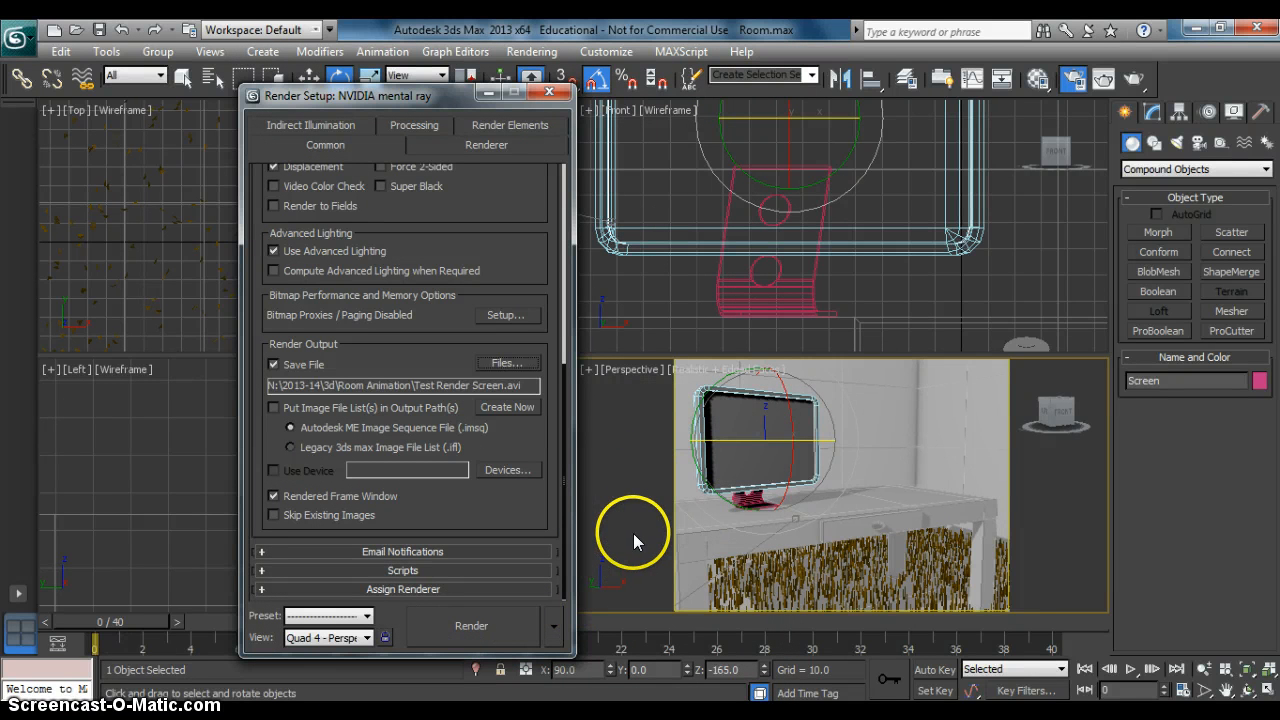
# Create a camera from the current perspective view and render the animation through it.
pyautogui.hotkey('ctrl', 'c')
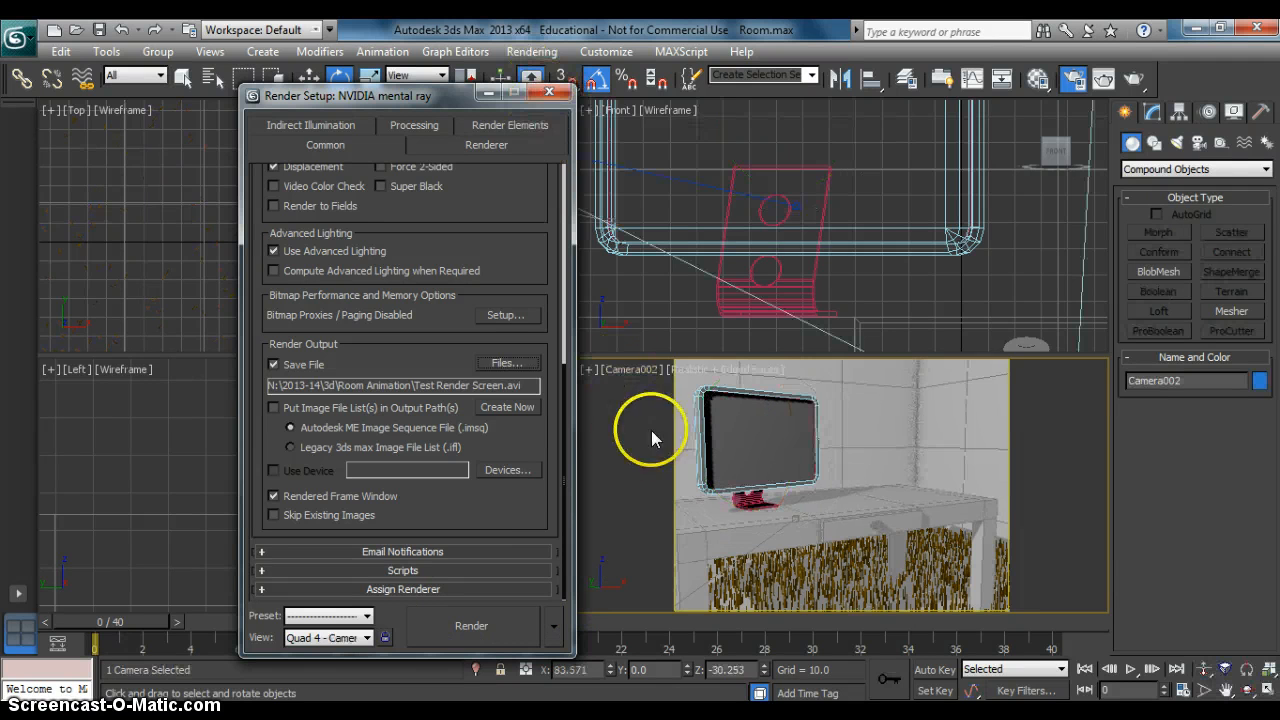
pyautogui.click(495, 624)
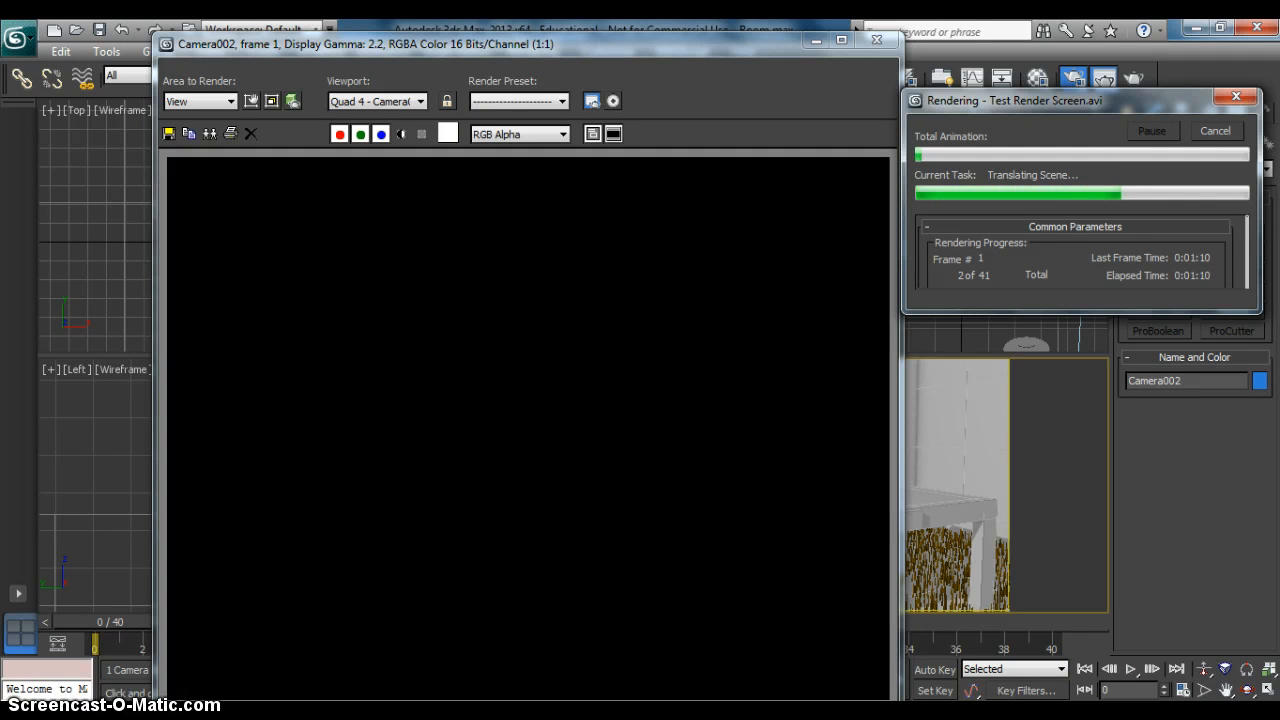
pyautogui.click(24, 714)
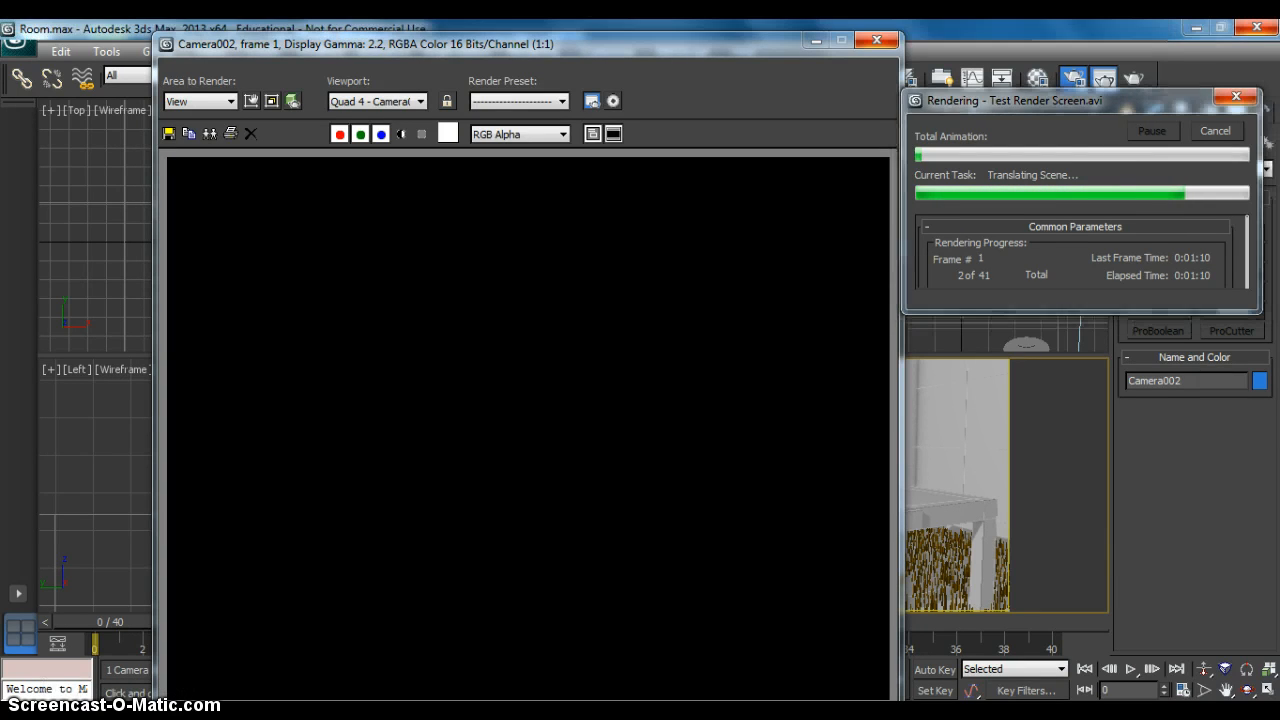